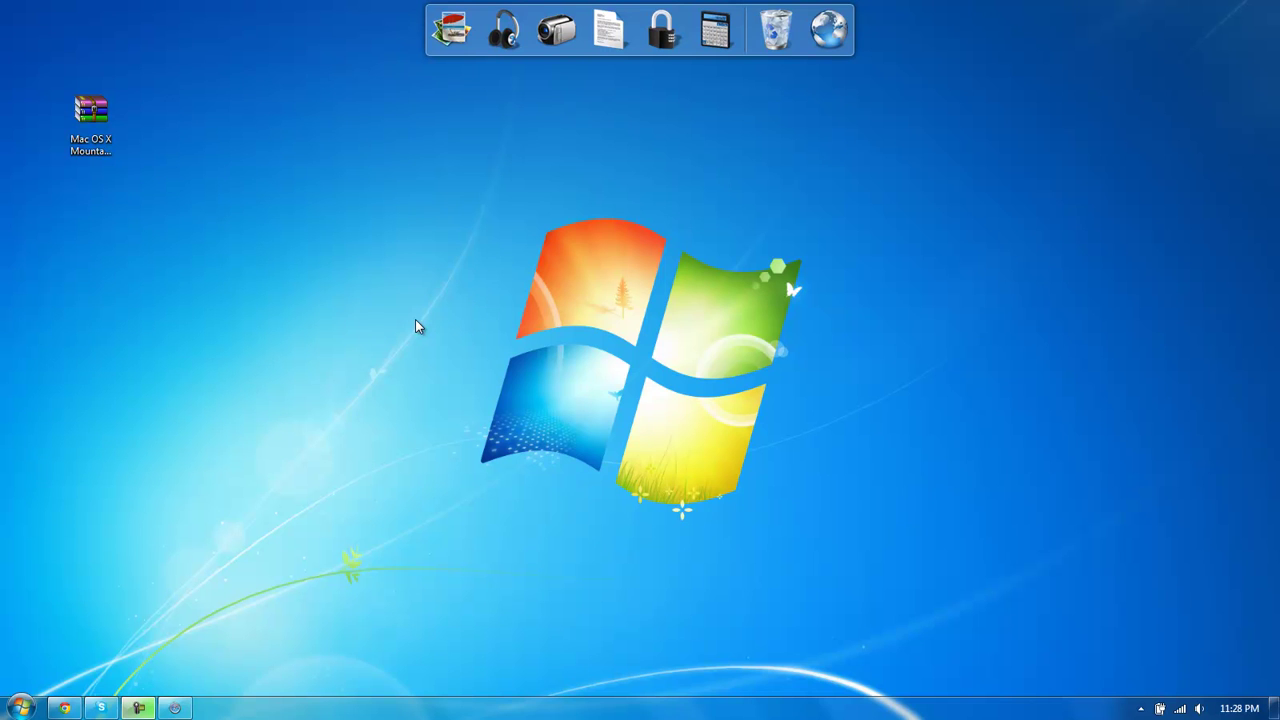
Step: Extract the Mac OS X Mountain Lion Files zip to a desktop folder and place it below the zip
double_click(97, 141)
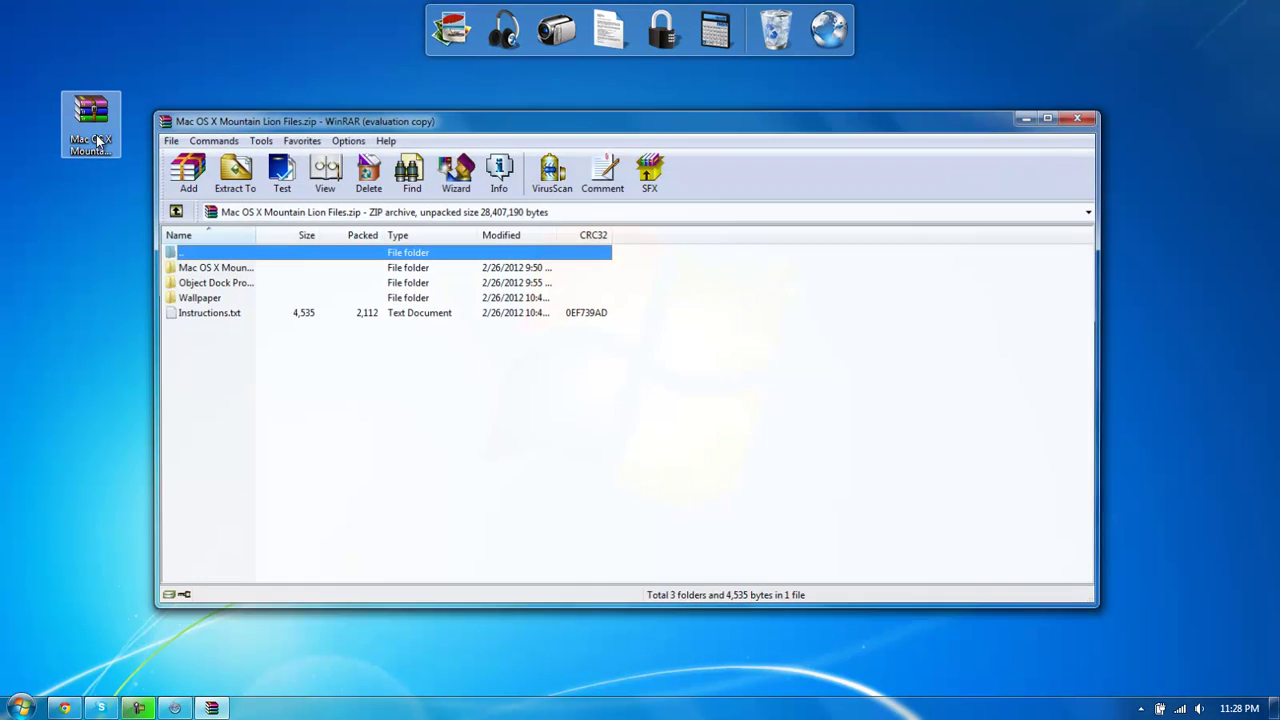
click(230, 170)
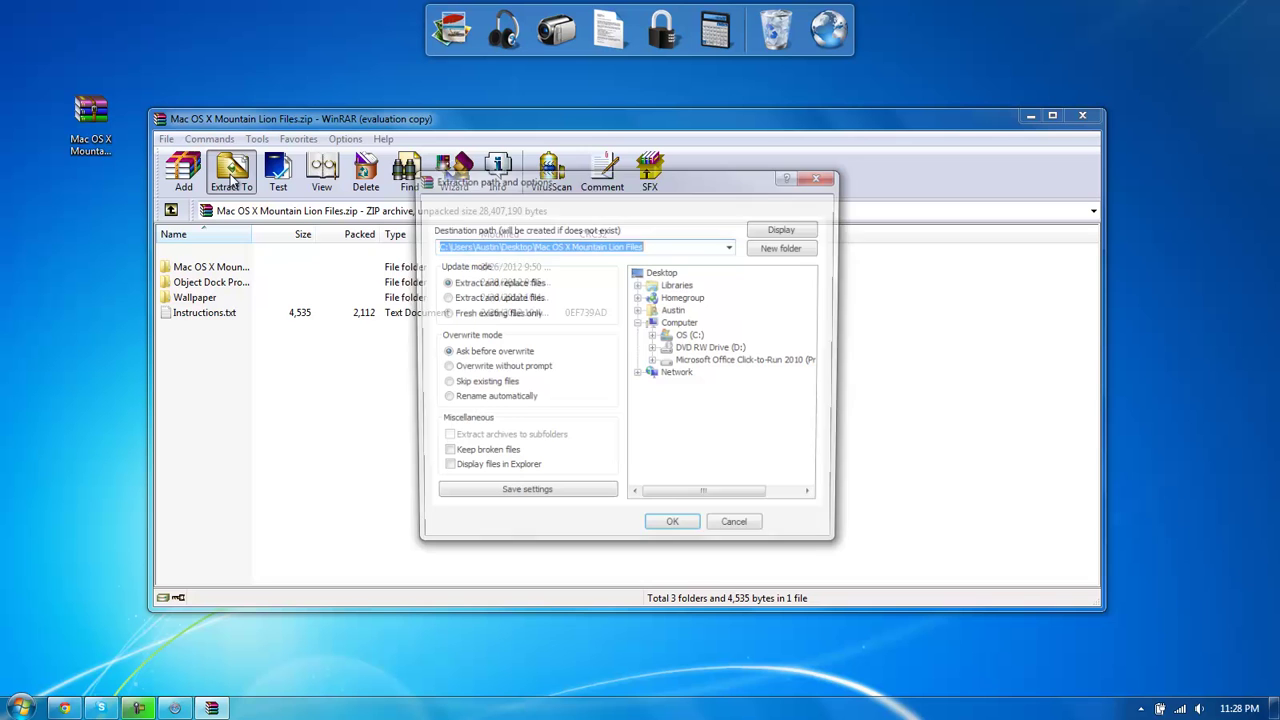
click(675, 532)
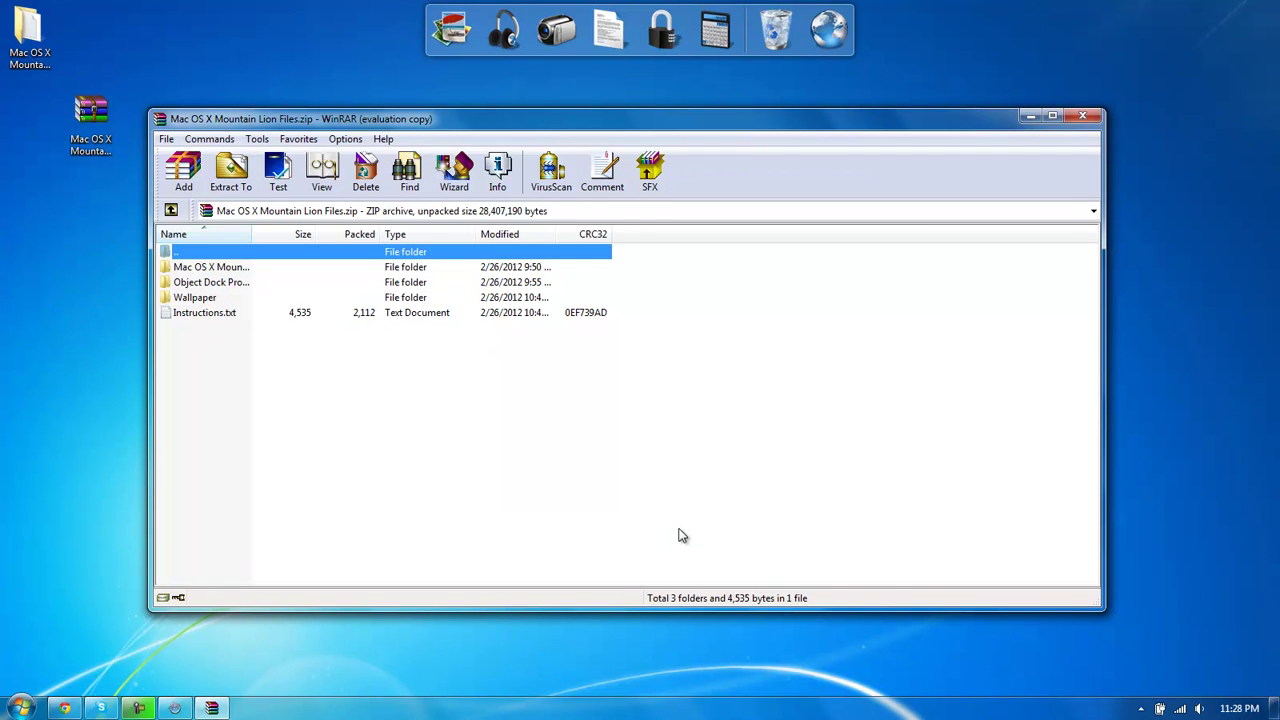
click(1092, 119)
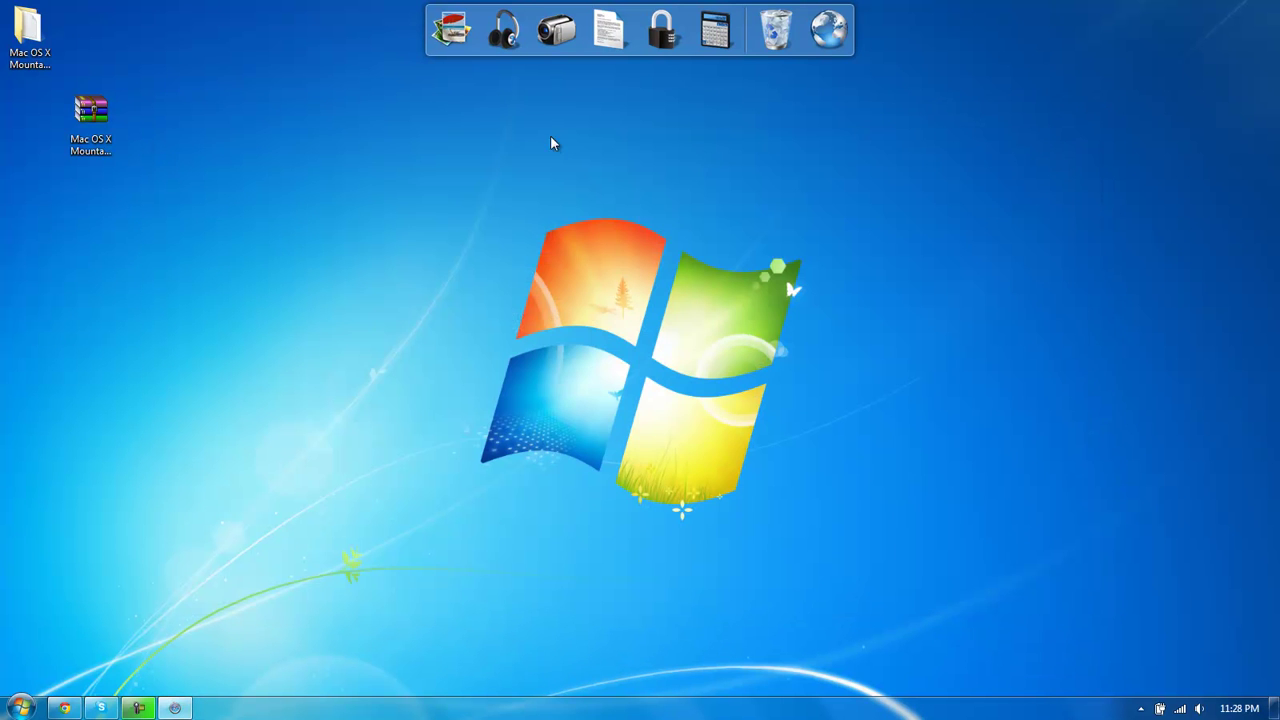
drag(14, 60, 82, 232)
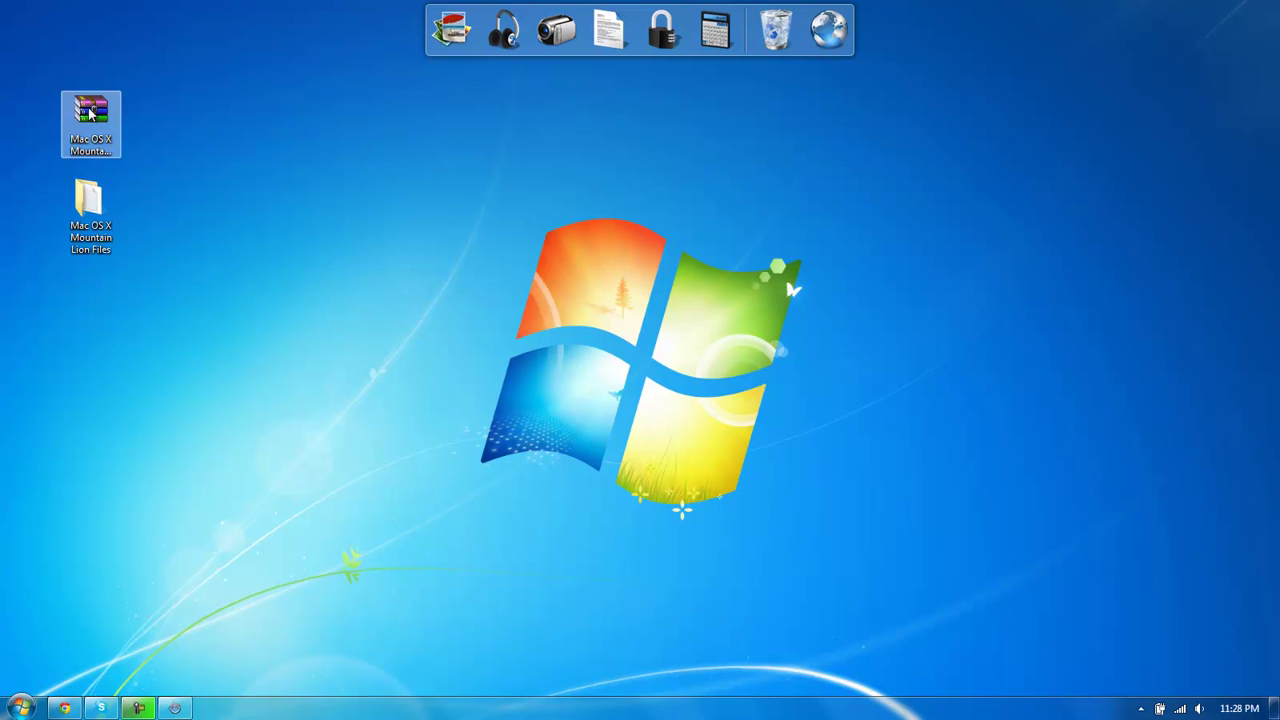
Step: Open the extracted folder and read Instructions.txt in Notepad, then close it
double_click(88, 233)
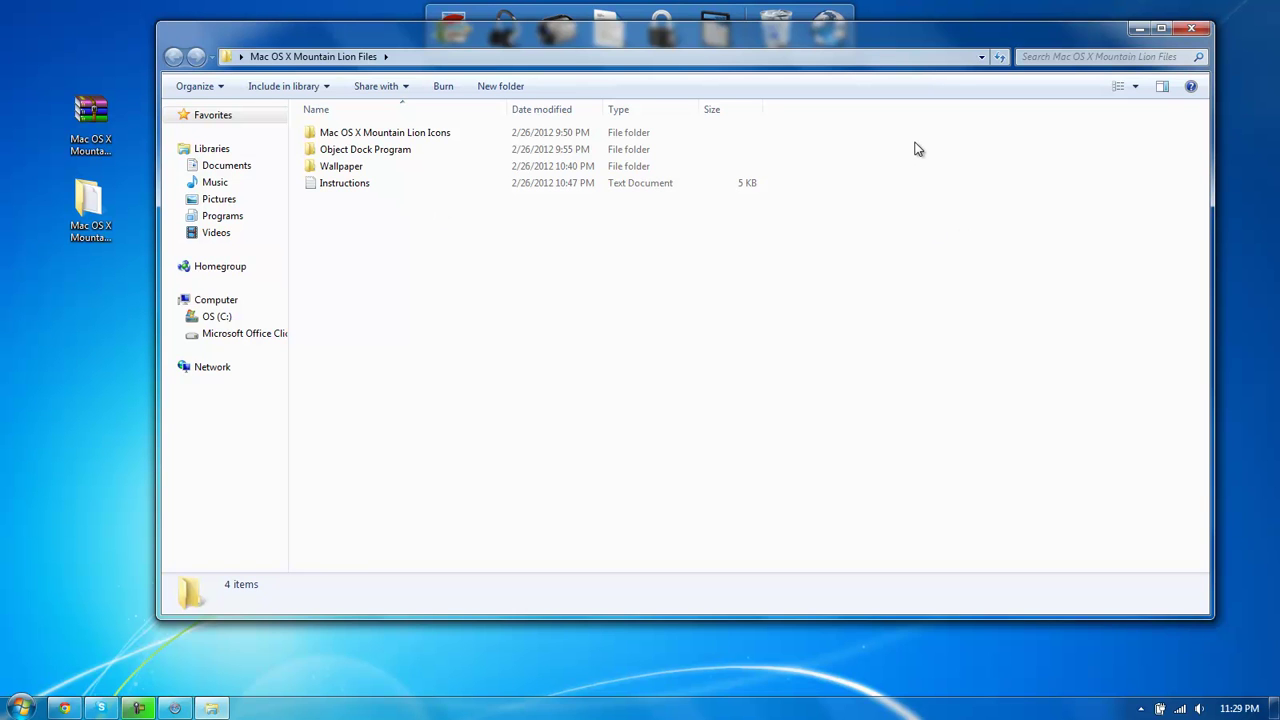
double_click(360, 183)
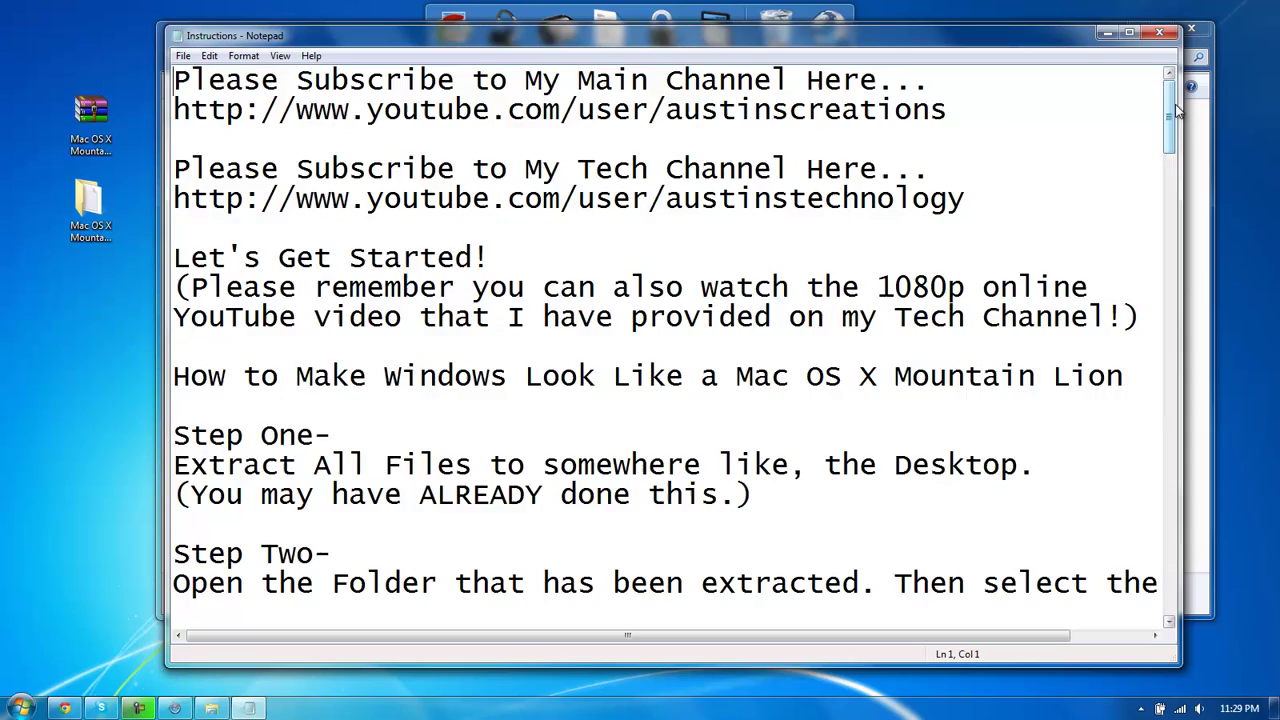
drag(1174, 125, 1168, 60)
click(1163, 34)
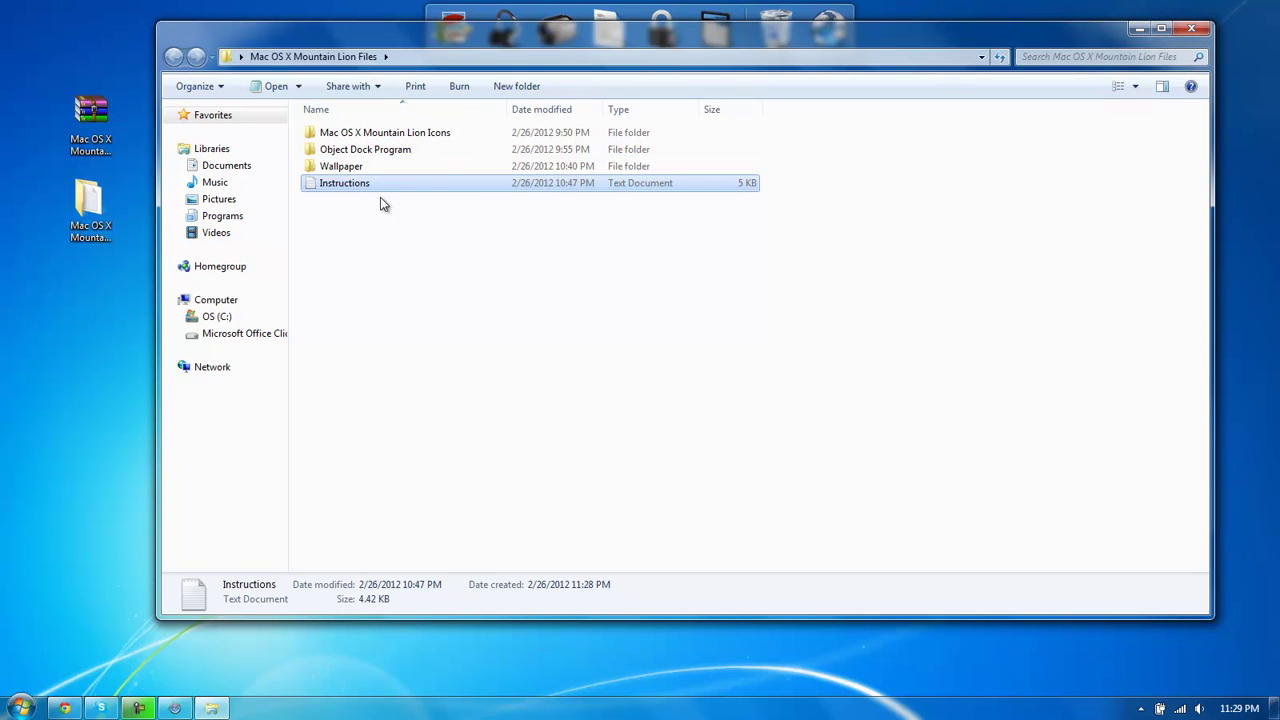
click(380, 247)
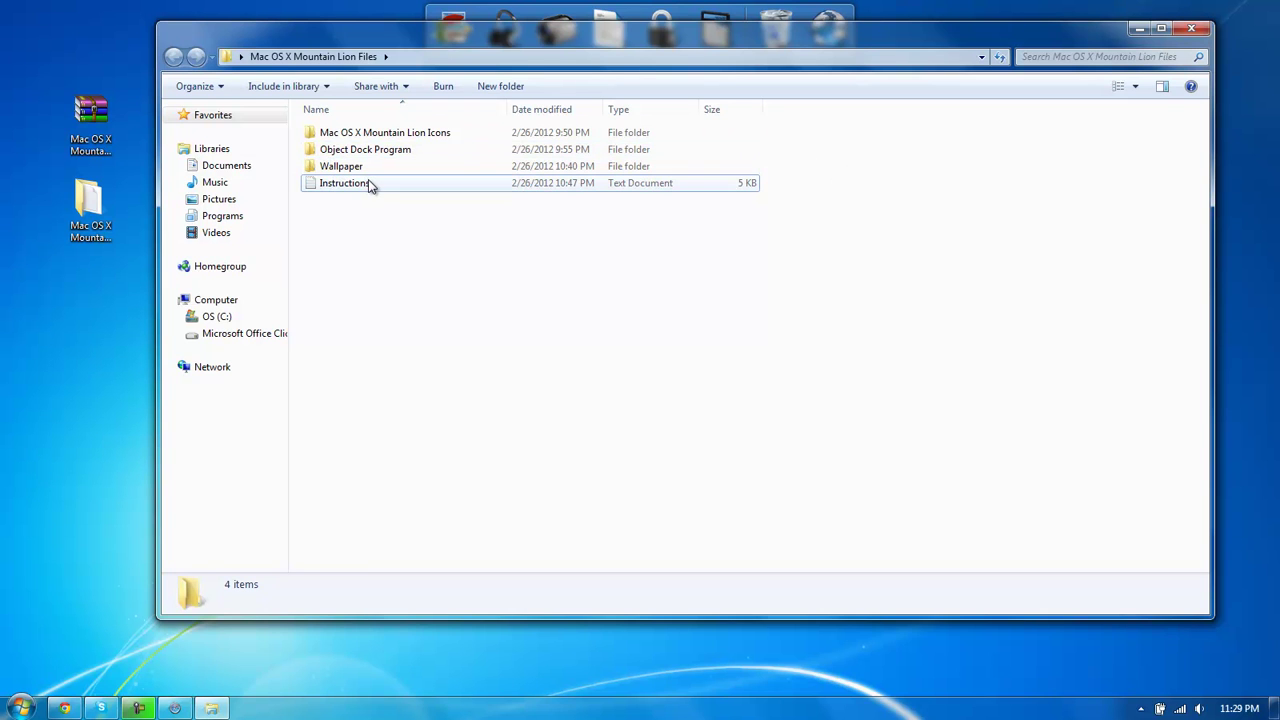
Step: Look through the Object Dock Program folder twice, returning to Mac OS X Mountain Lion Files each time
click(381, 153)
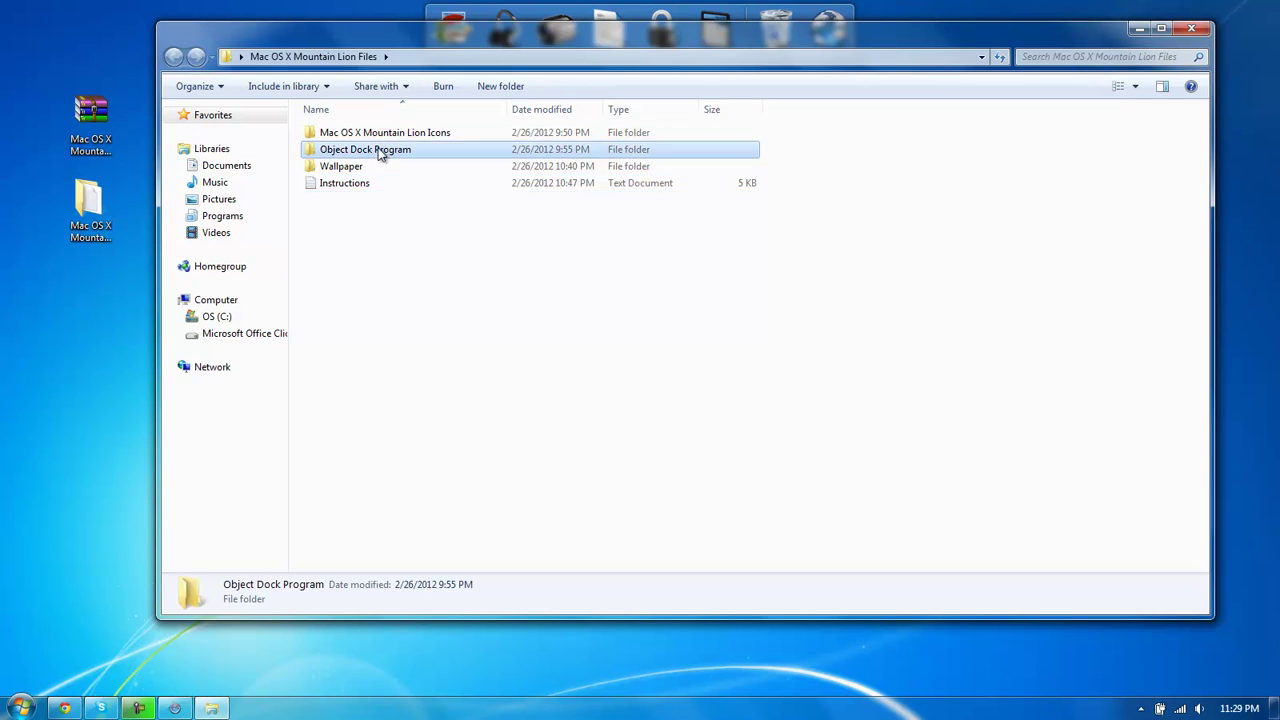
double_click(381, 153)
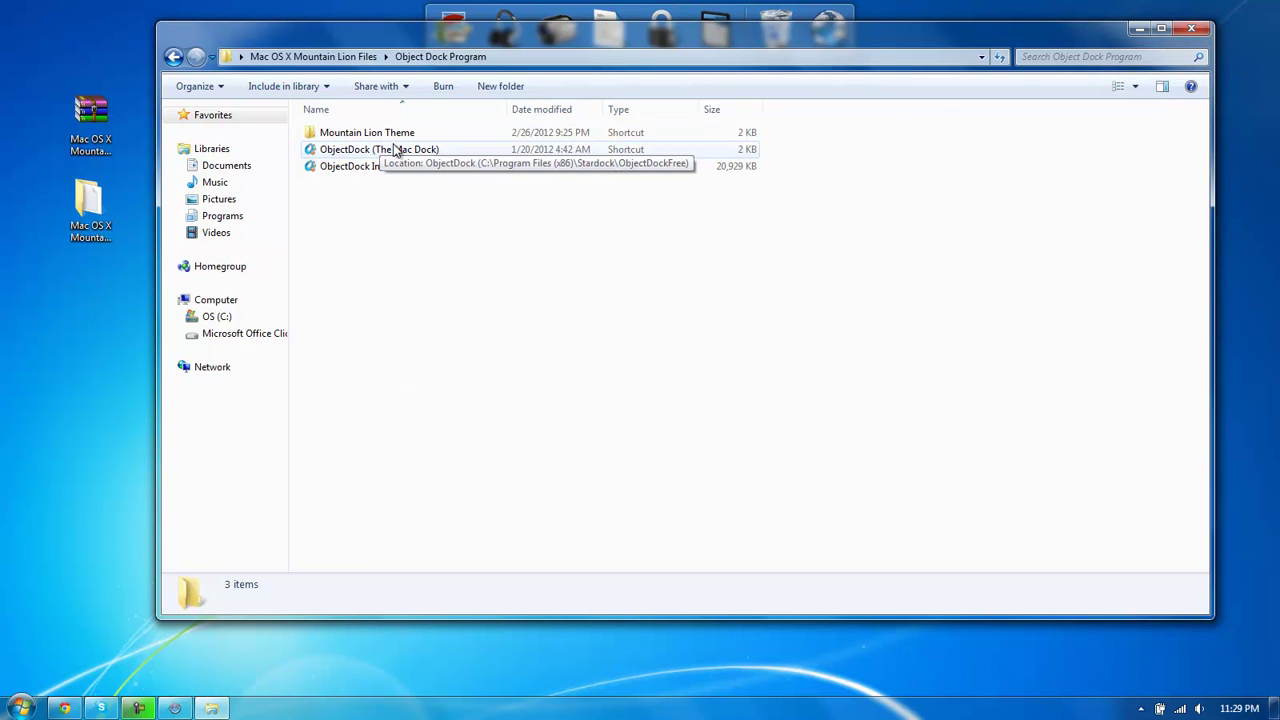
click(173, 57)
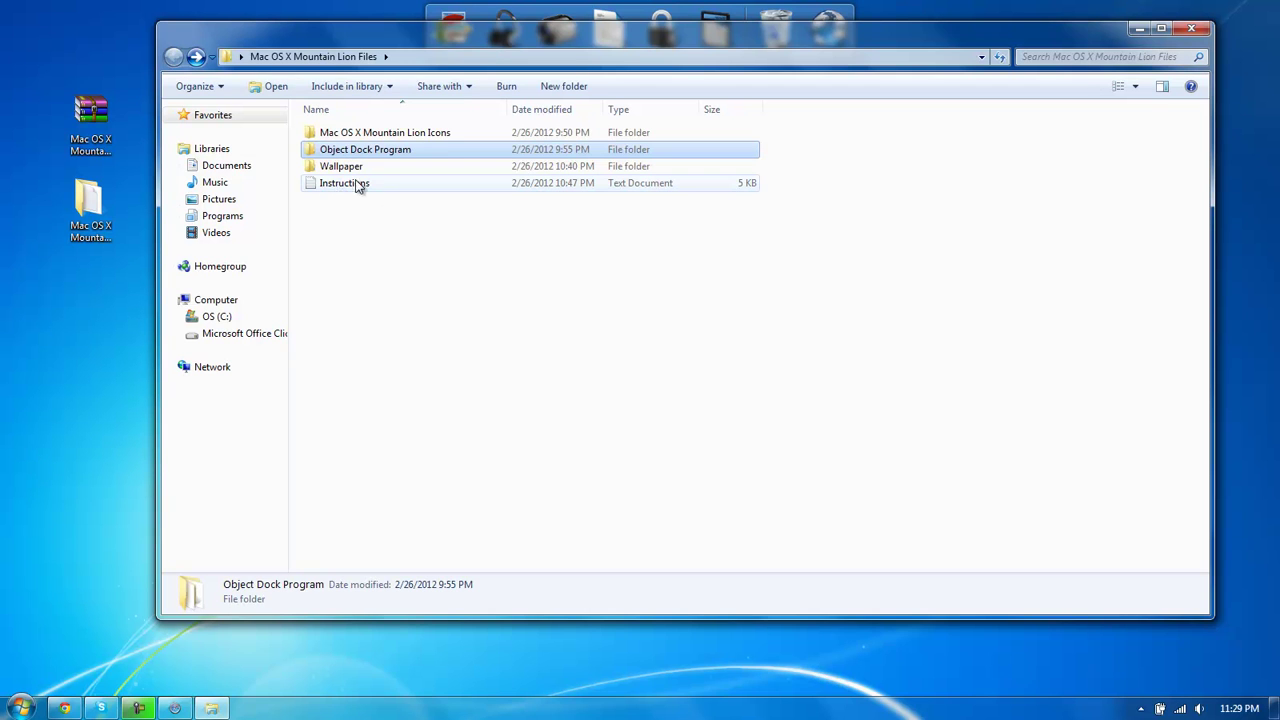
click(378, 264)
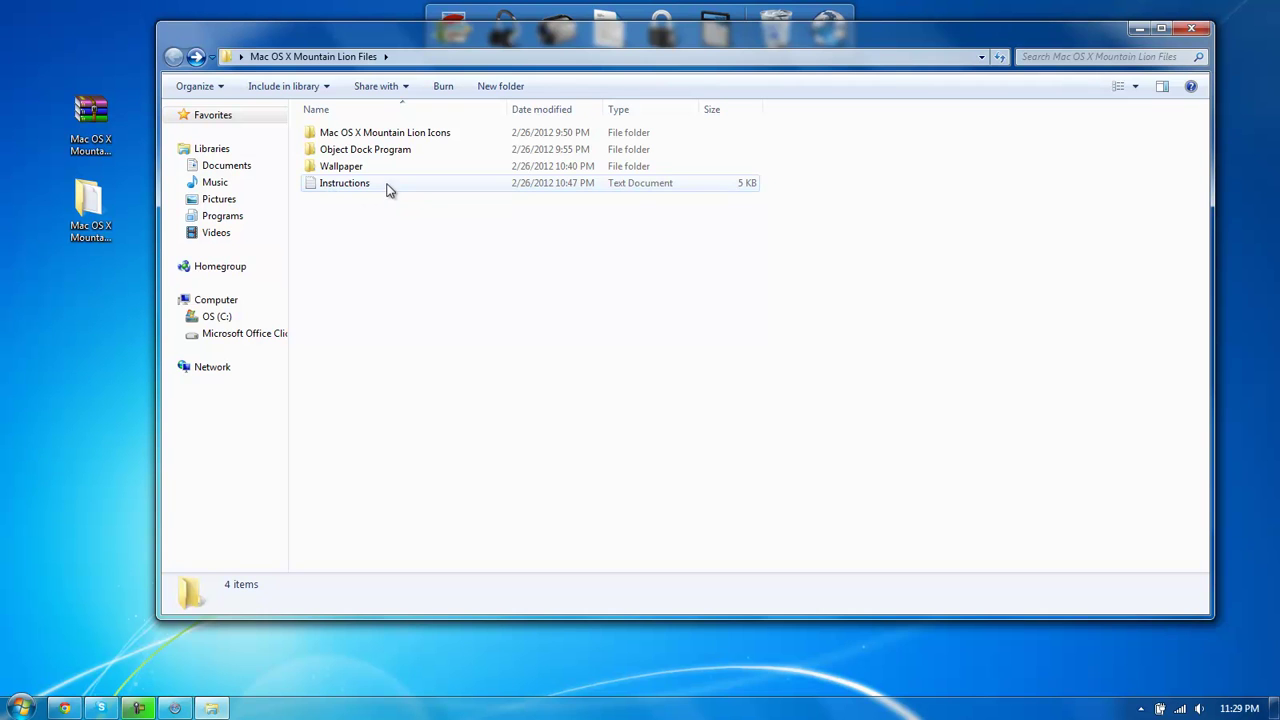
double_click(373, 151)
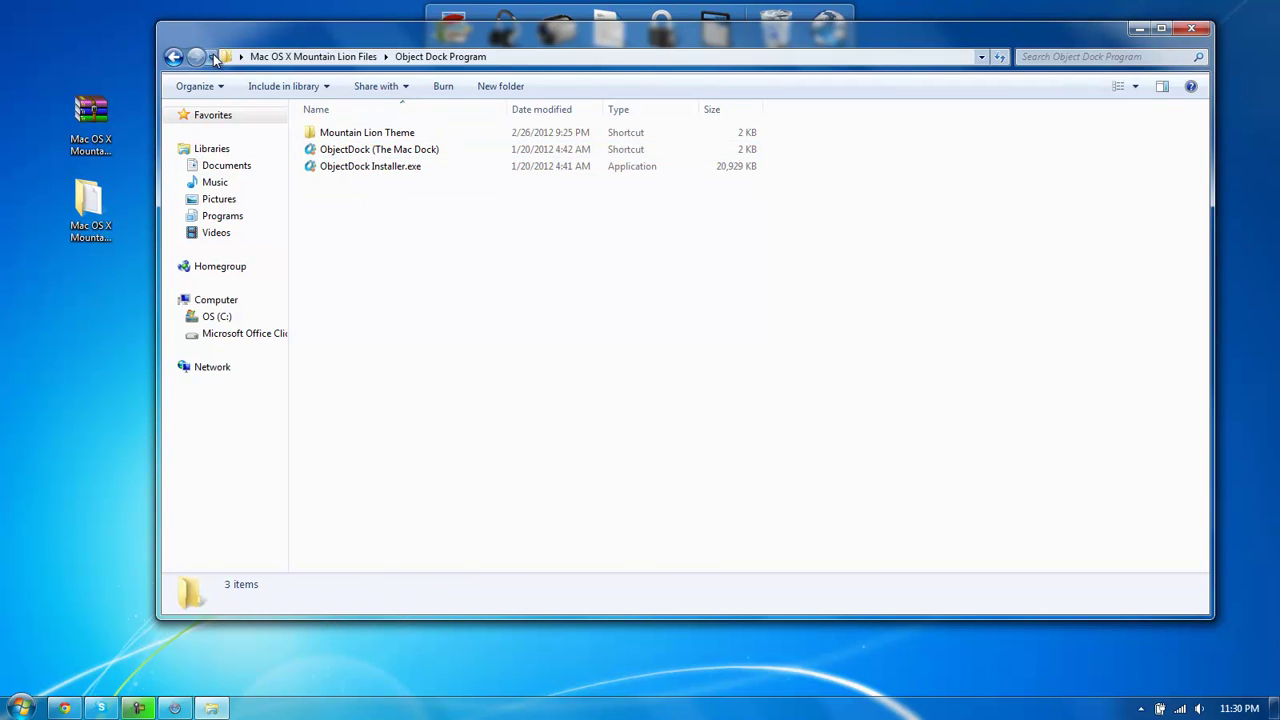
click(173, 58)
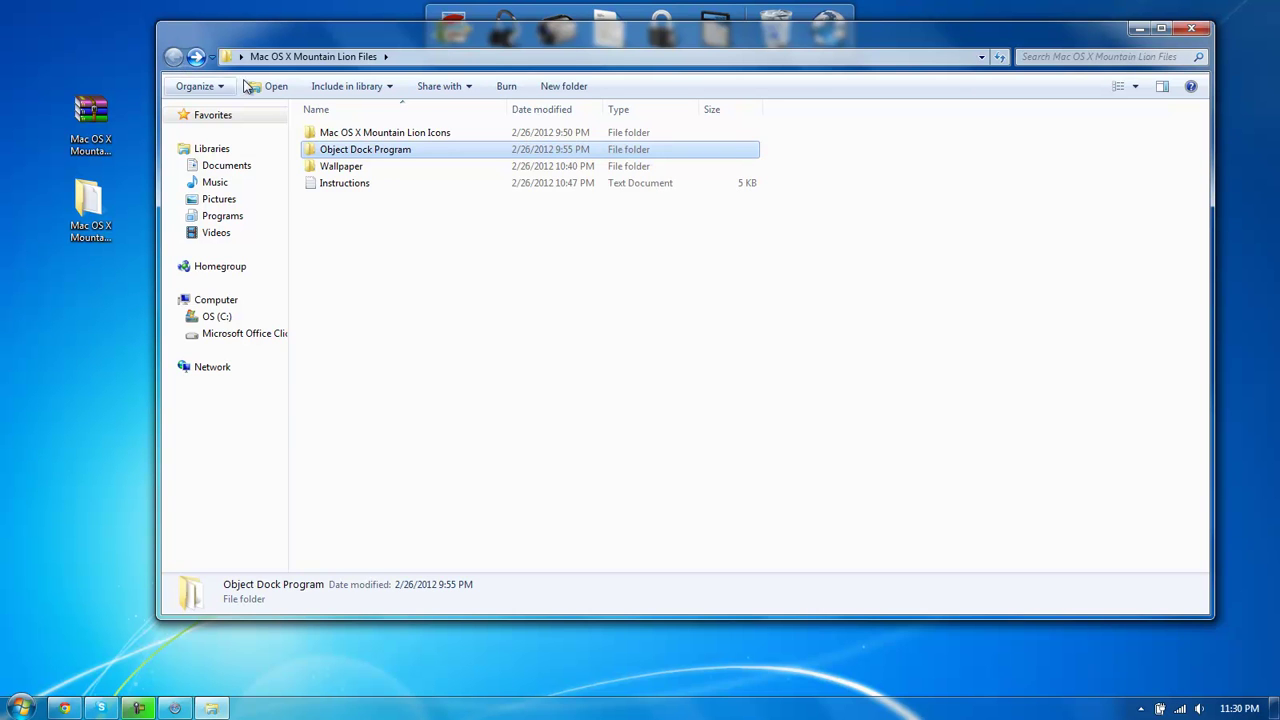
Step: Preview the original and blurred galaxy wallpapers in the Wallpaper folder
double_click(380, 168)
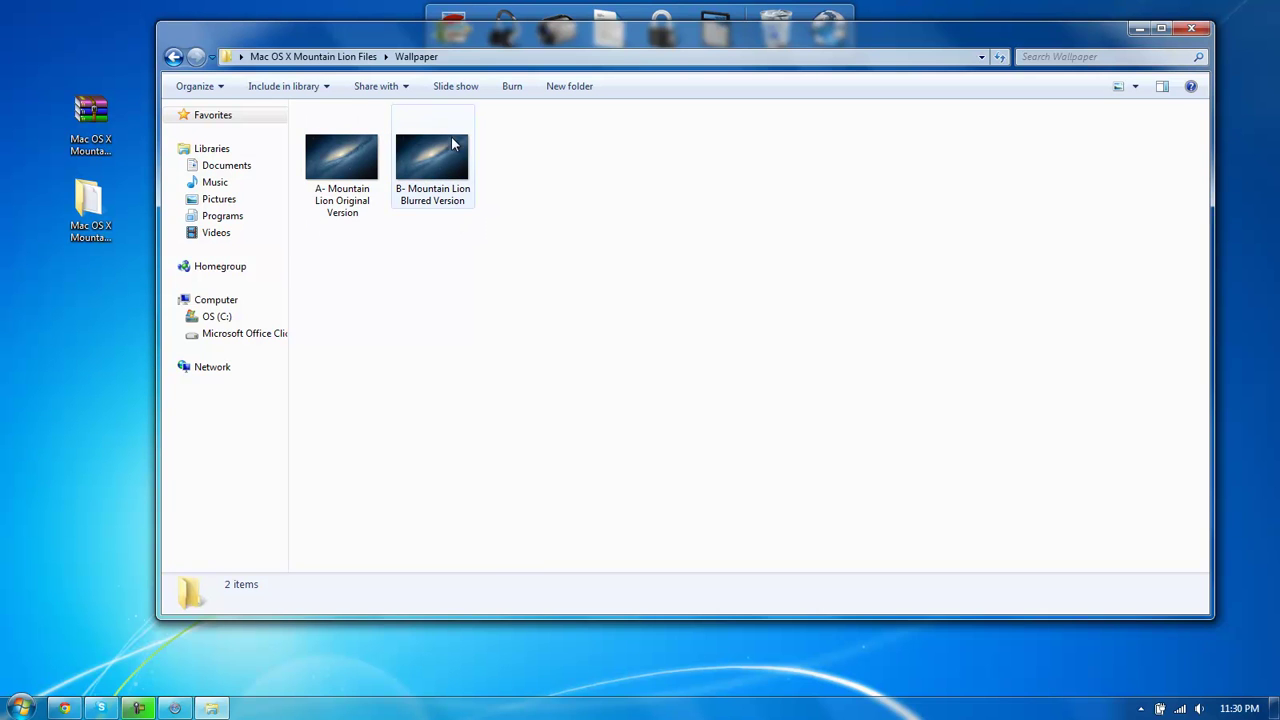
click(349, 170)
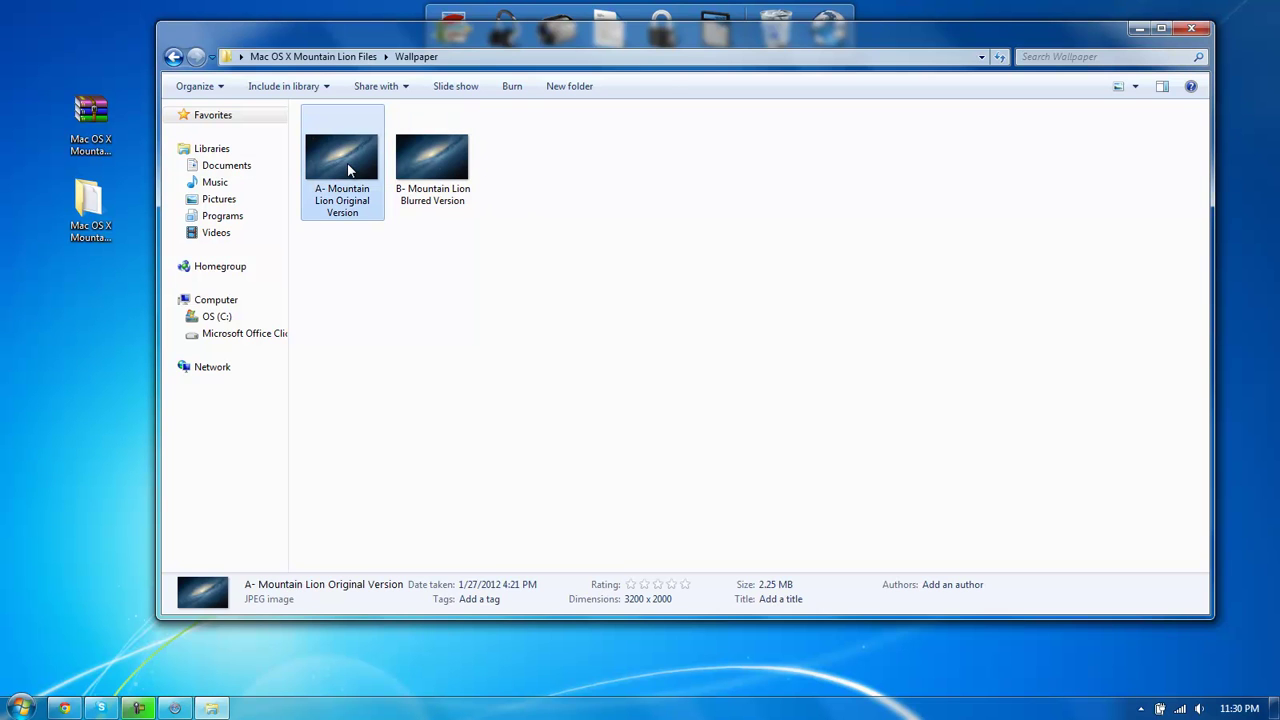
double_click(349, 170)
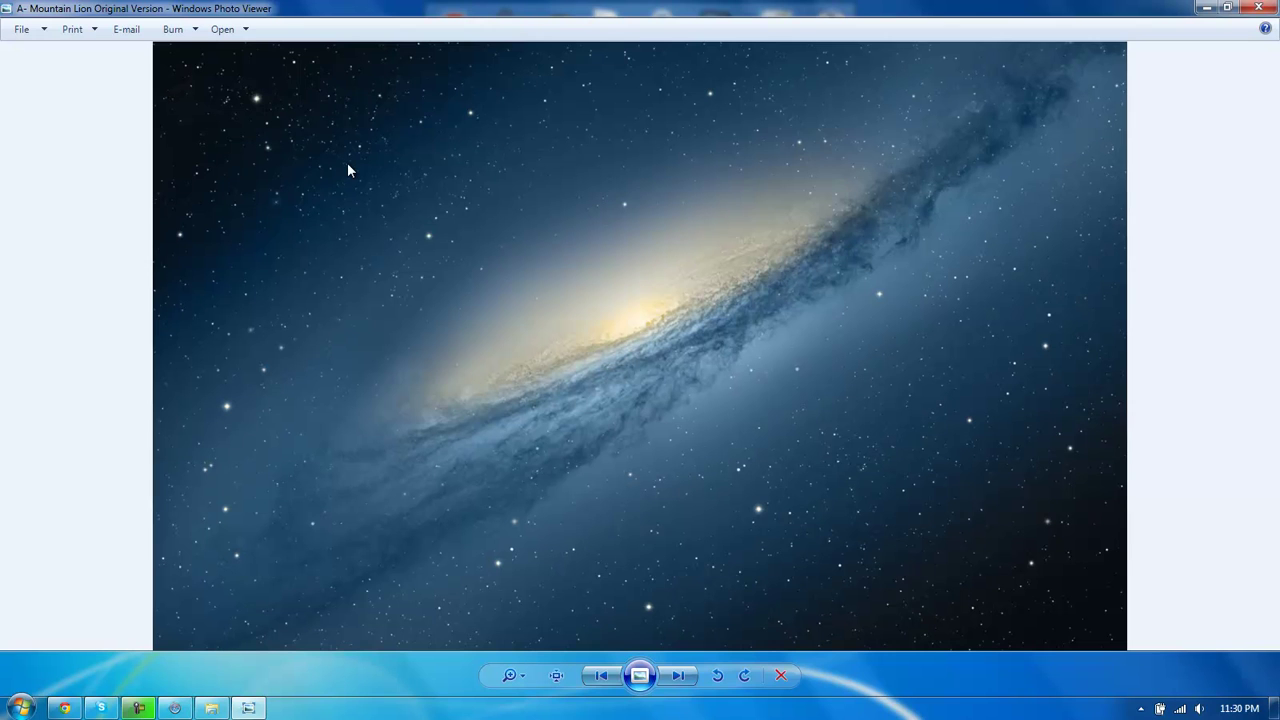
click(676, 676)
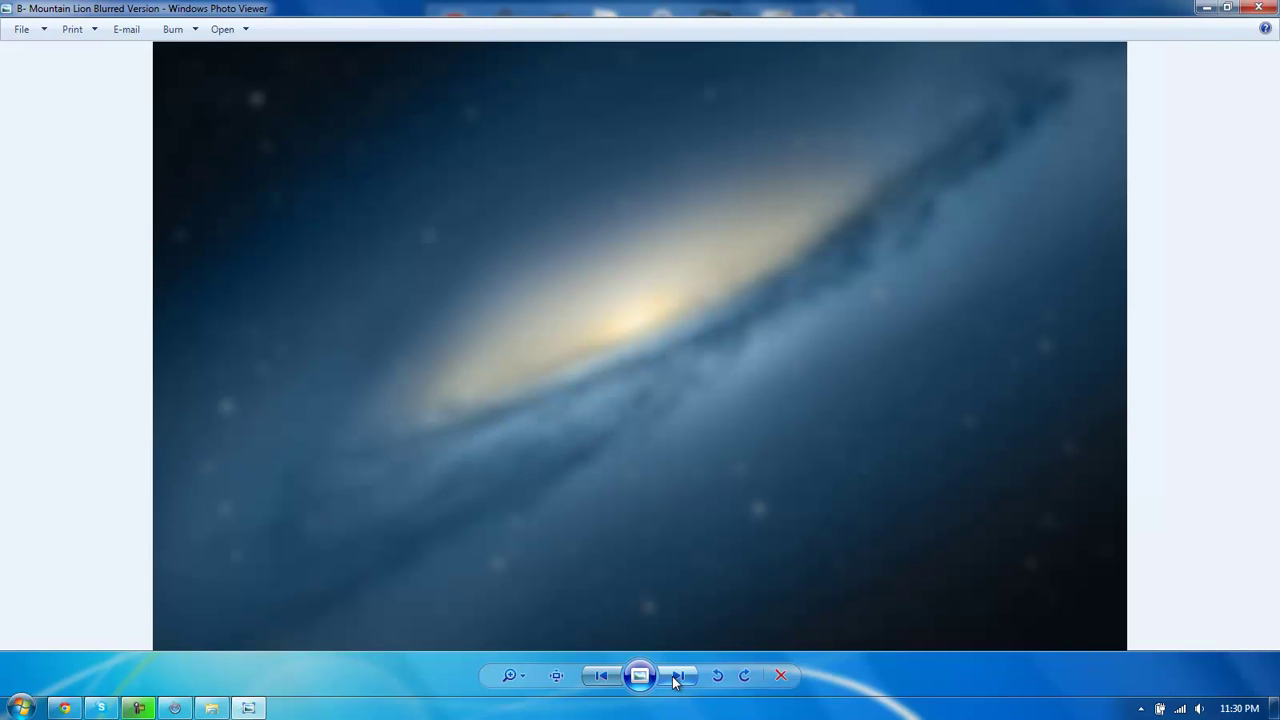
click(600, 676)
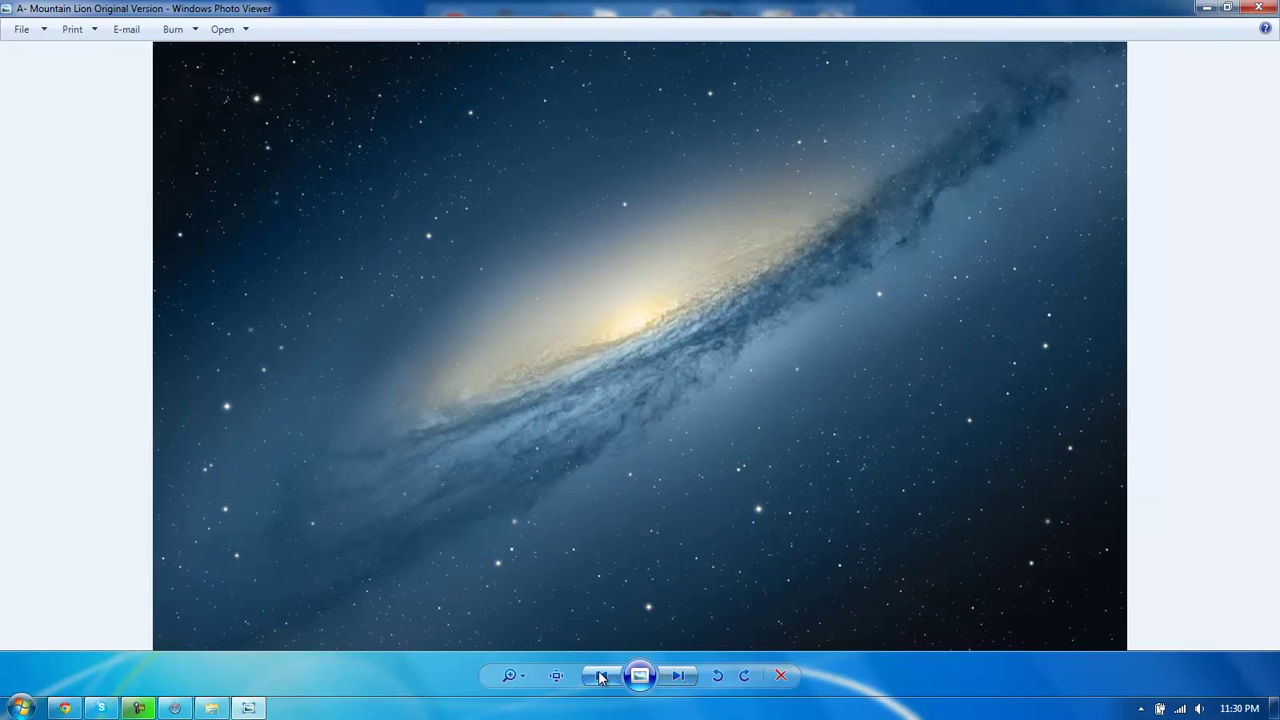
click(1258, 7)
click(437, 230)
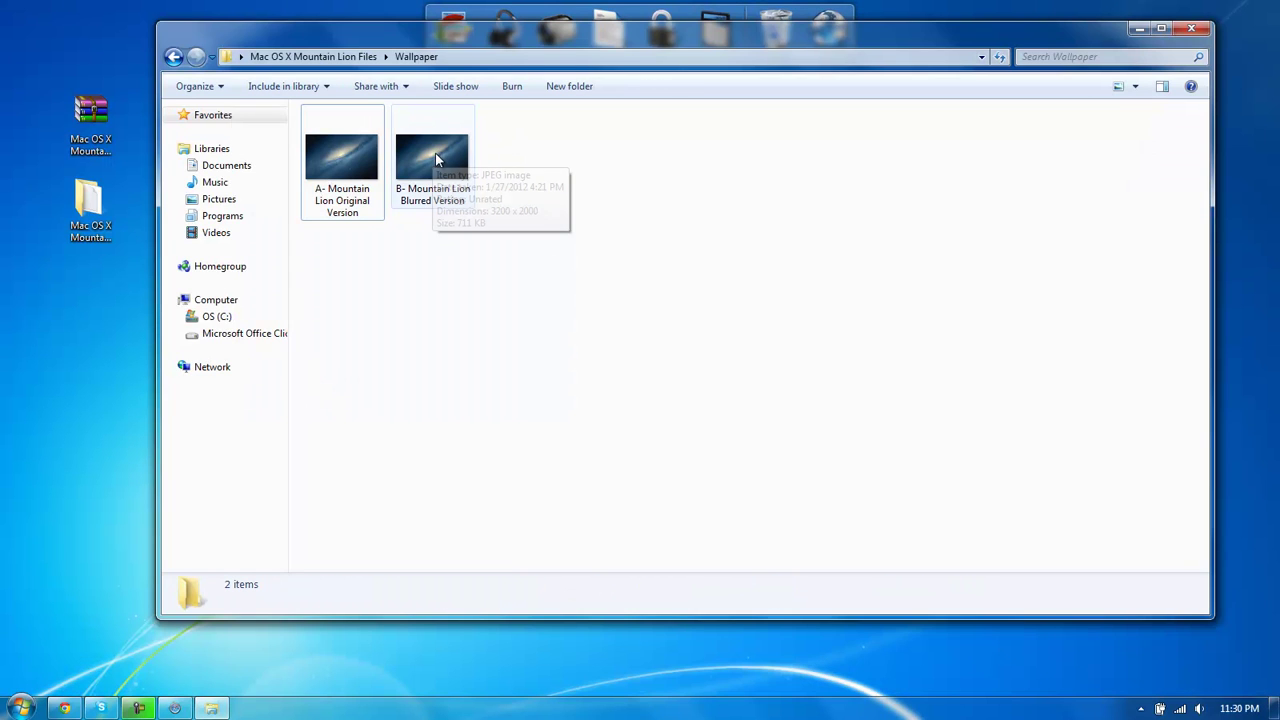
Step: Set A- Mountain Lion Original Version as the desktop background
click(338, 170)
double_click(338, 170)
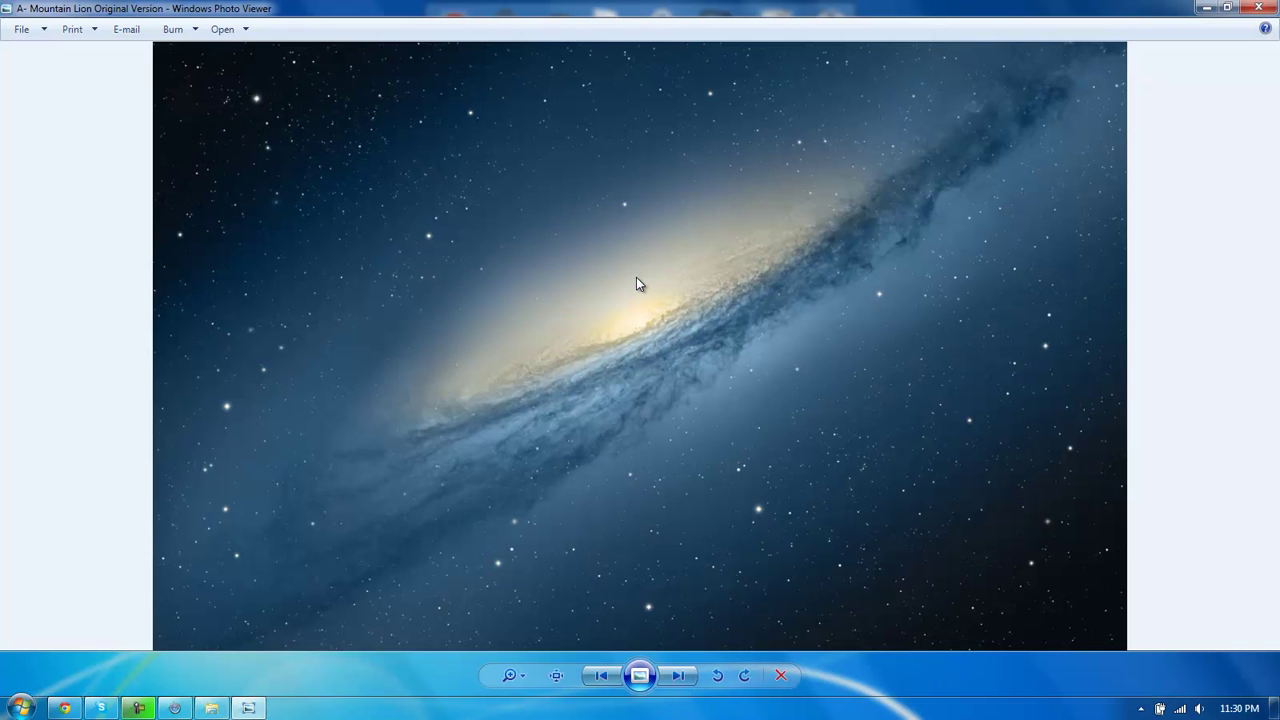
right_click(638, 283)
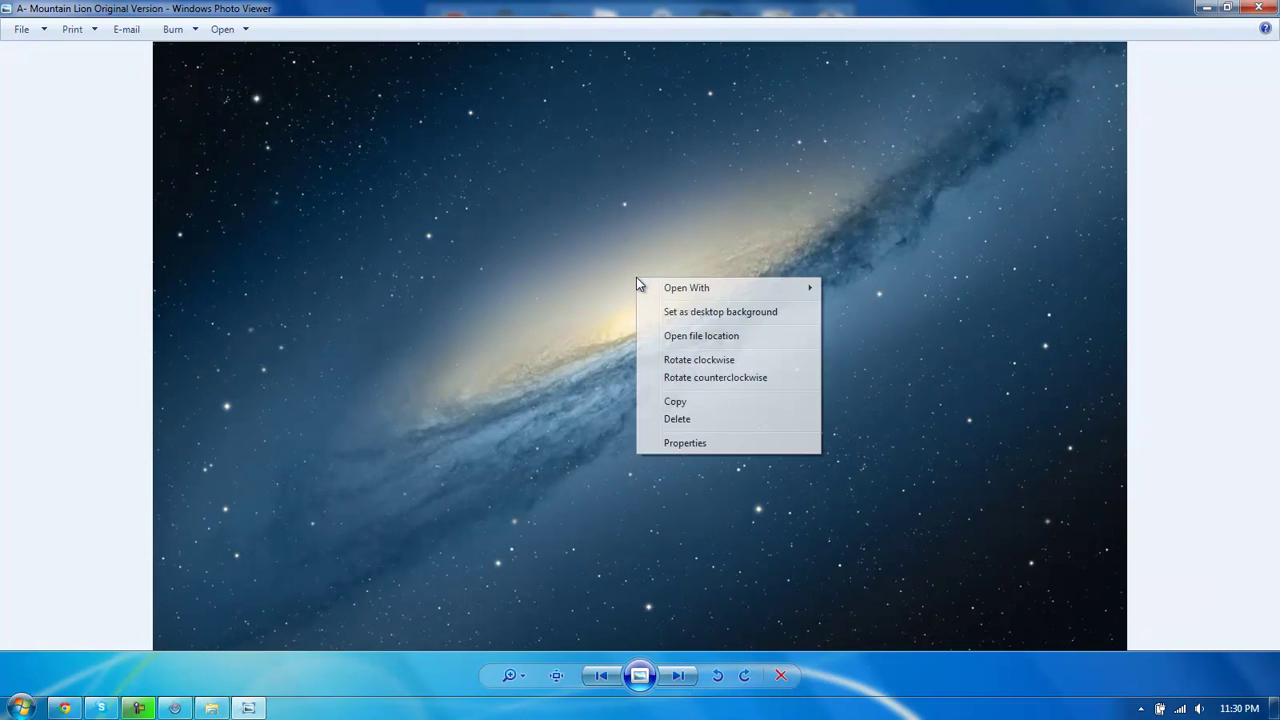
click(718, 311)
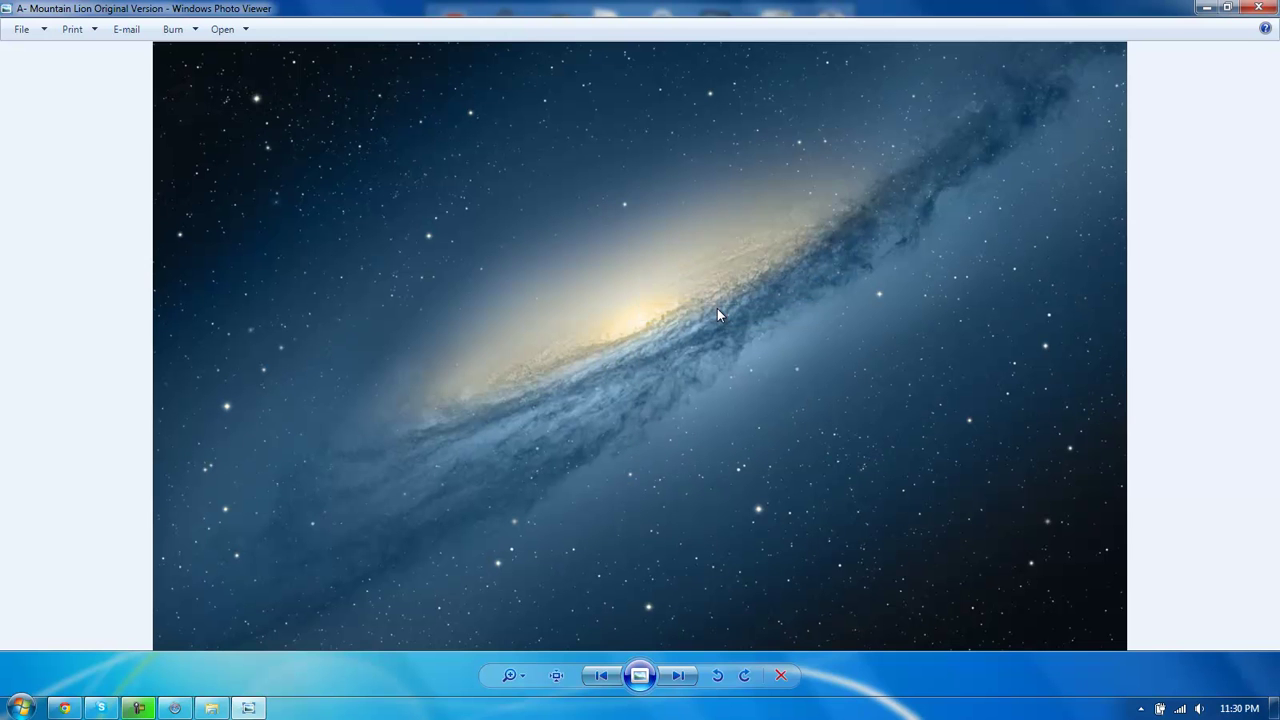
Step: Close Photo Viewer and open the Object Dock Program folder
click(1258, 7)
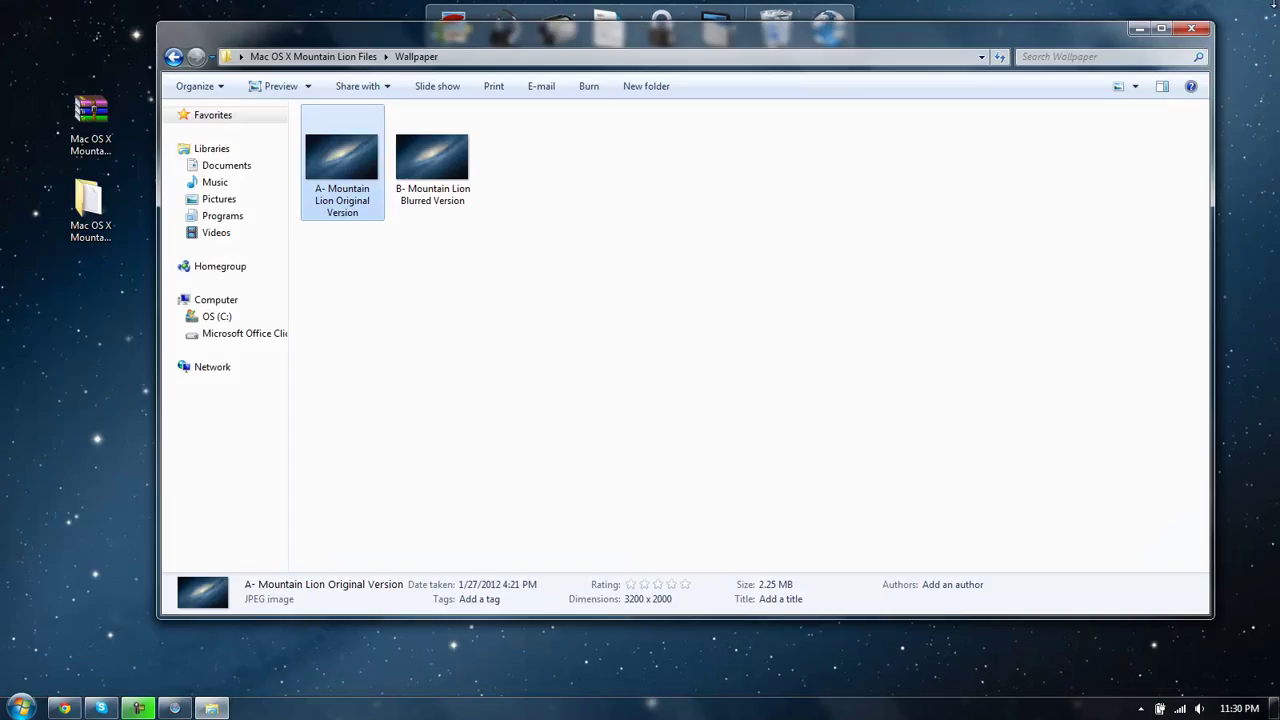
click(173, 57)
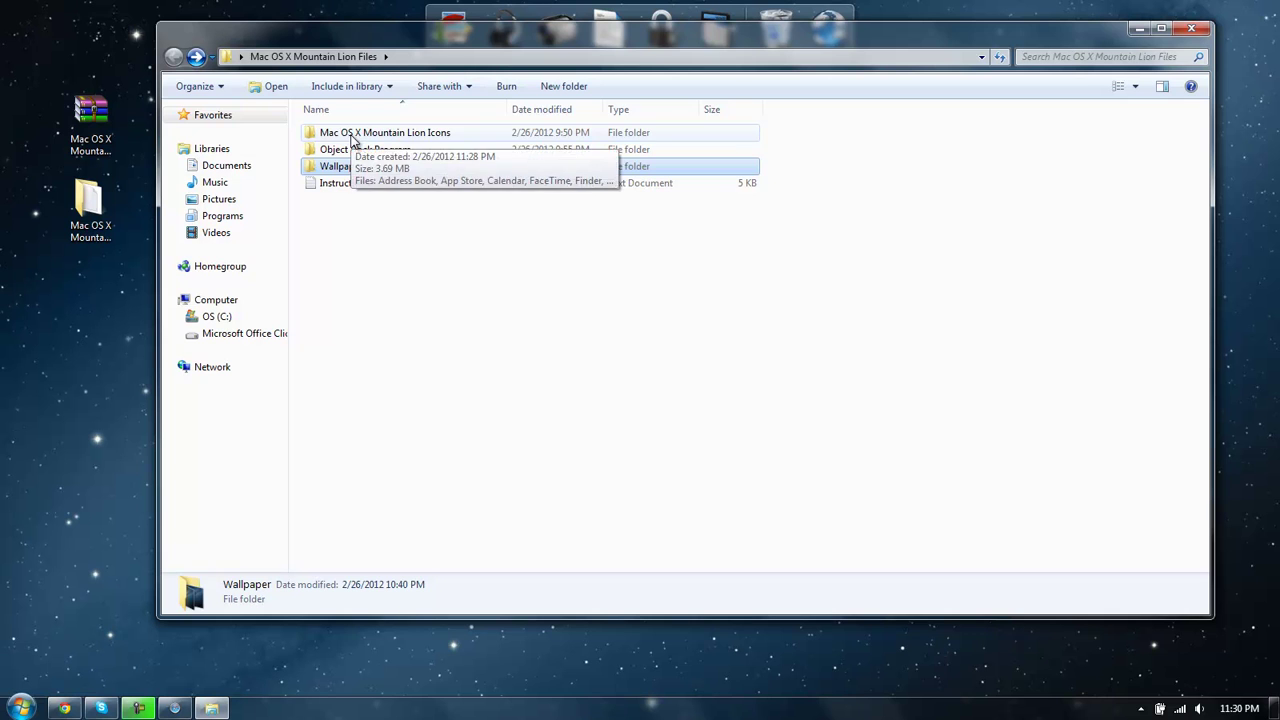
click(380, 150)
double_click(380, 150)
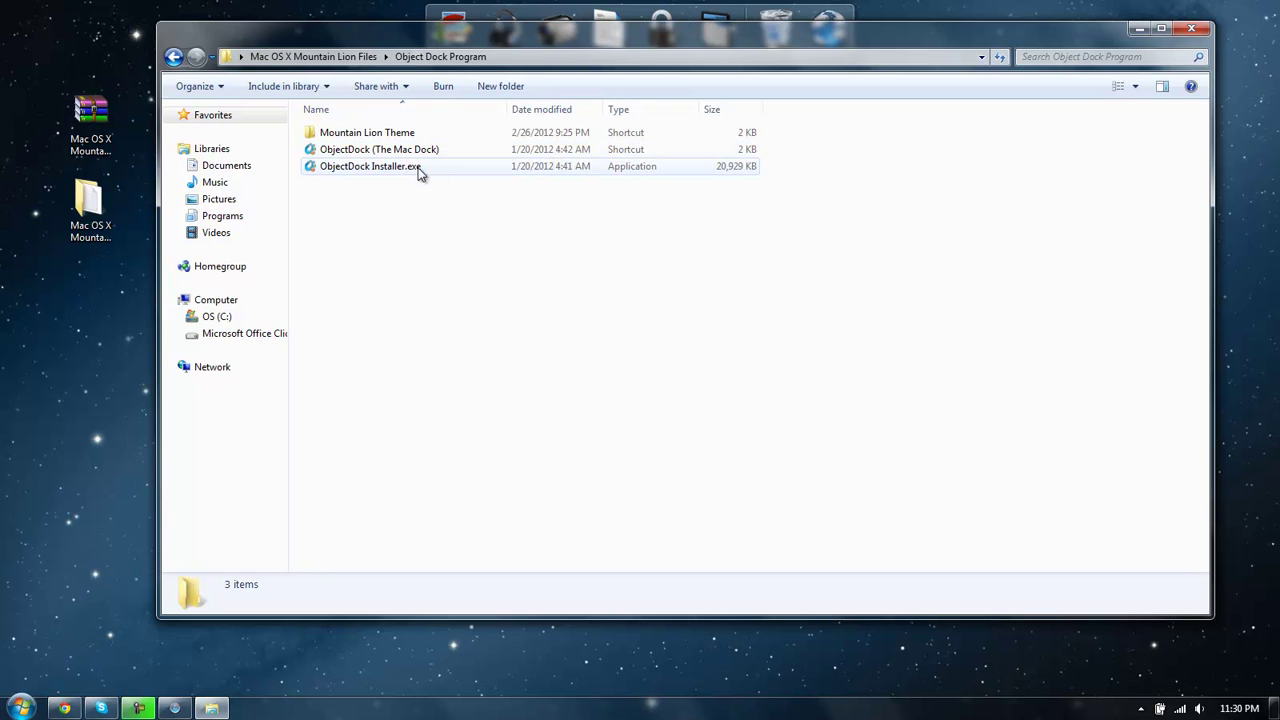
Step: Copy the Mountain Lion Theme shortcut
mouse_move(420, 169)
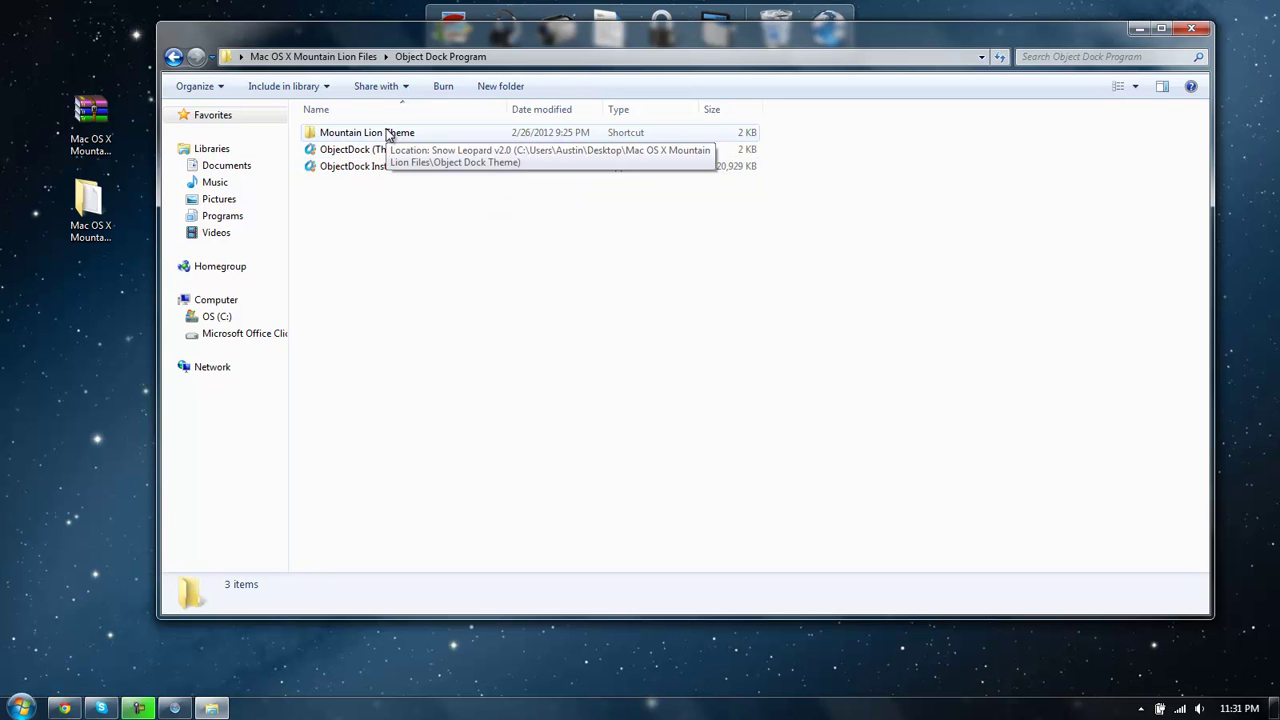
click(389, 135)
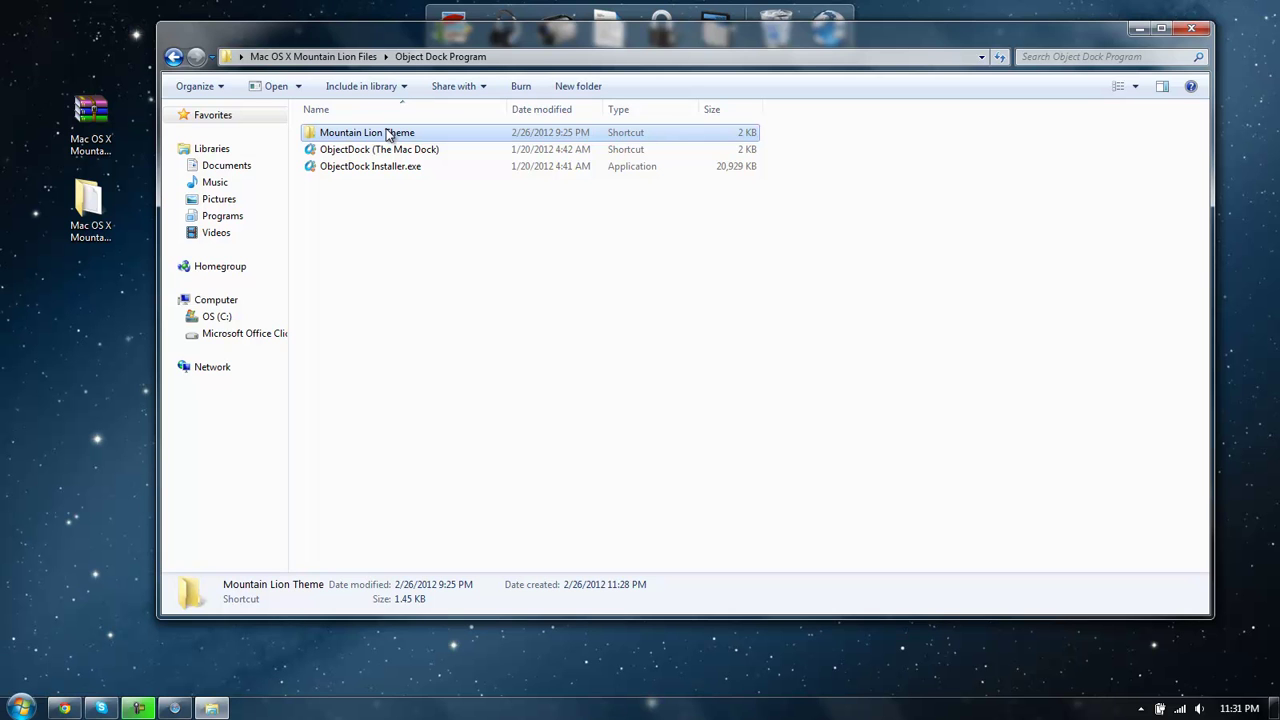
double_click(388, 133)
right_click(387, 132)
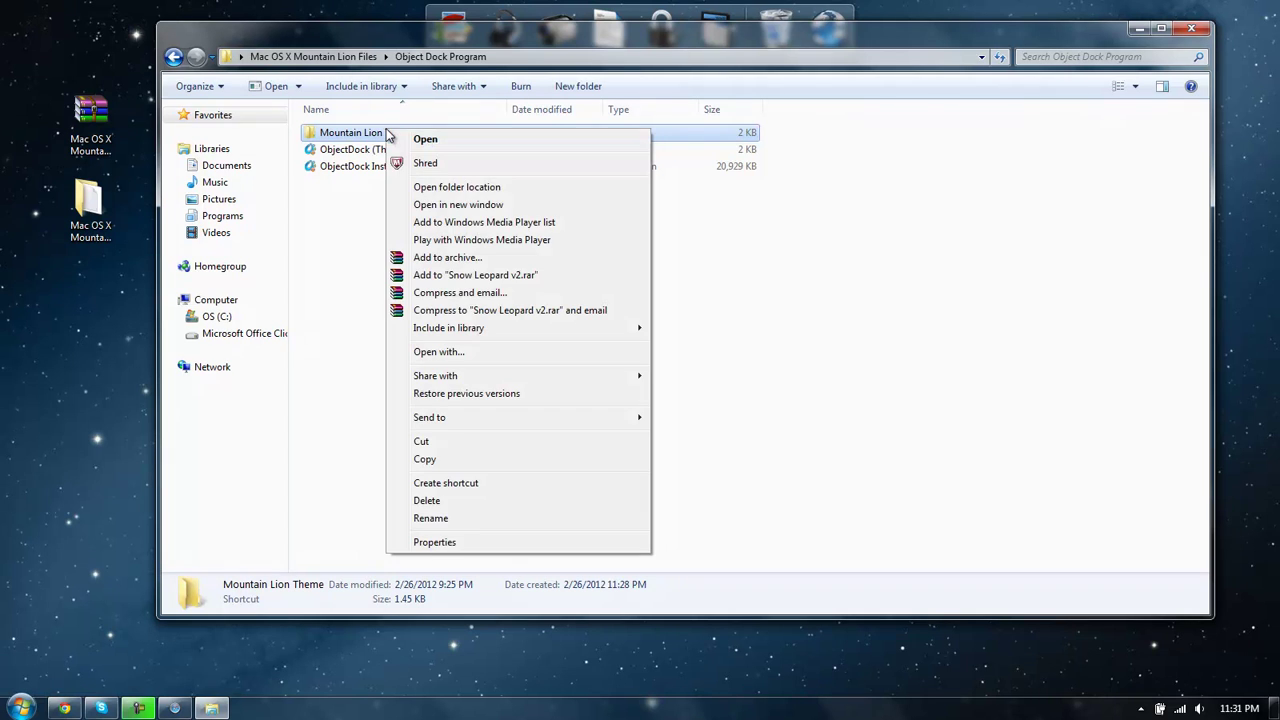
click(458, 460)
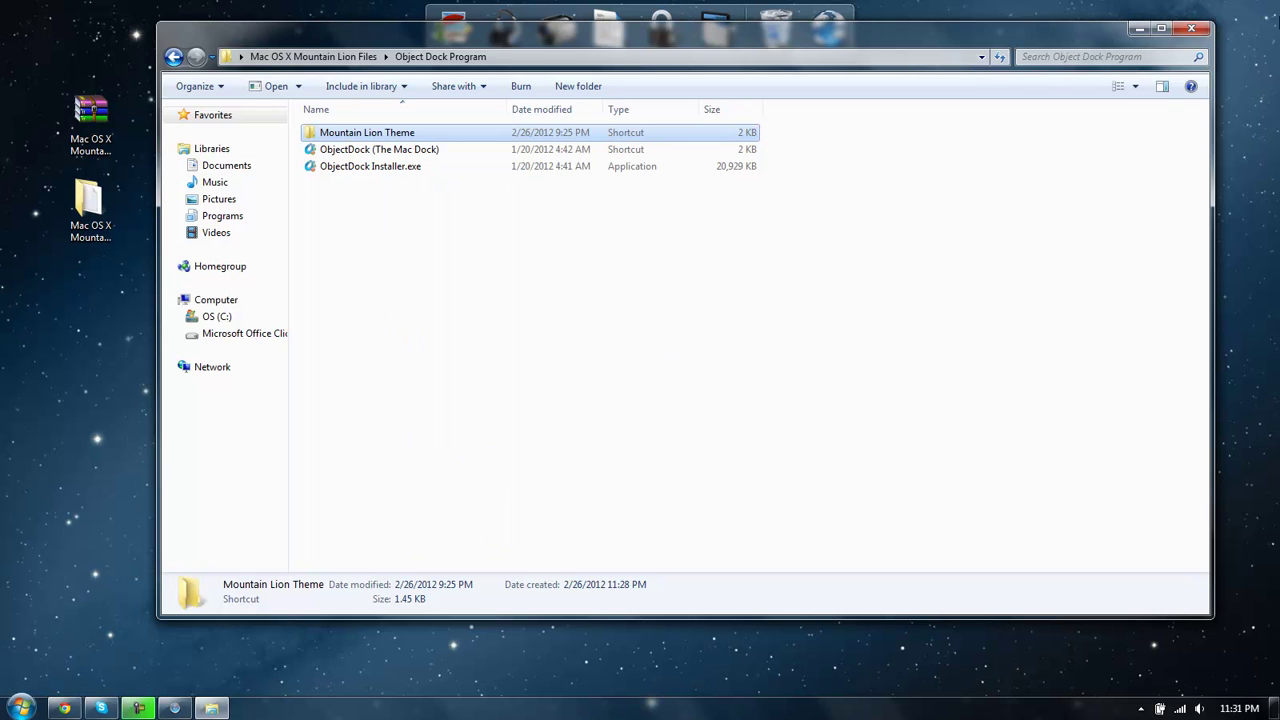
Step: Close the folder window and open the OS (C:) drive from Computer
click(1196, 29)
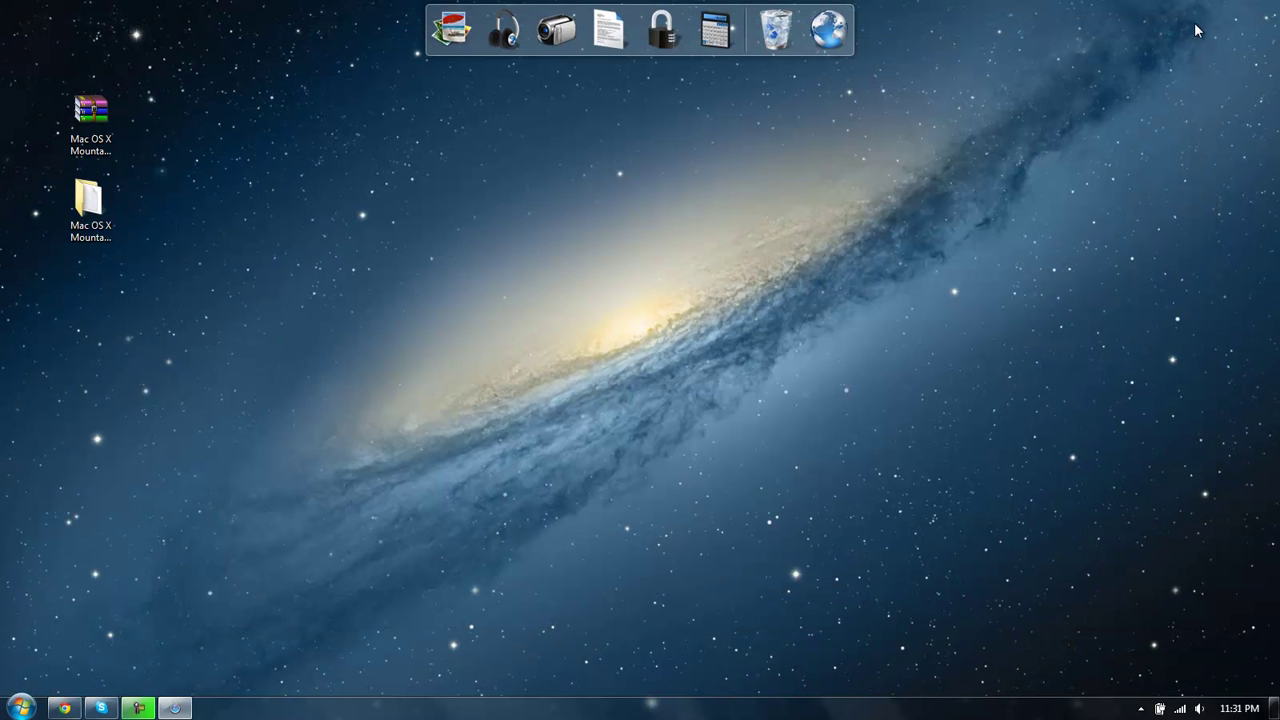
click(20, 707)
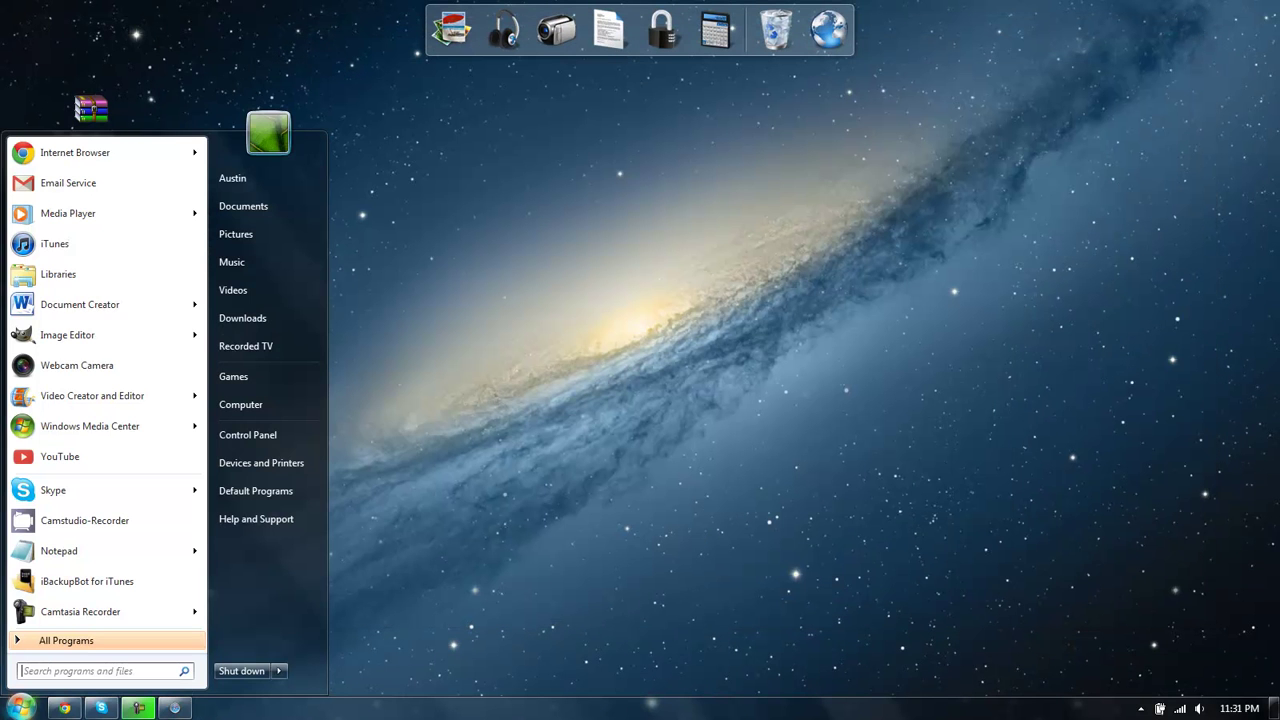
click(253, 408)
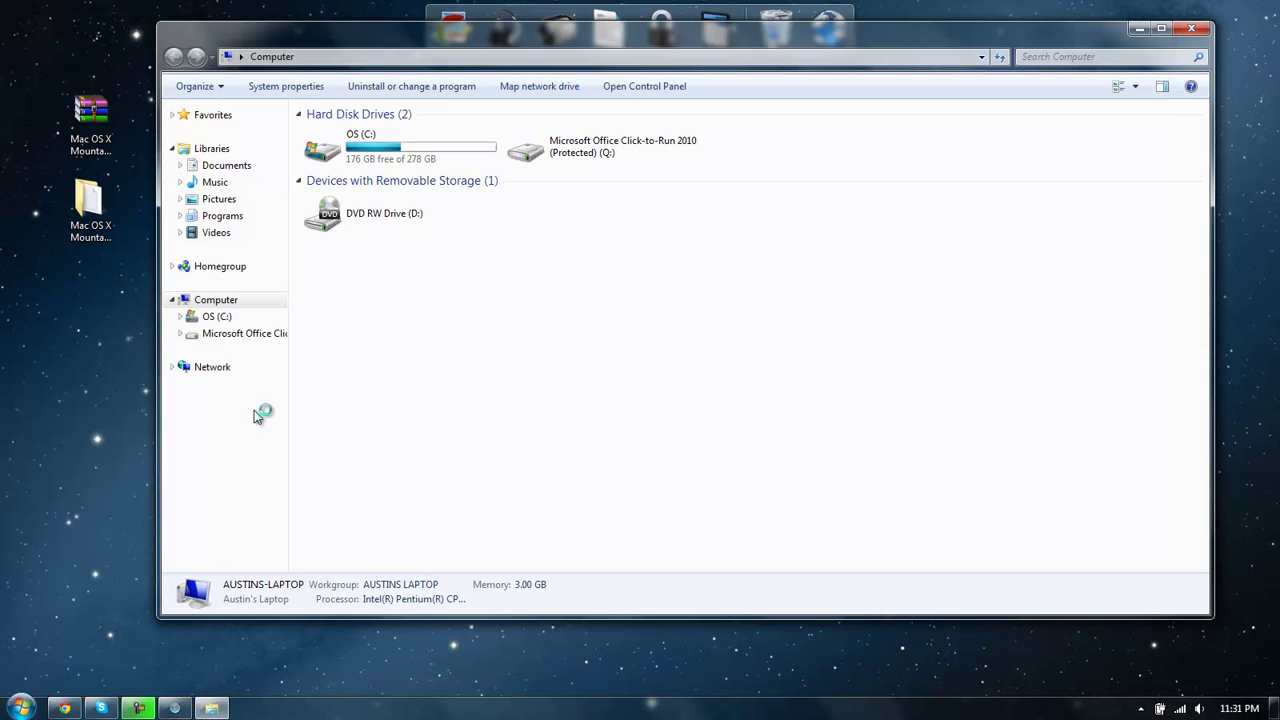
click(397, 149)
double_click(397, 149)
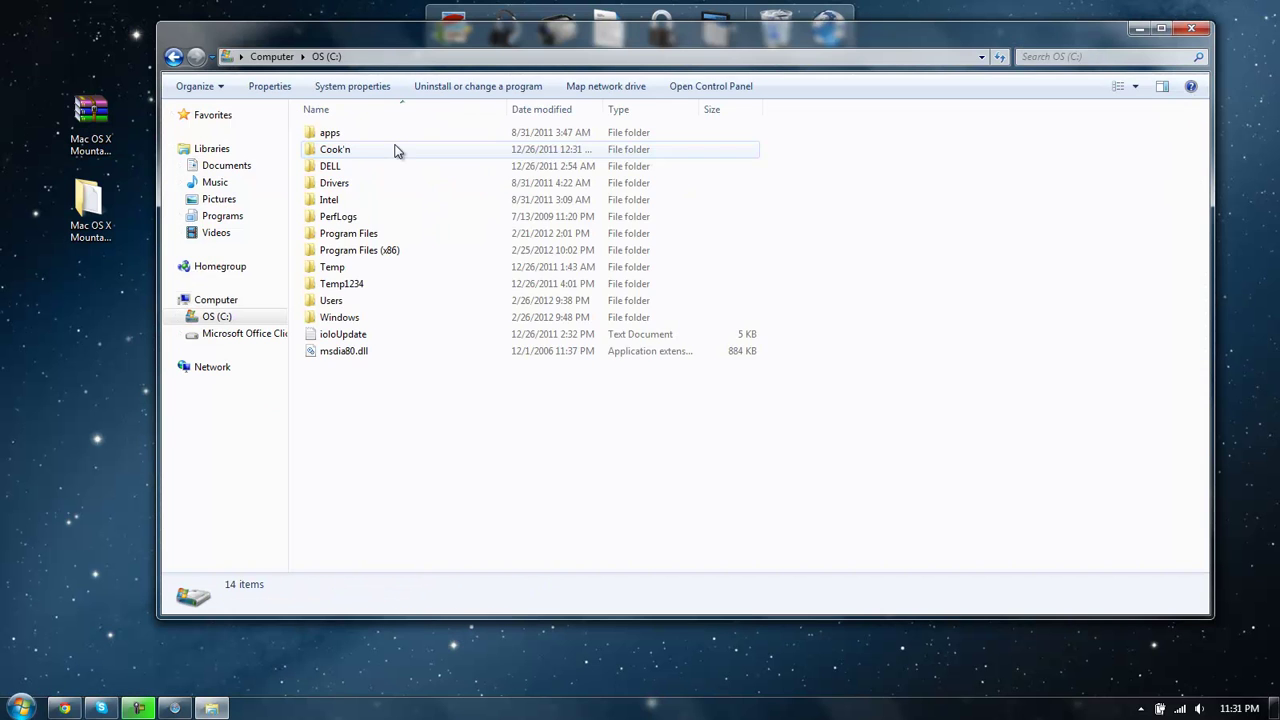
Step: Go to Program Files (x86) > Stardock > ObjectDockFree > Backgrounds > Zoomers
double_click(366, 251)
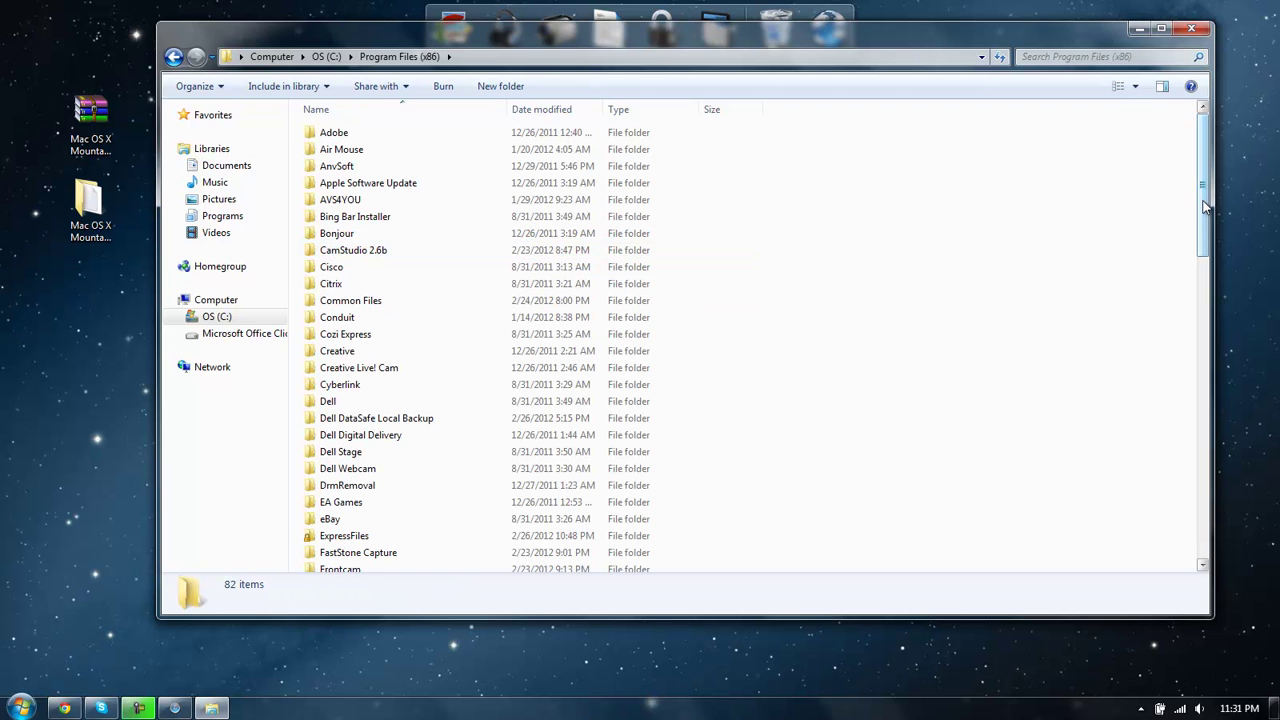
drag(1204, 205, 1163, 479)
click(337, 306)
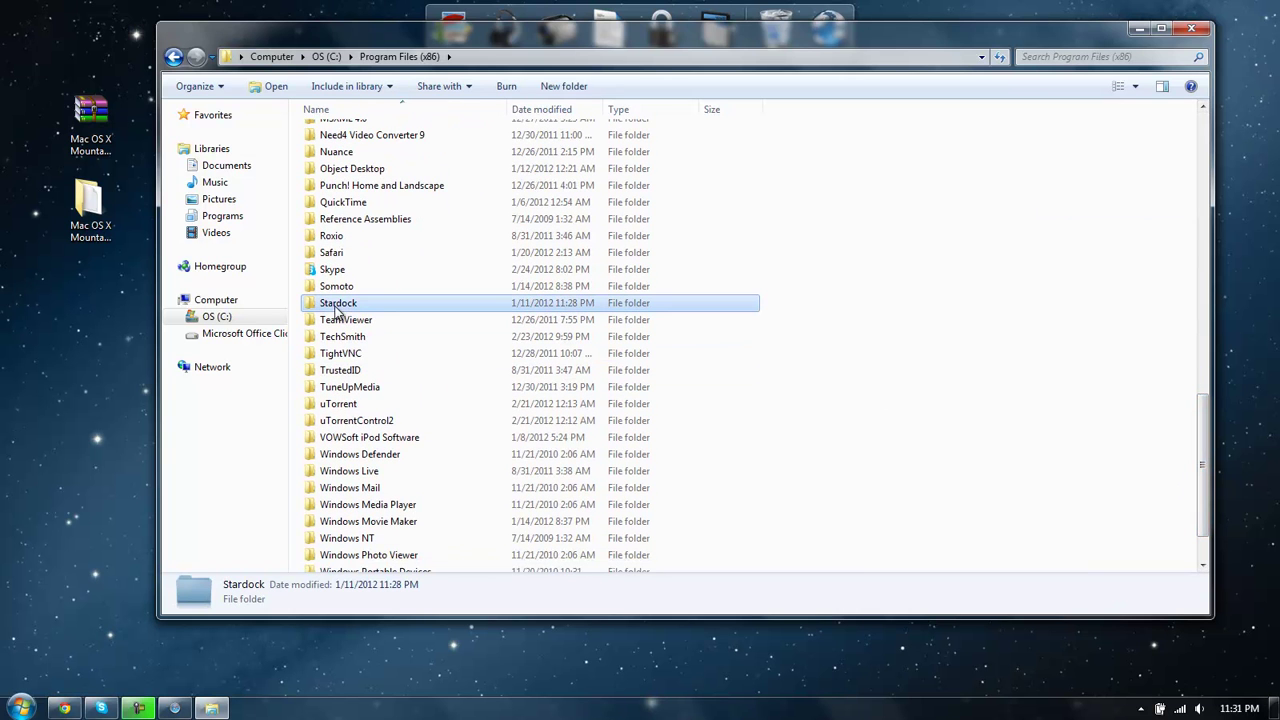
double_click(555, 302)
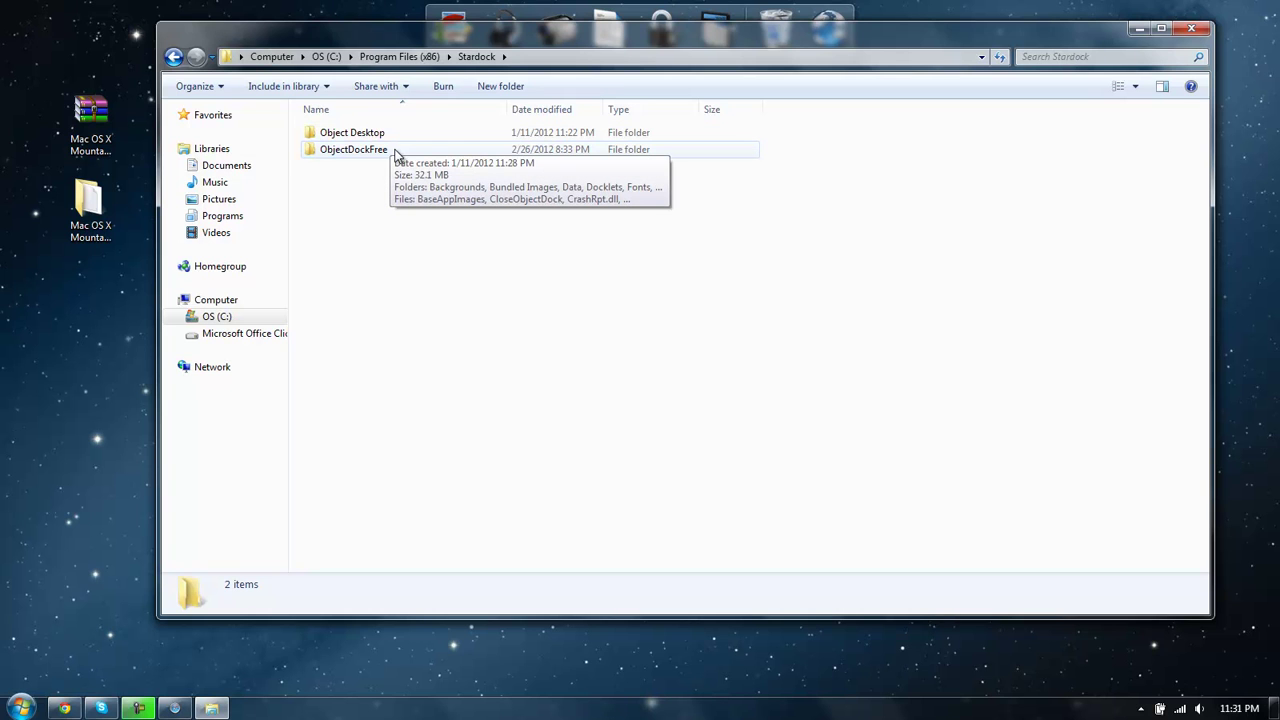
double_click(405, 151)
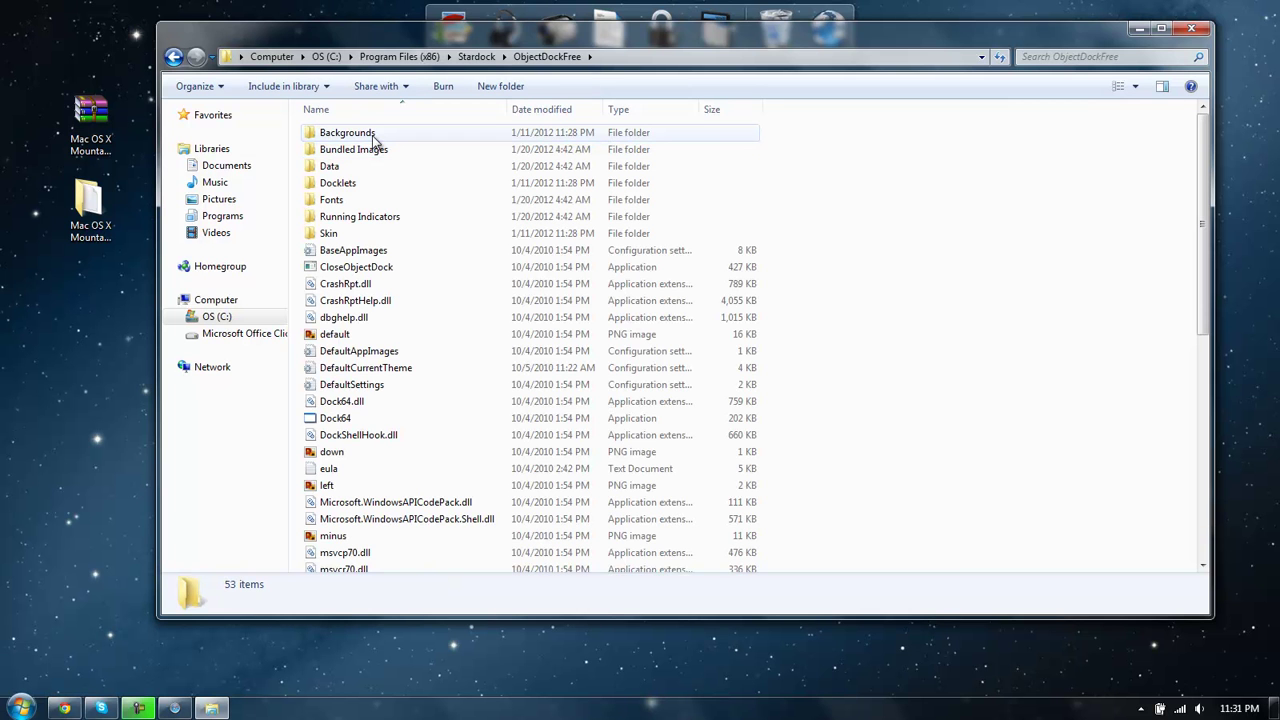
double_click(373, 138)
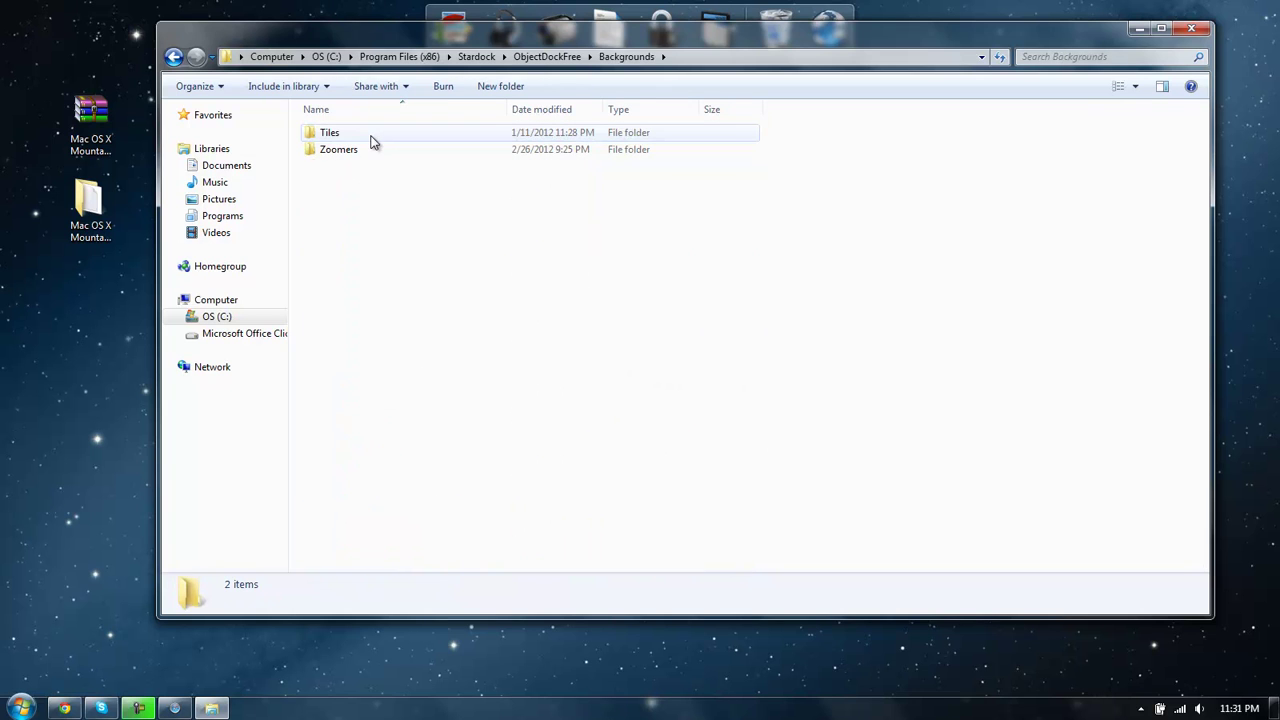
double_click(373, 150)
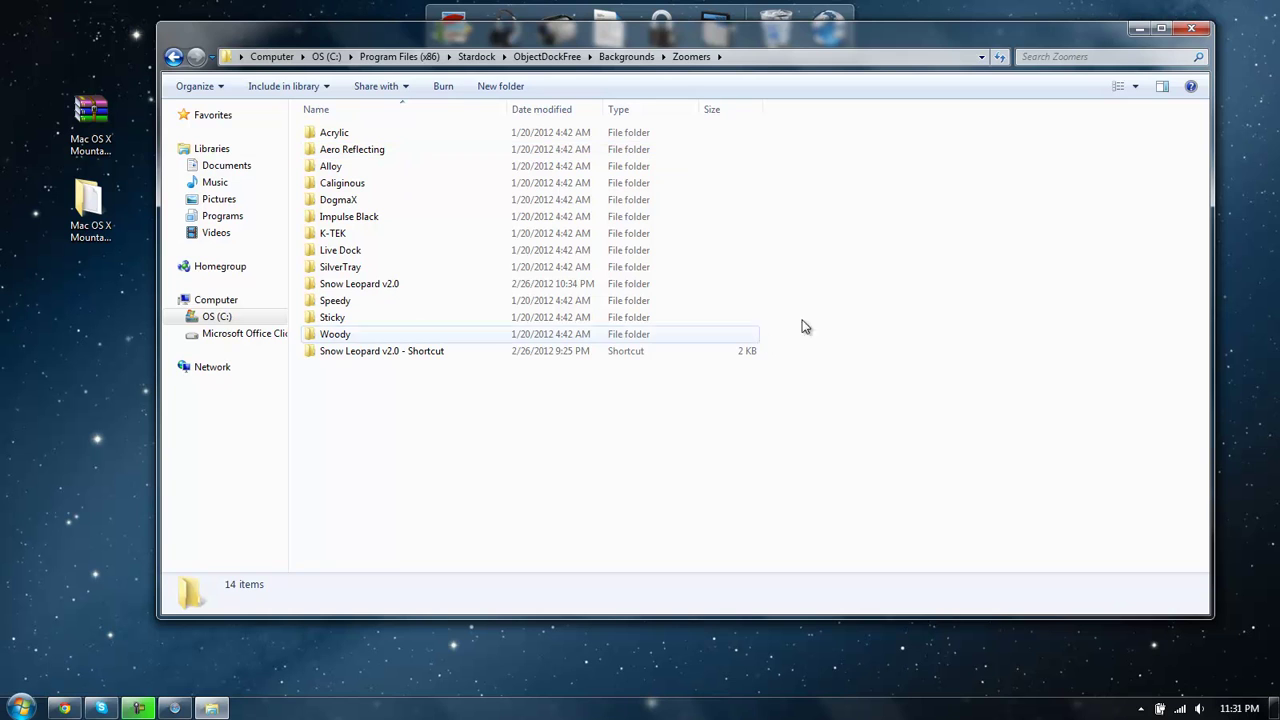
Step: Paste the Mountain Lion Theme shortcut into Zoomers and close the Explorer window
right_click(920, 201)
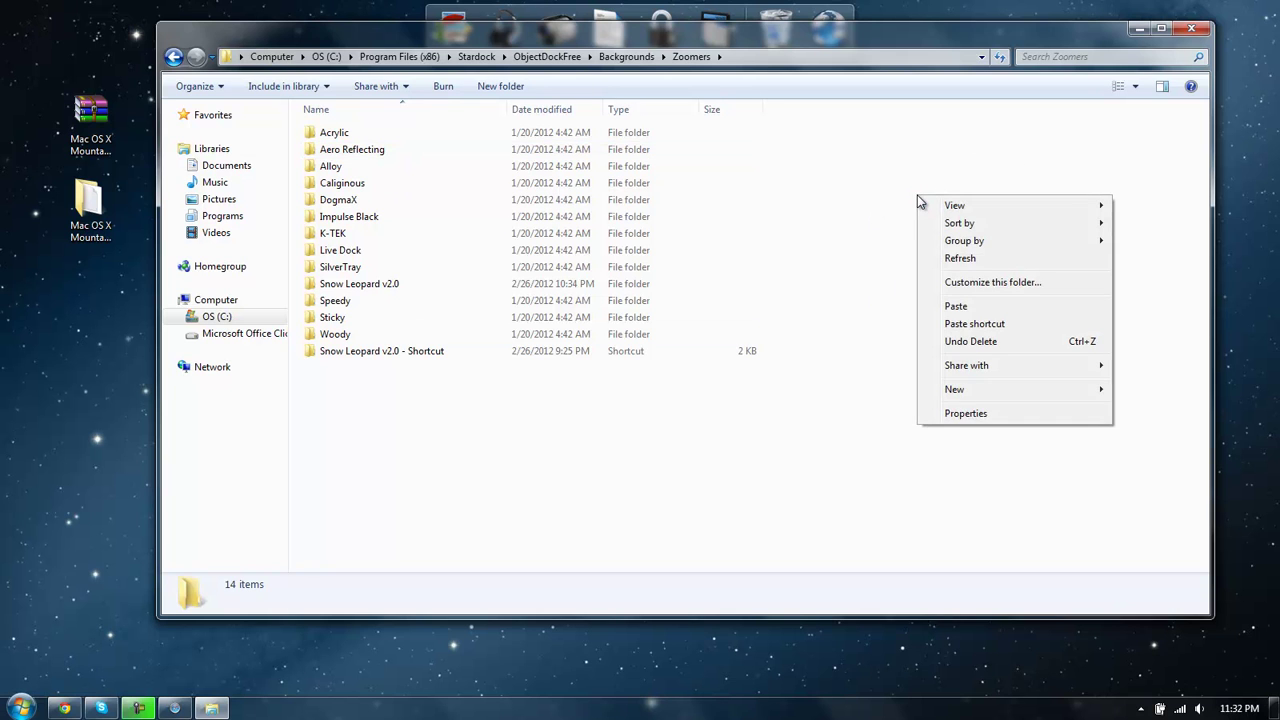
click(973, 309)
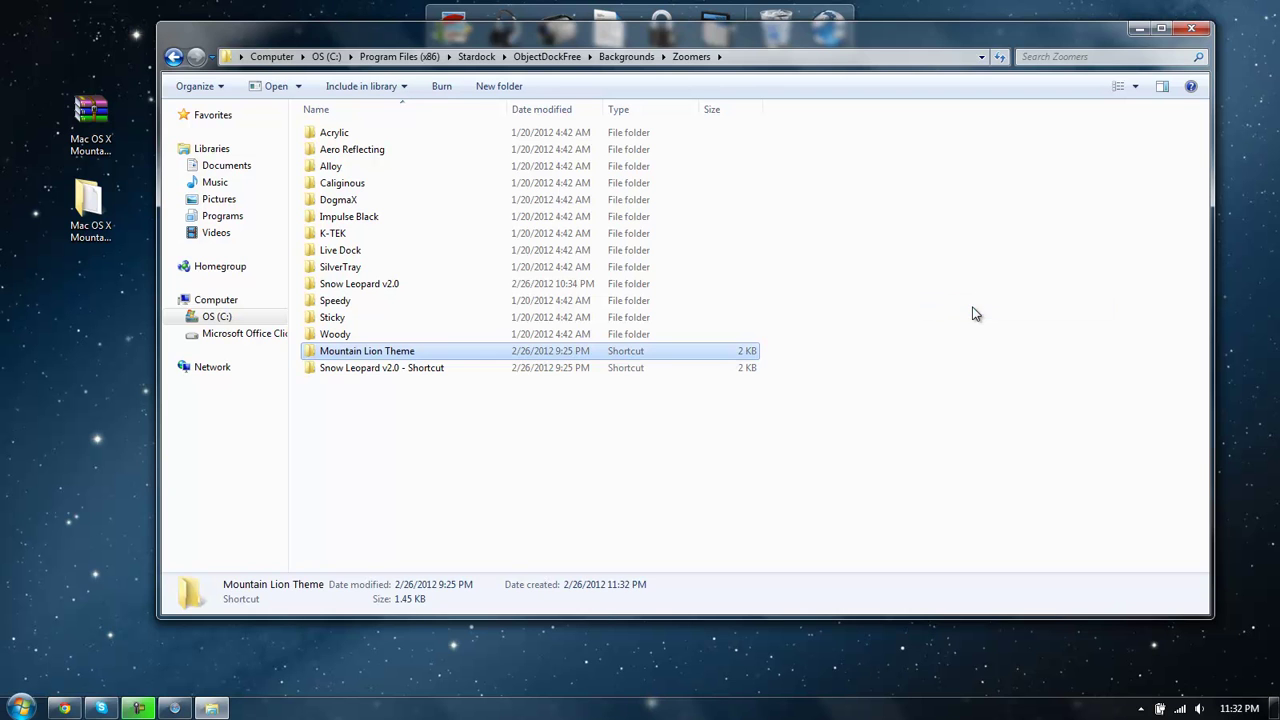
click(481, 511)
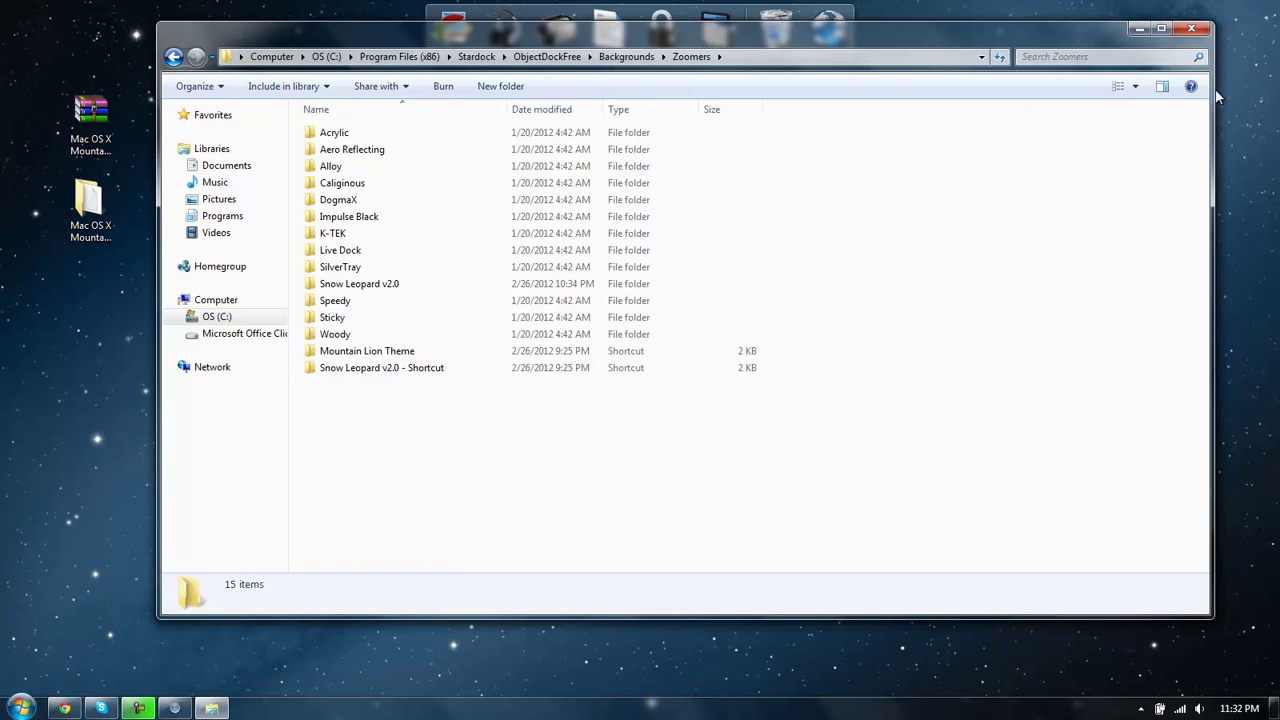
click(1192, 31)
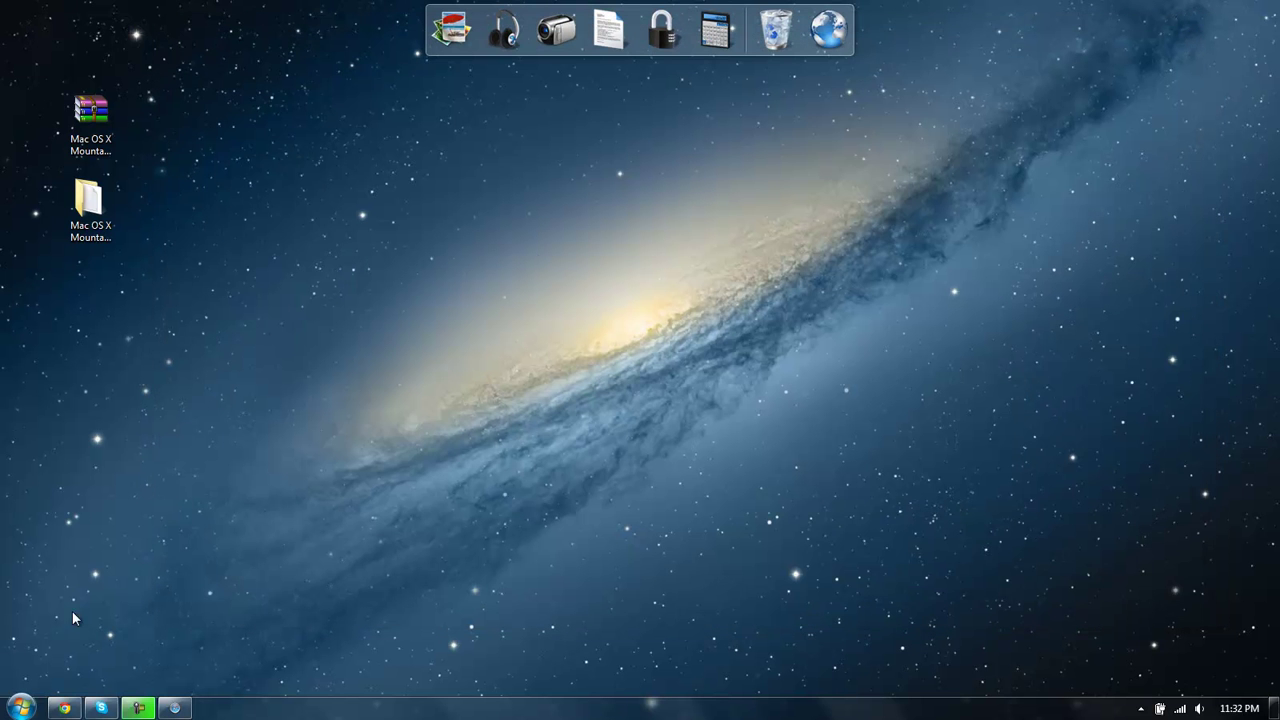
Step: Launch ObjectDock (The Mac Dock) from Mac OS X Mountain Lion Files > Object Dock Program
click(21, 707)
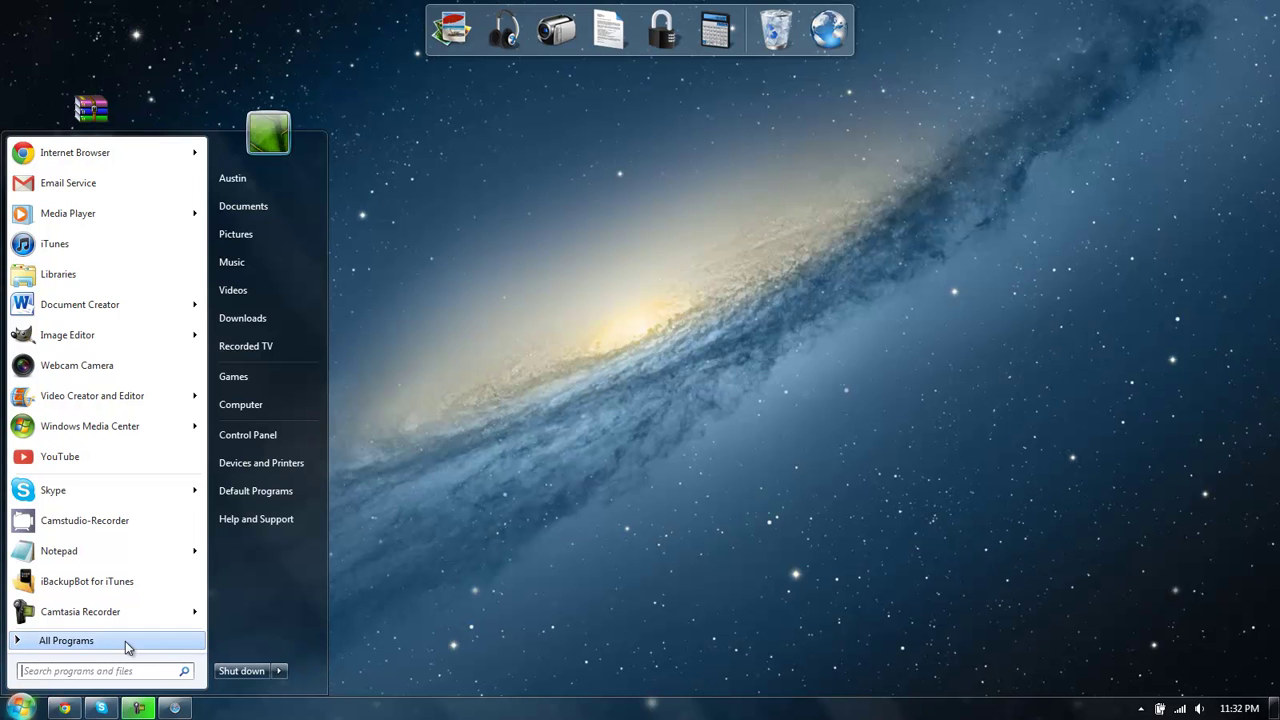
text(obje)
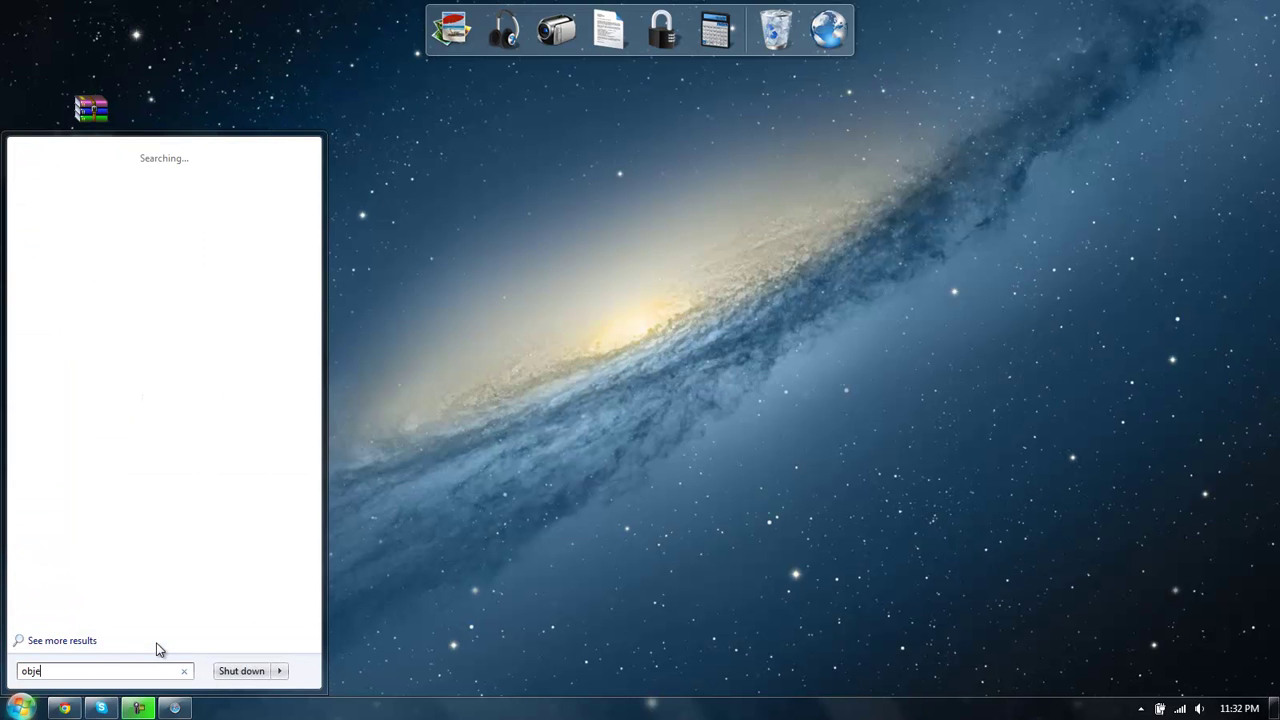
click(678, 316)
double_click(88, 205)
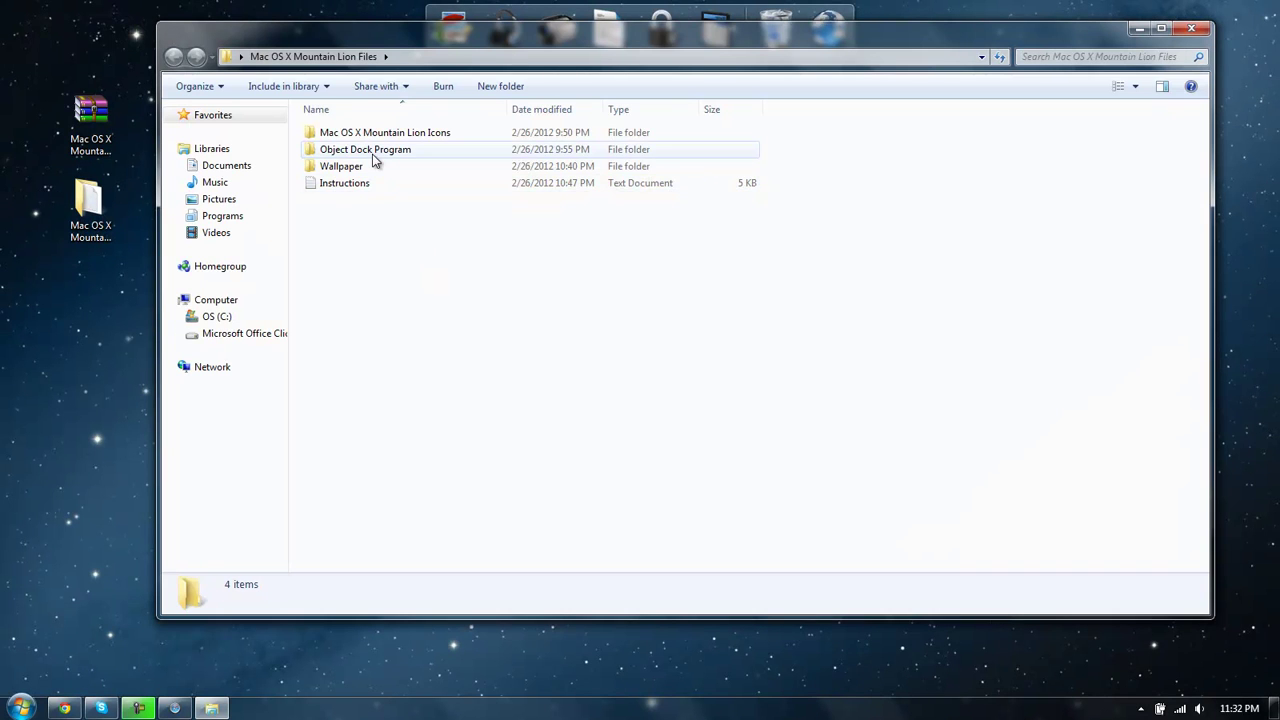
double_click(378, 150)
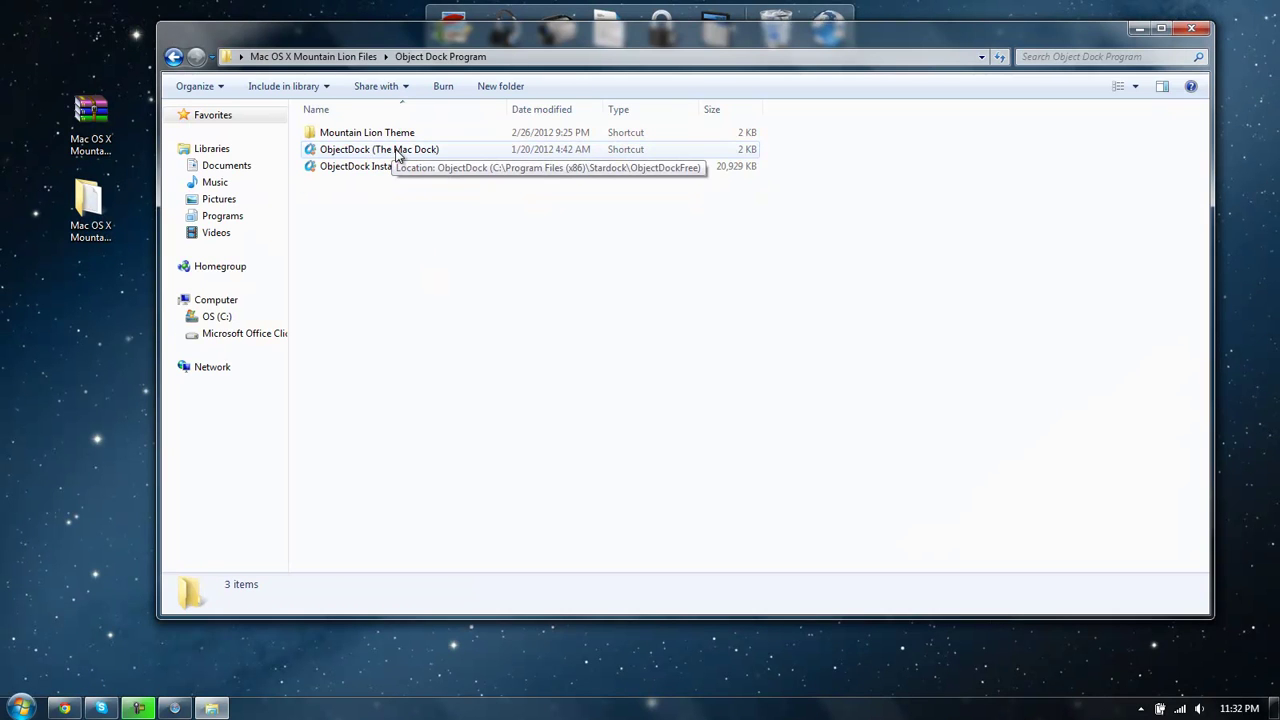
click(370, 153)
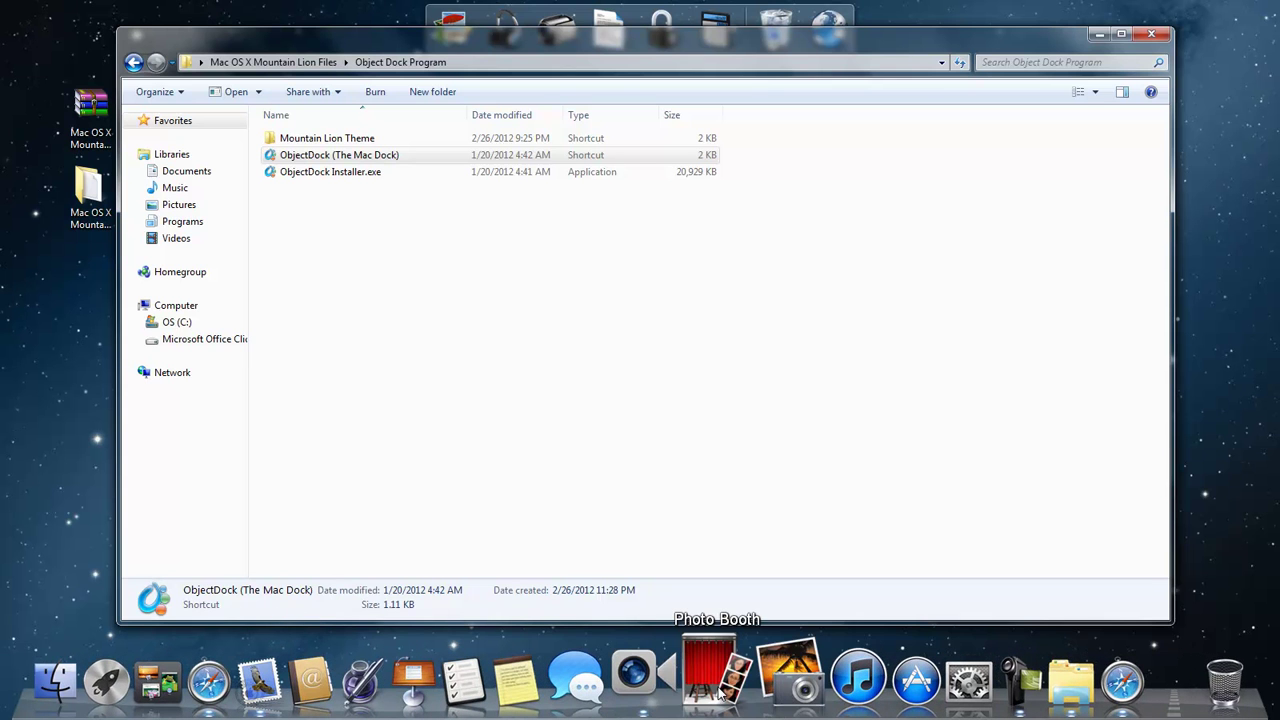
Step: Open ObjectDock Settings from the dock's right-click menu and close the Explorer window
right_click(1210, 716)
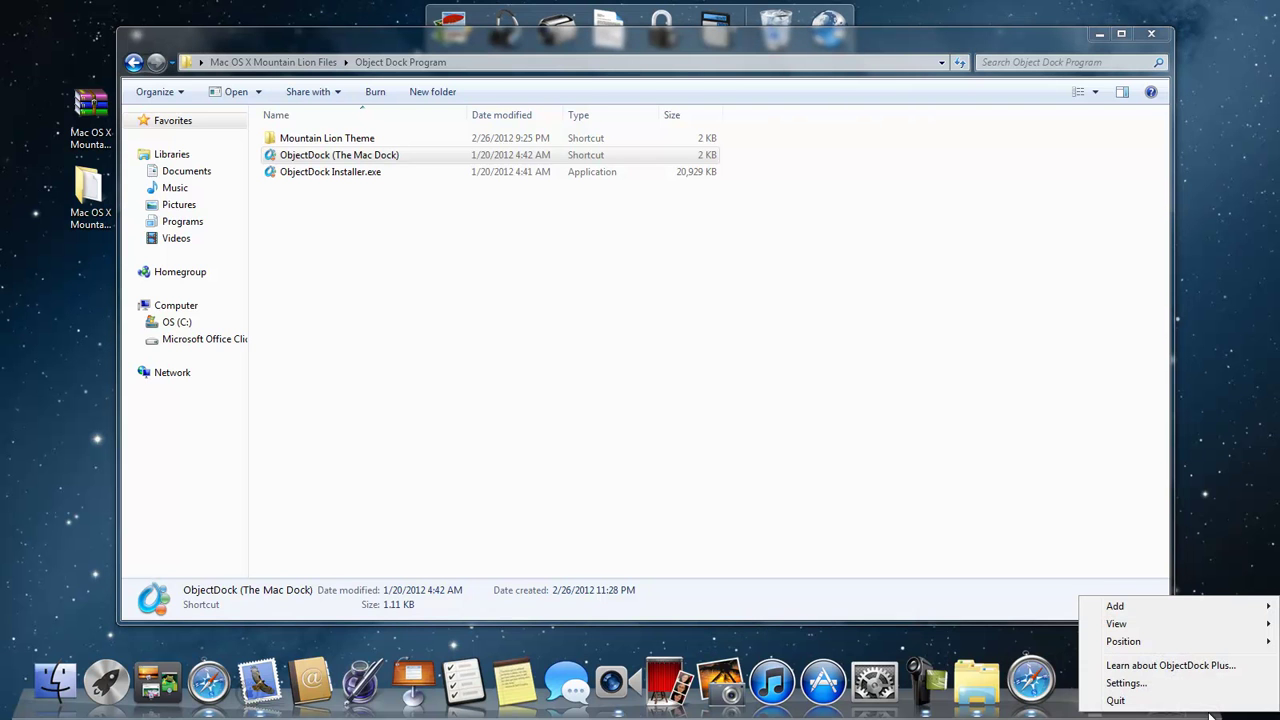
click(1157, 686)
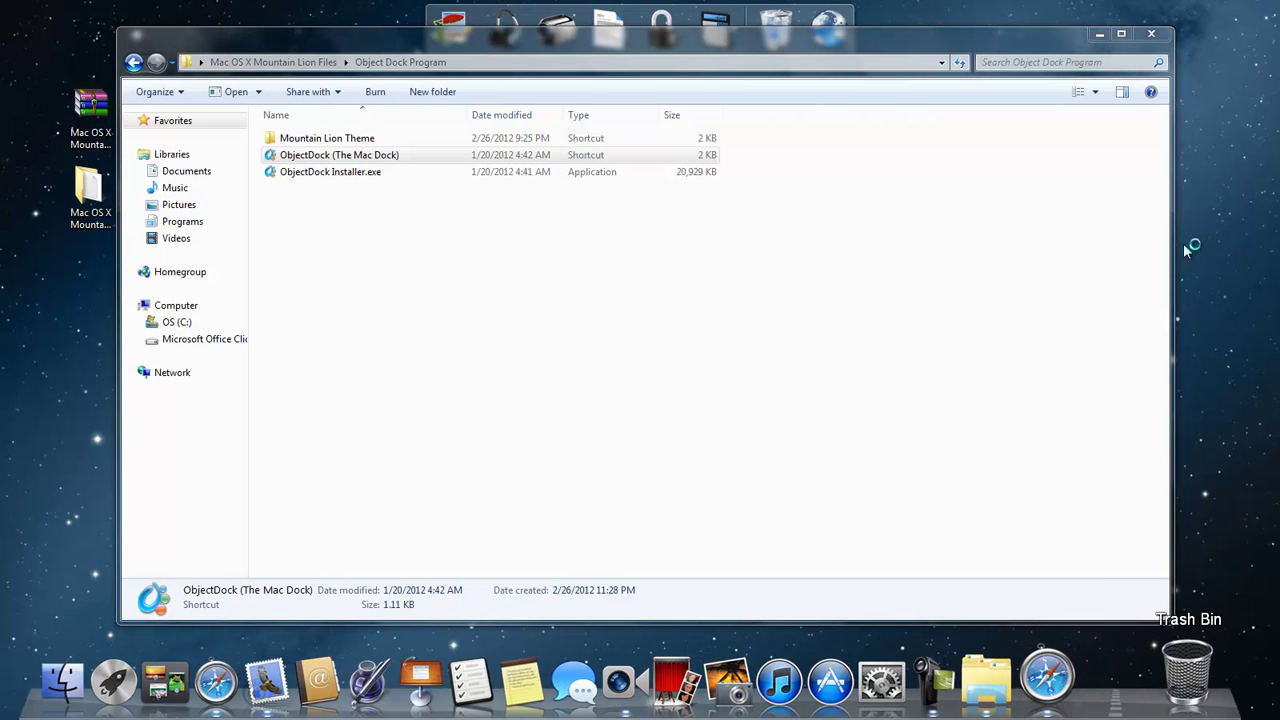
click(1155, 35)
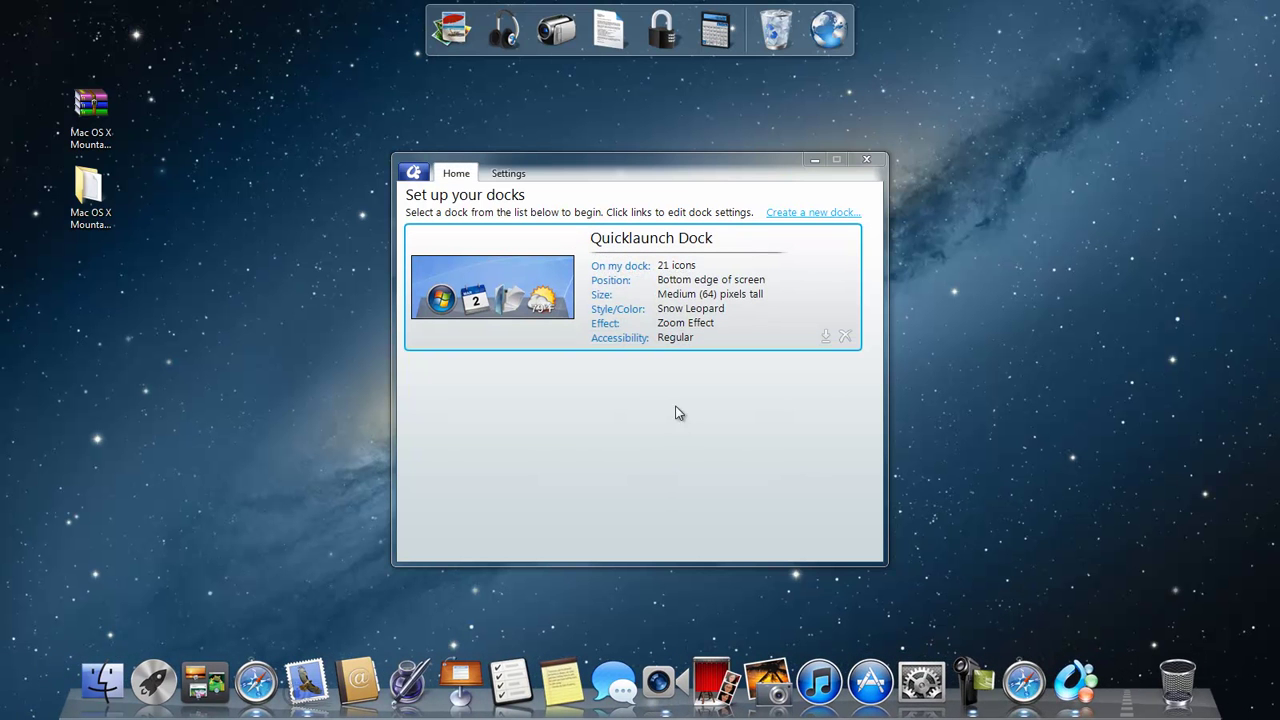
Step: Browse the dock backgrounds from Acrylic to Woody, keeping Snow Leopard selected
click(608, 314)
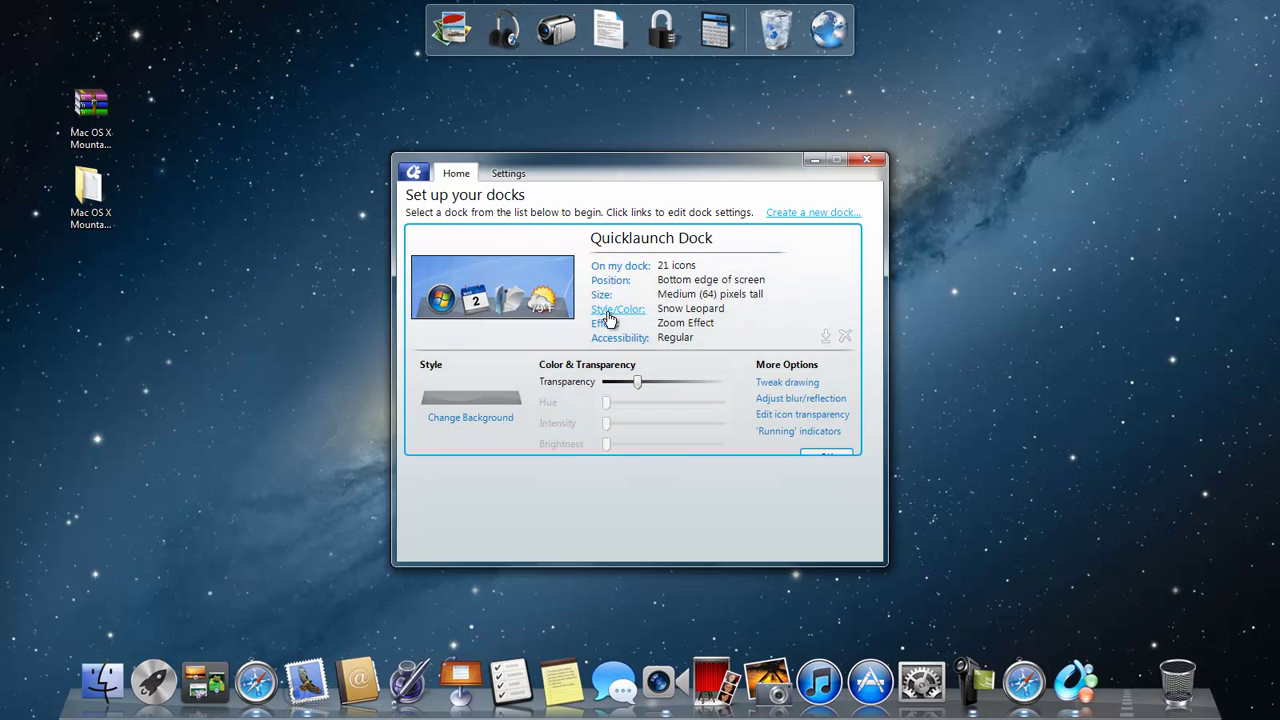
click(472, 418)
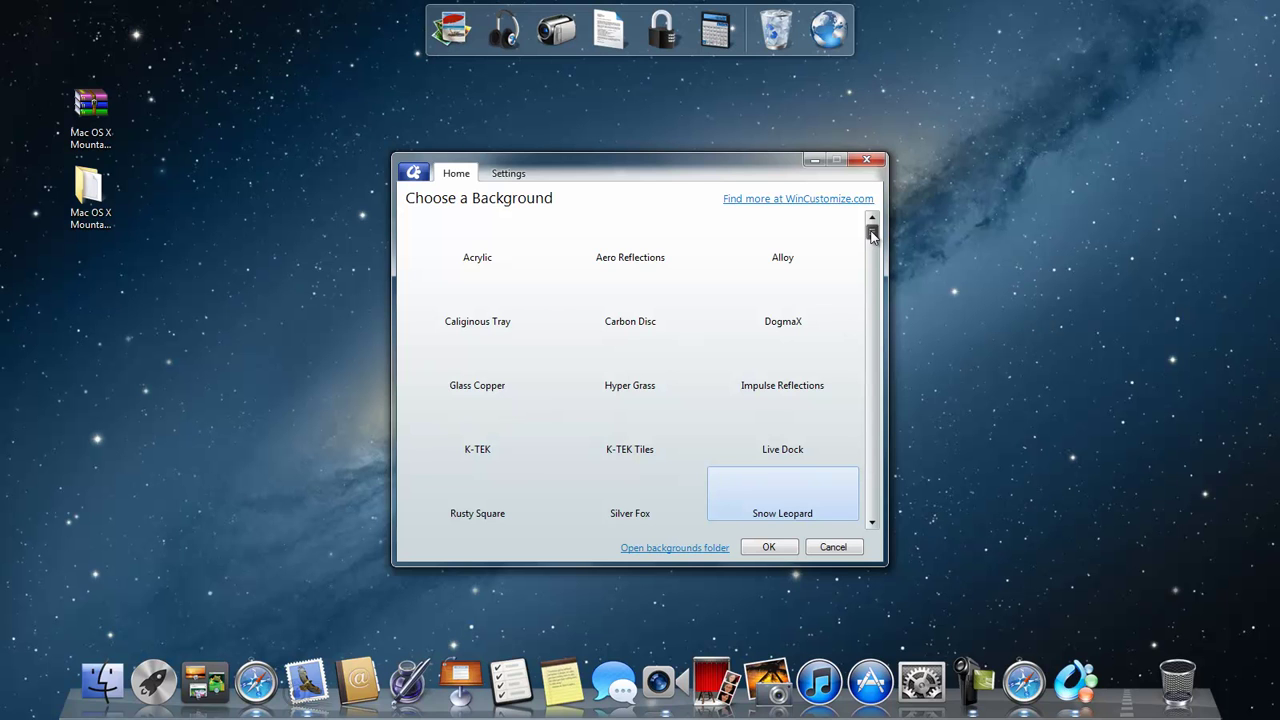
drag(872, 233, 861, 354)
drag(865, 437, 862, 520)
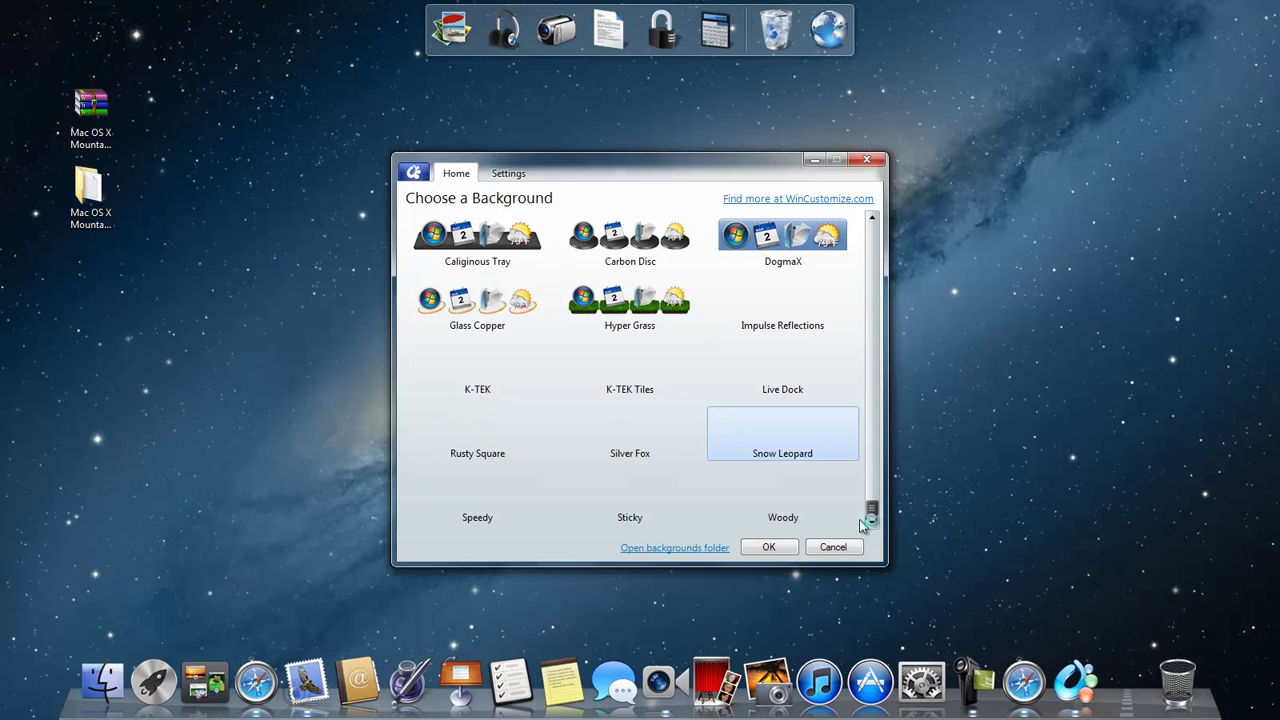
drag(859, 519, 865, 274)
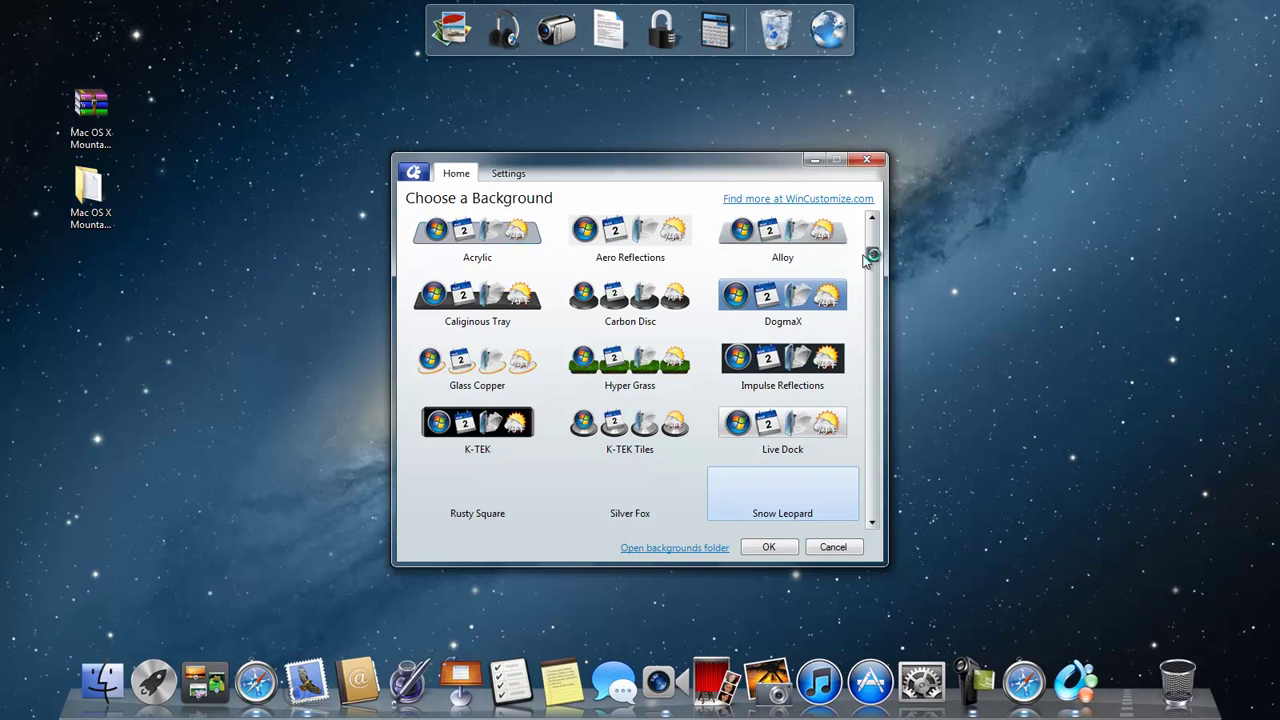
scroll(870, 260, down, 1)
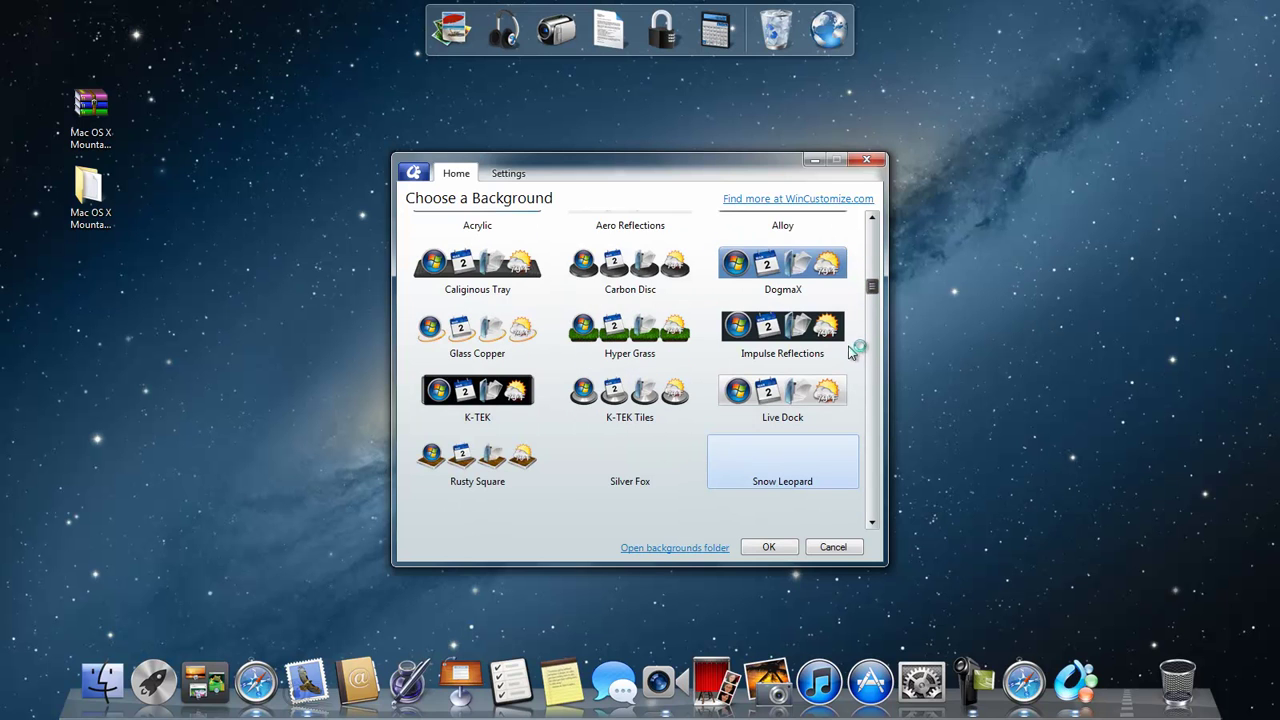
scroll(868, 484, down, 1)
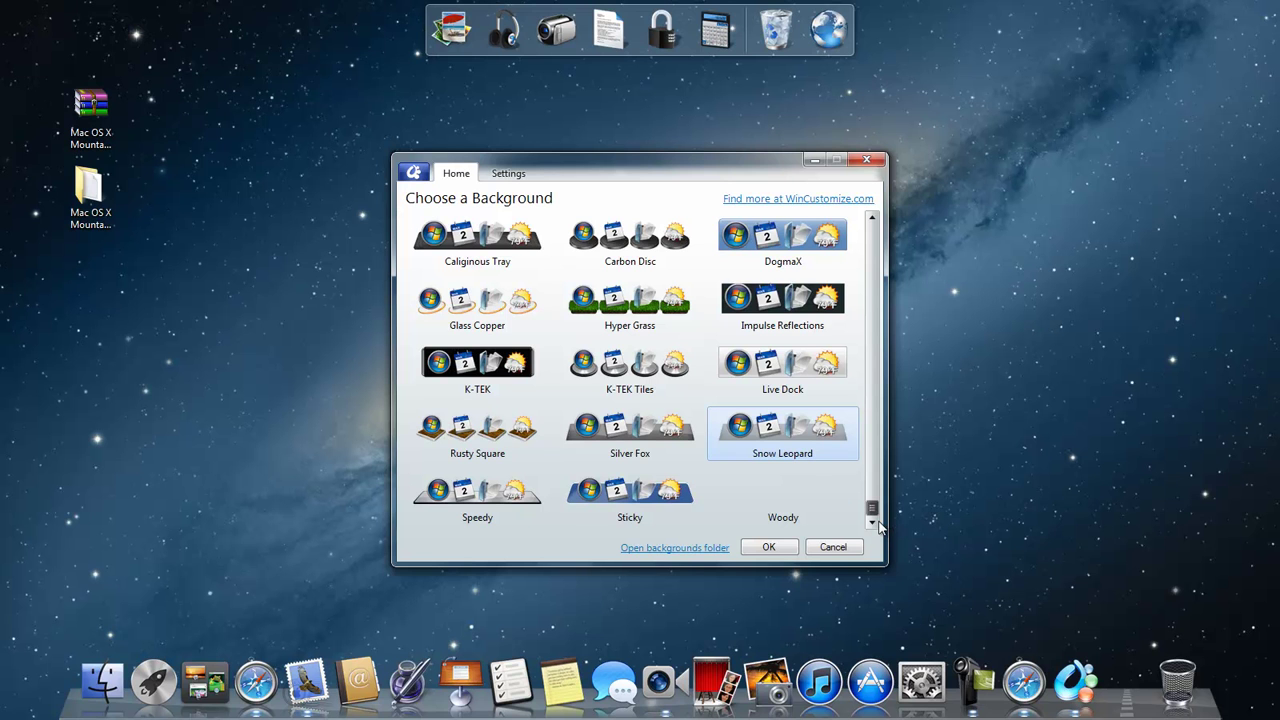
click(675, 548)
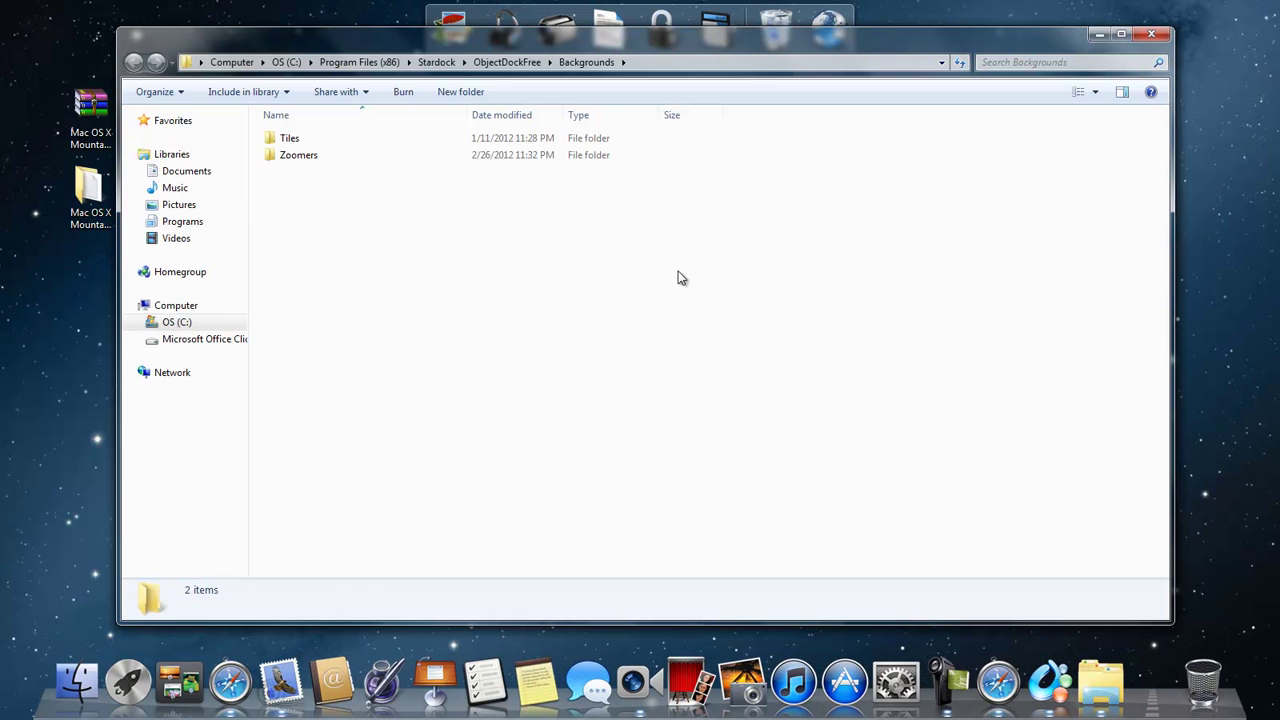
click(340, 158)
double_click(341, 162)
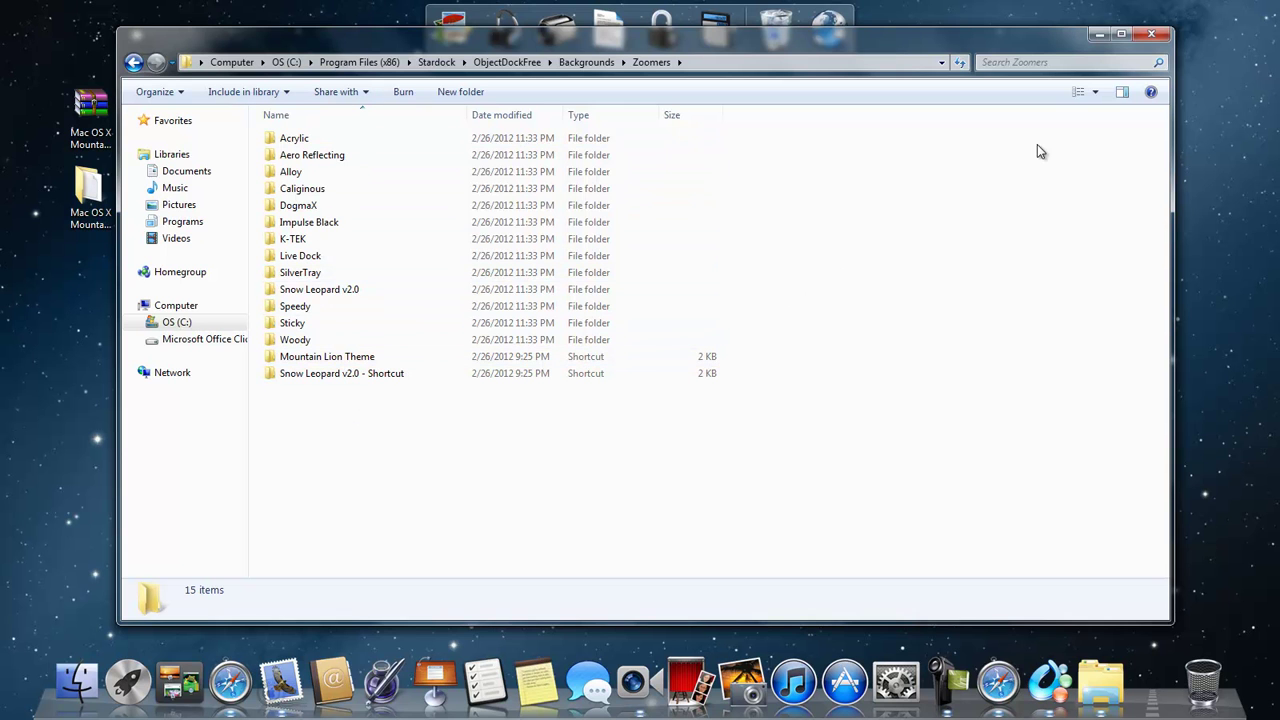
click(1152, 35)
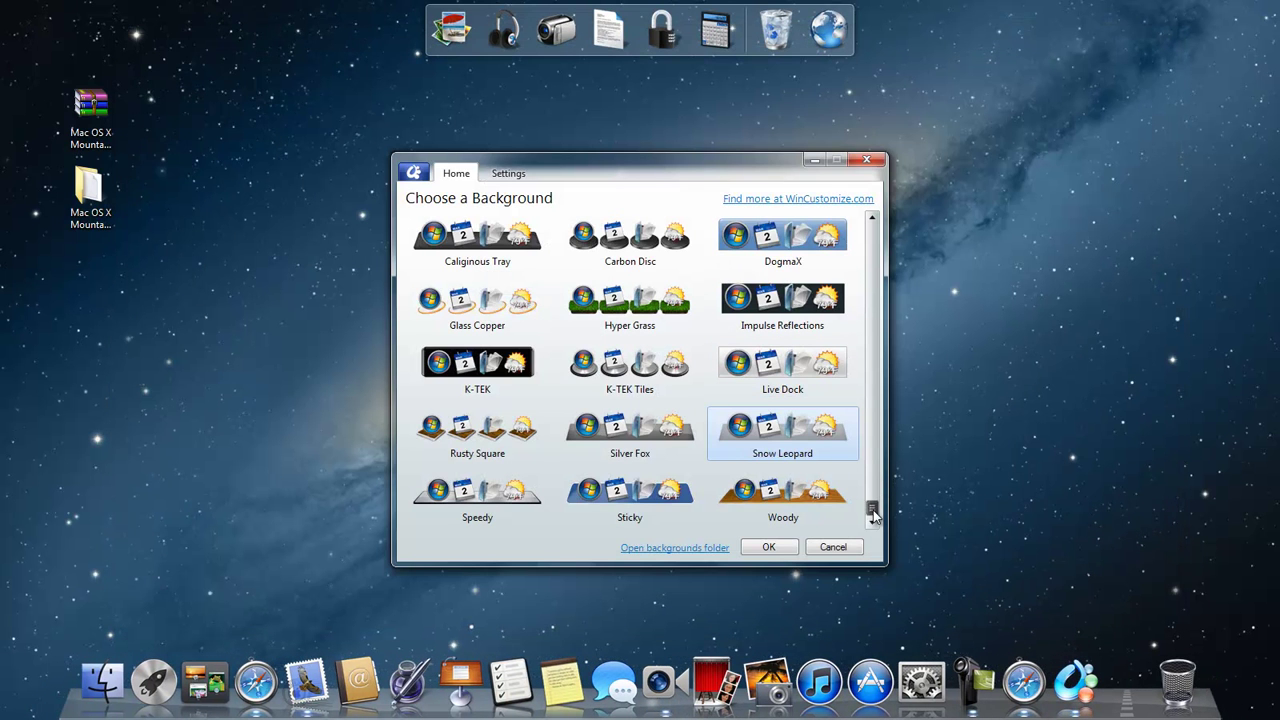
Step: Scroll the background choices and confirm Snow Leopard as the dock background
scroll(865, 390, up, 3)
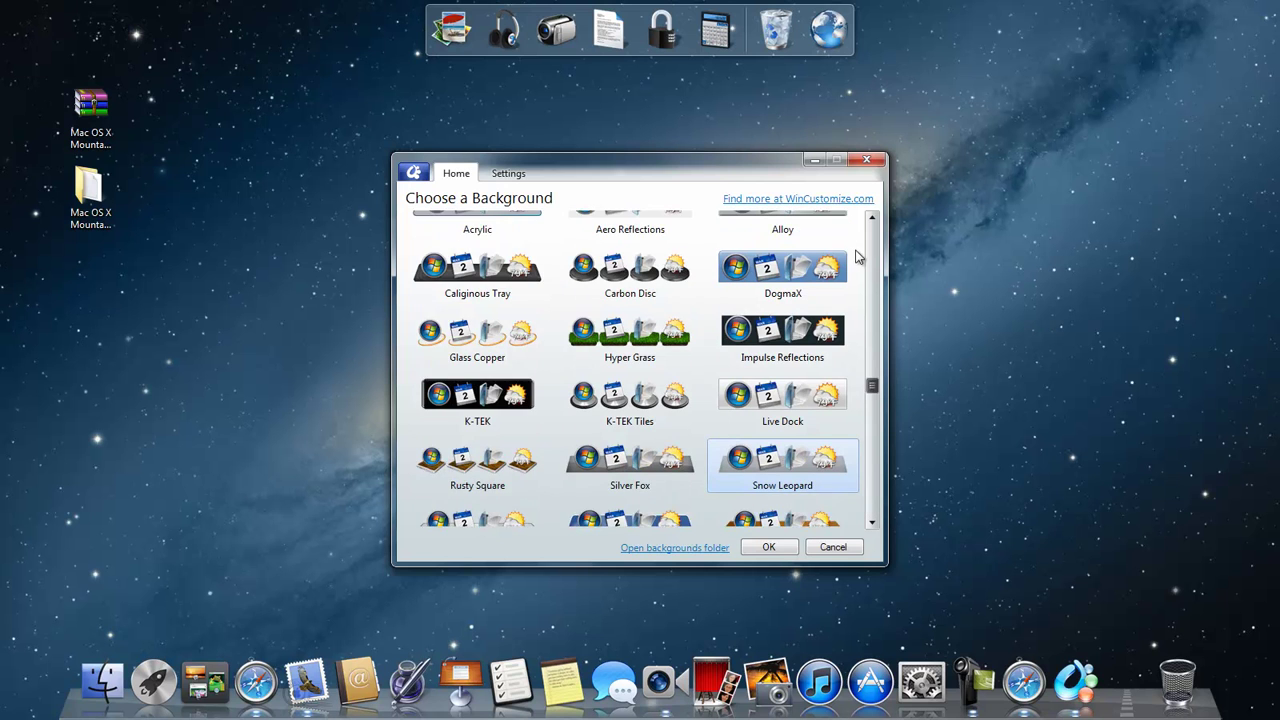
scroll(876, 420, down, 3)
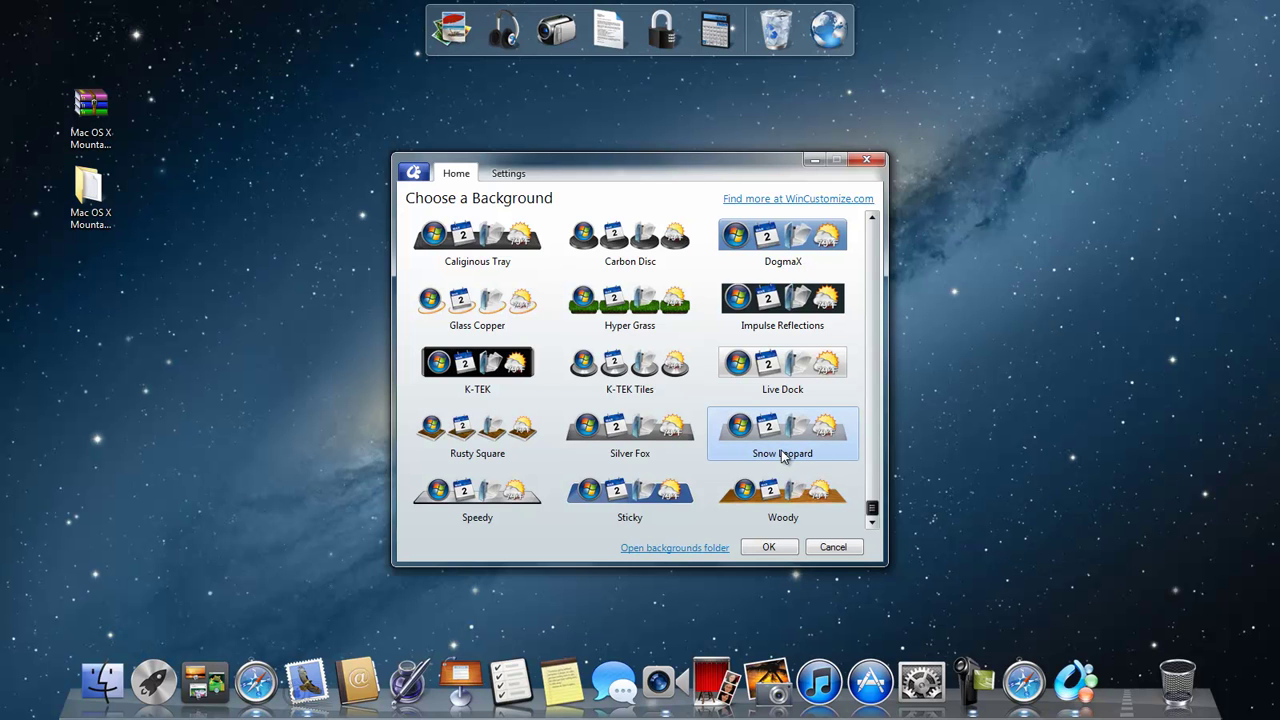
click(772, 547)
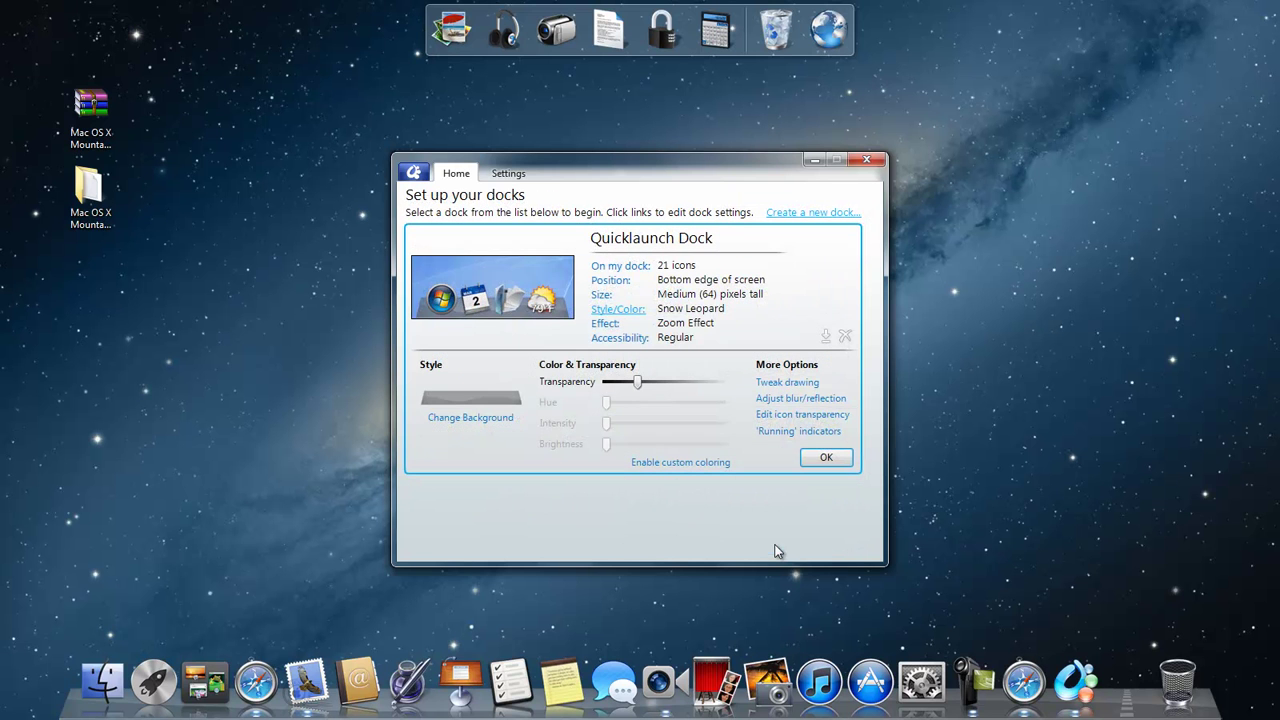
Step: Reselect the Snow Leopard background, confirm the Quicklaunch Dock panel, and close ObjectDock's settings
click(500, 421)
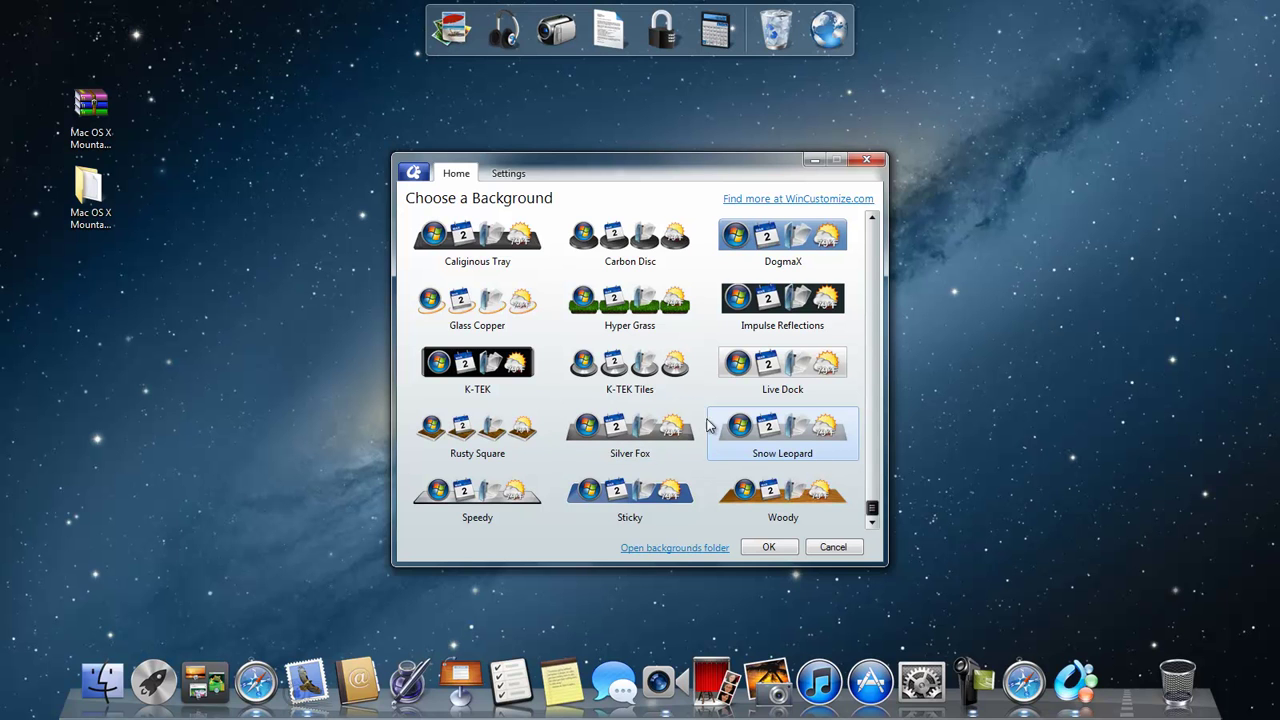
click(778, 462)
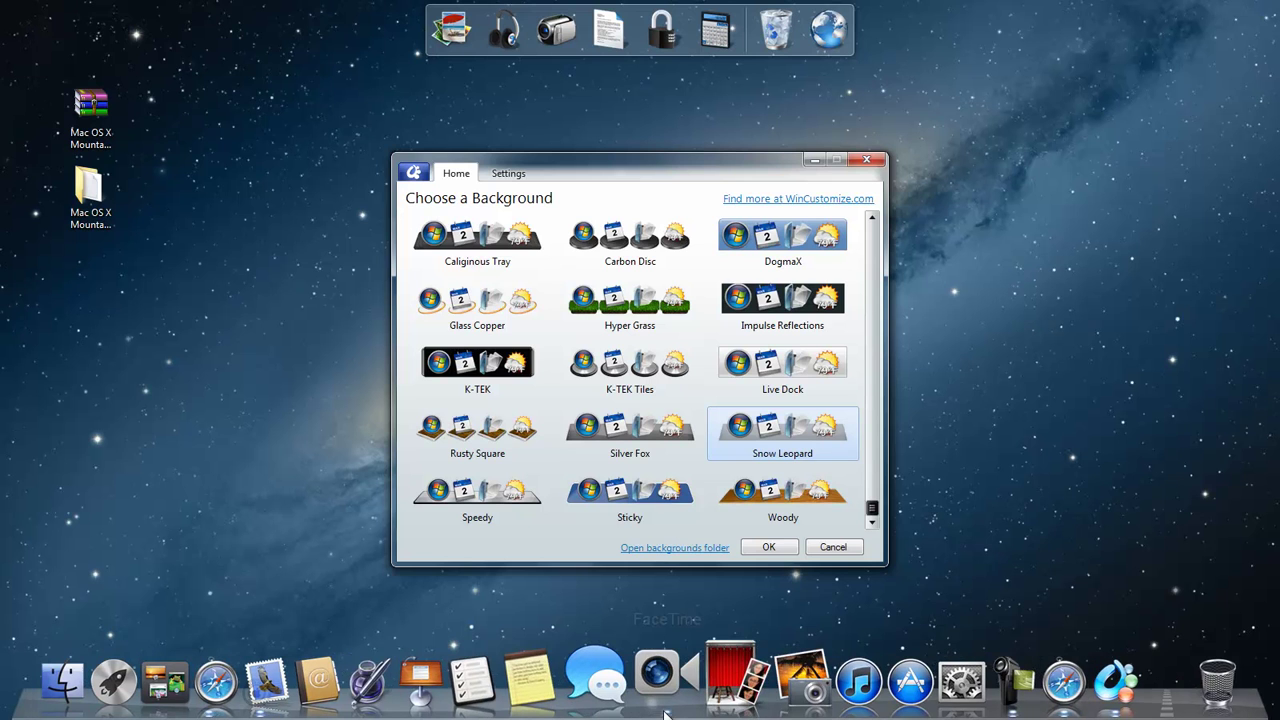
click(769, 548)
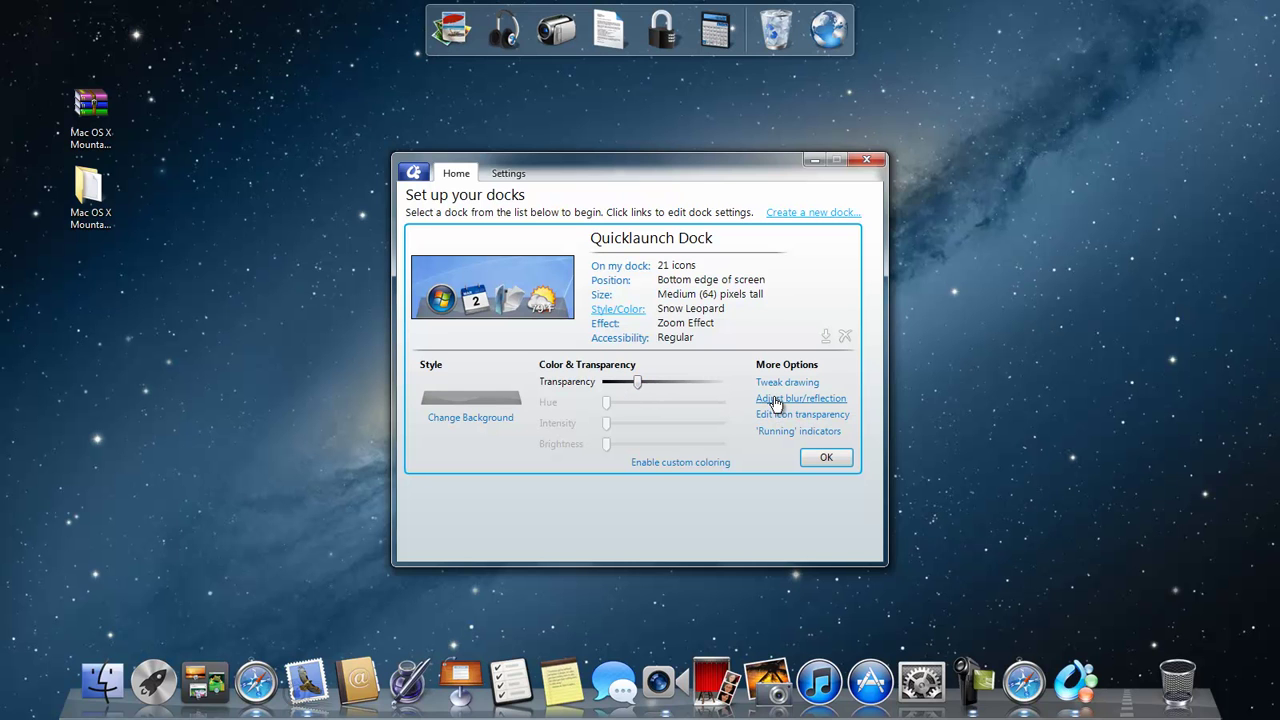
click(834, 459)
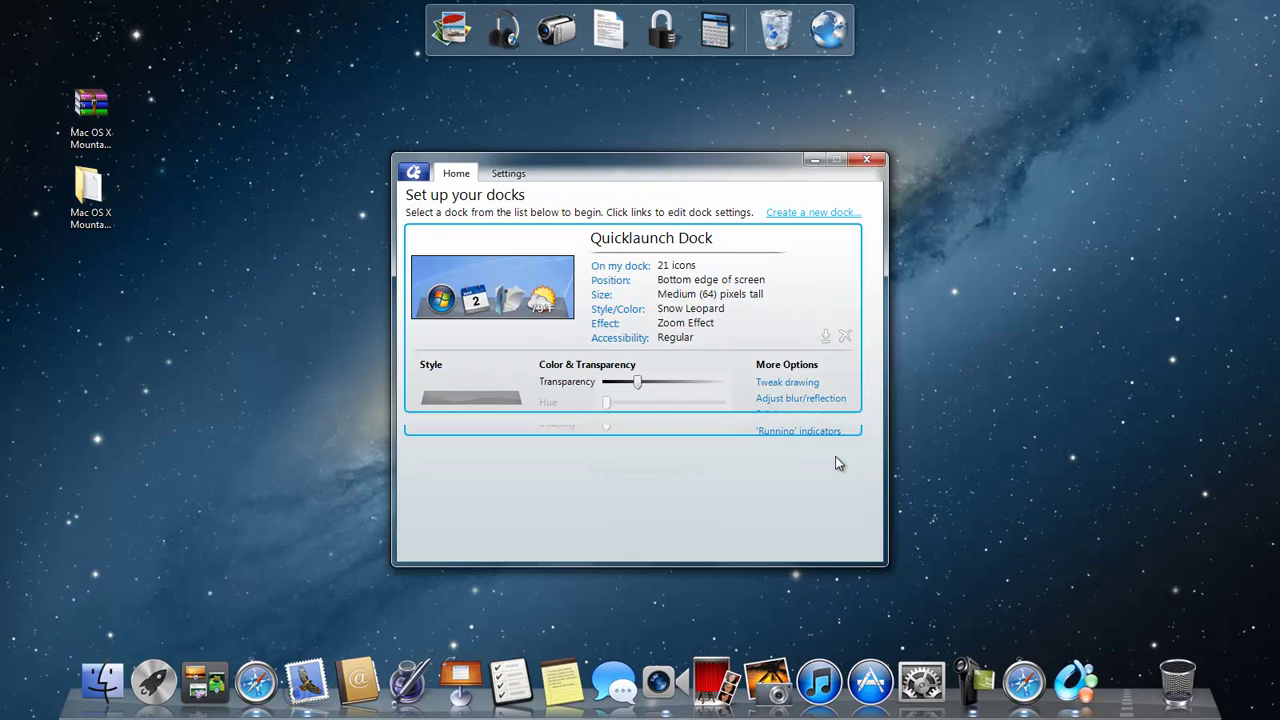
click(868, 161)
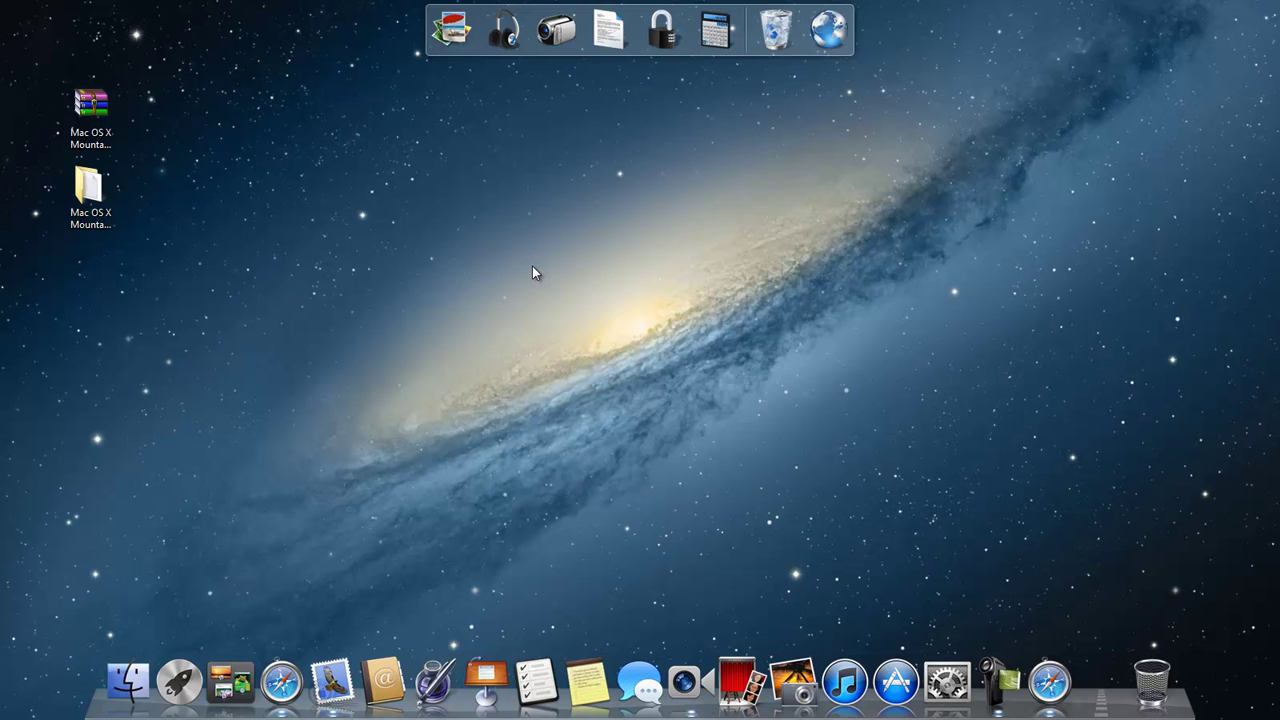
Step: Open the Instructions file from the desktop's Mac OS X Mountain Lion Files folder
double_click(93, 215)
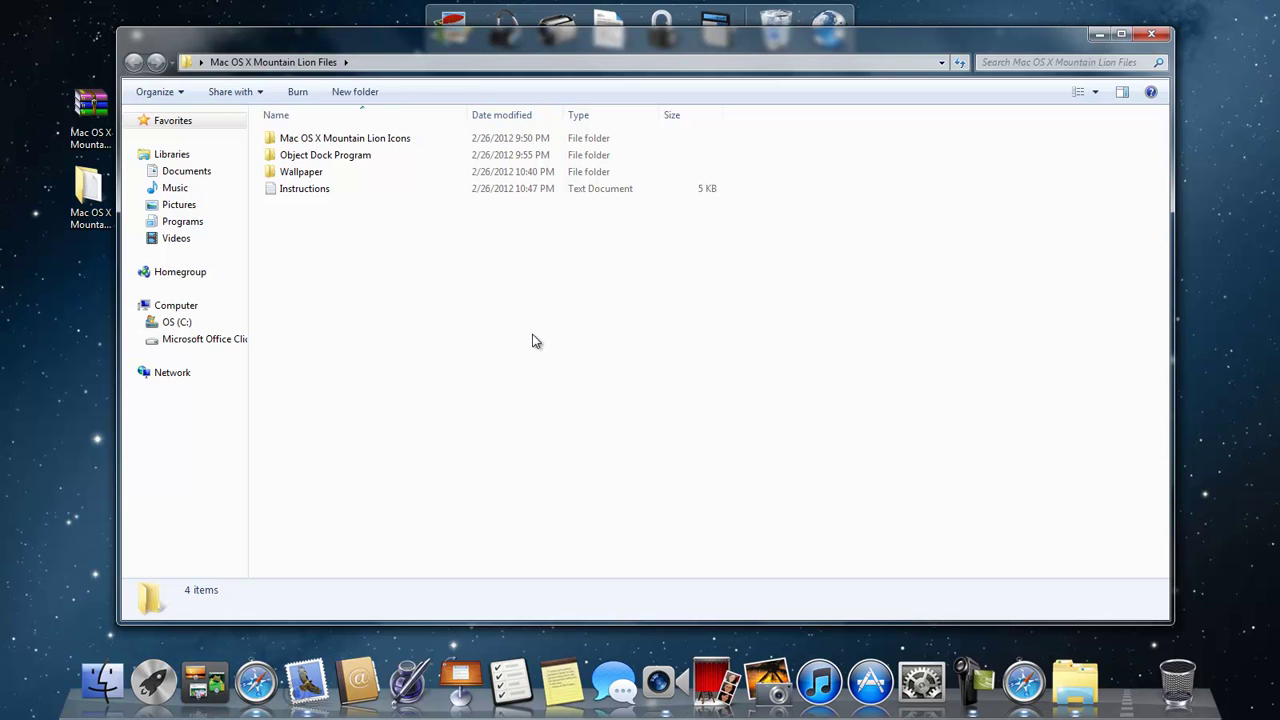
double_click(330, 188)
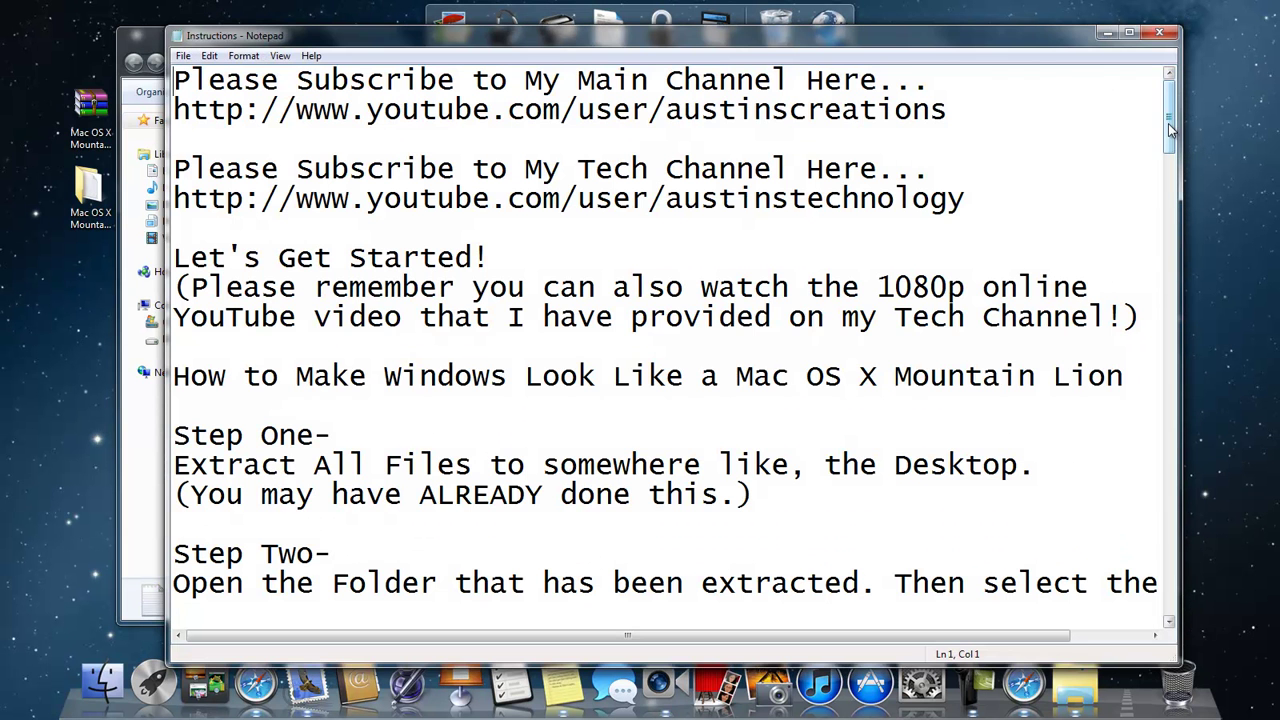
Step: Scroll Notepad to the Step Five dock shortcut list and make the window slightly lower and shorter
drag(1170, 130, 1168, 272)
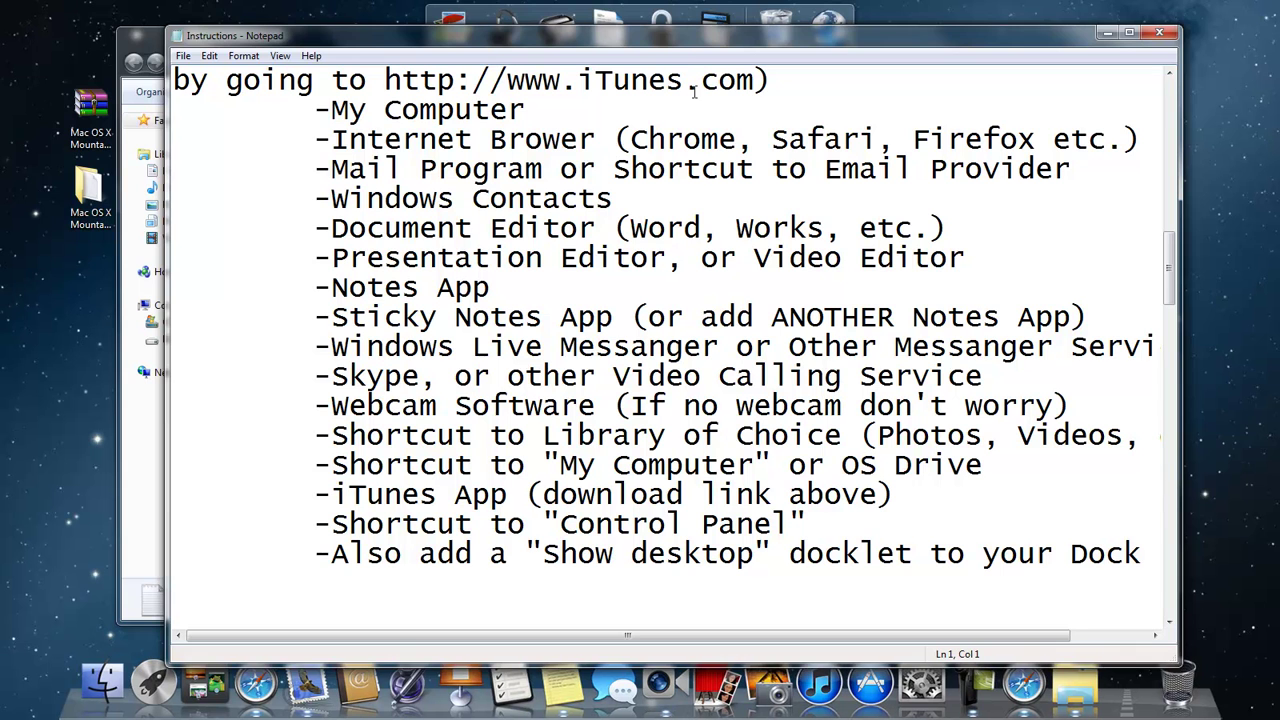
drag(690, 45, 691, 55)
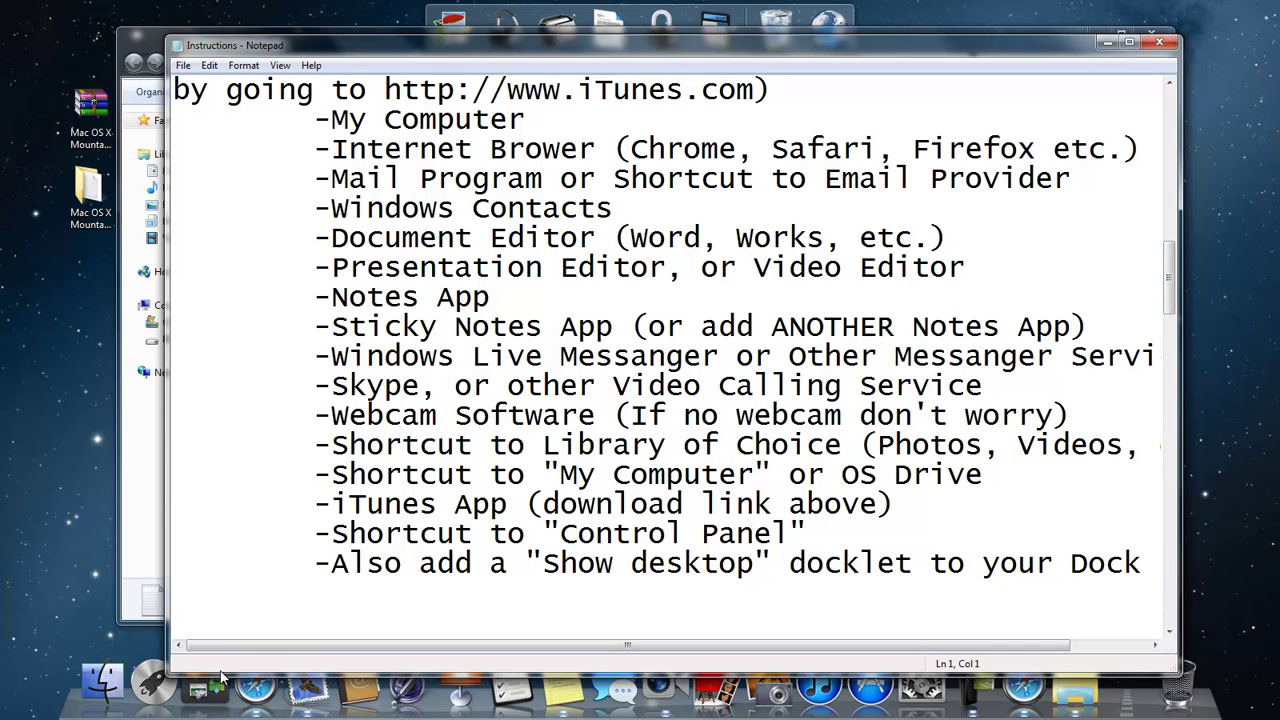
drag(220, 670, 220, 620)
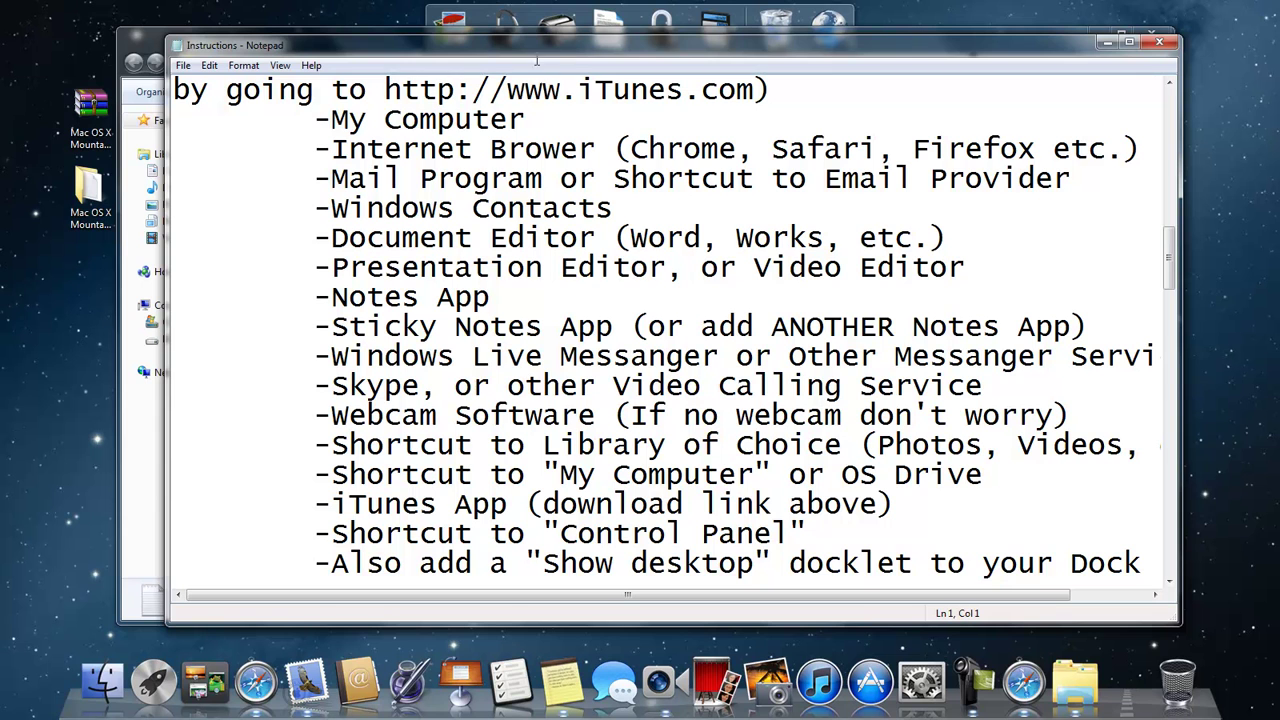
Step: Scroll Notepad slightly further through the list of dock programs
drag(1166, 270, 1172, 283)
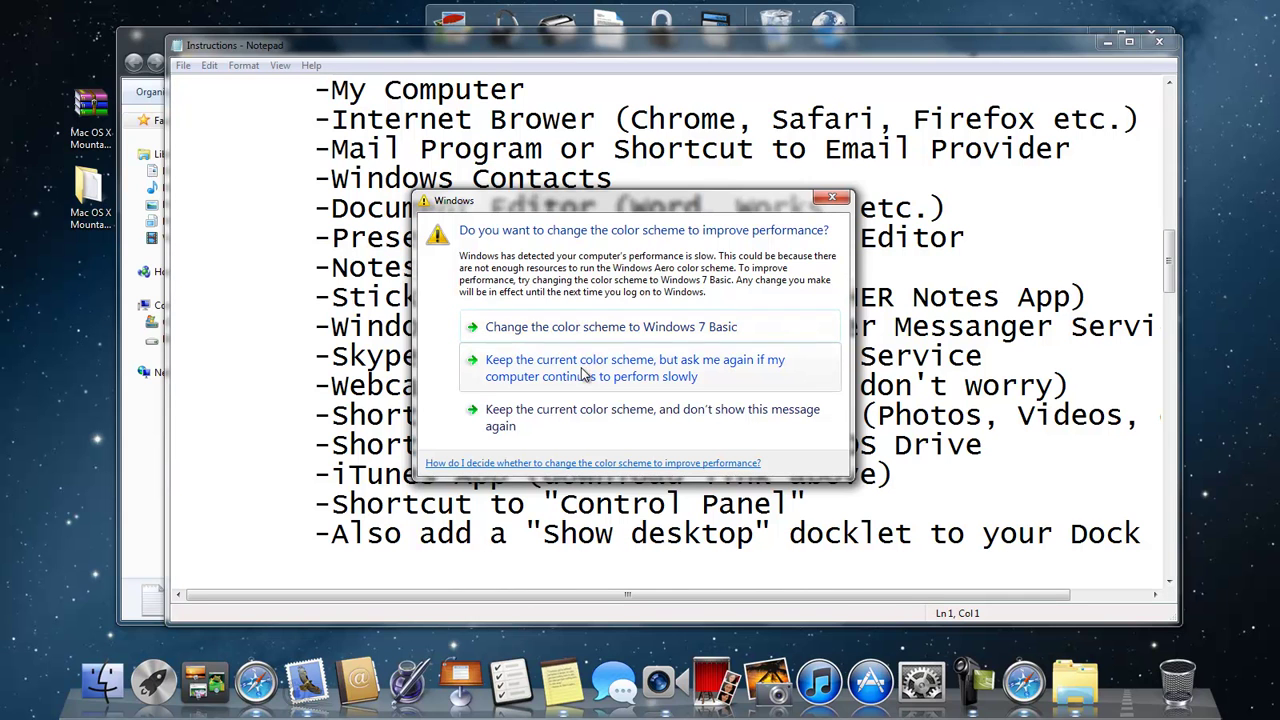
Step: Keep the current colour scheme and stop the performance message from appearing again
click(594, 418)
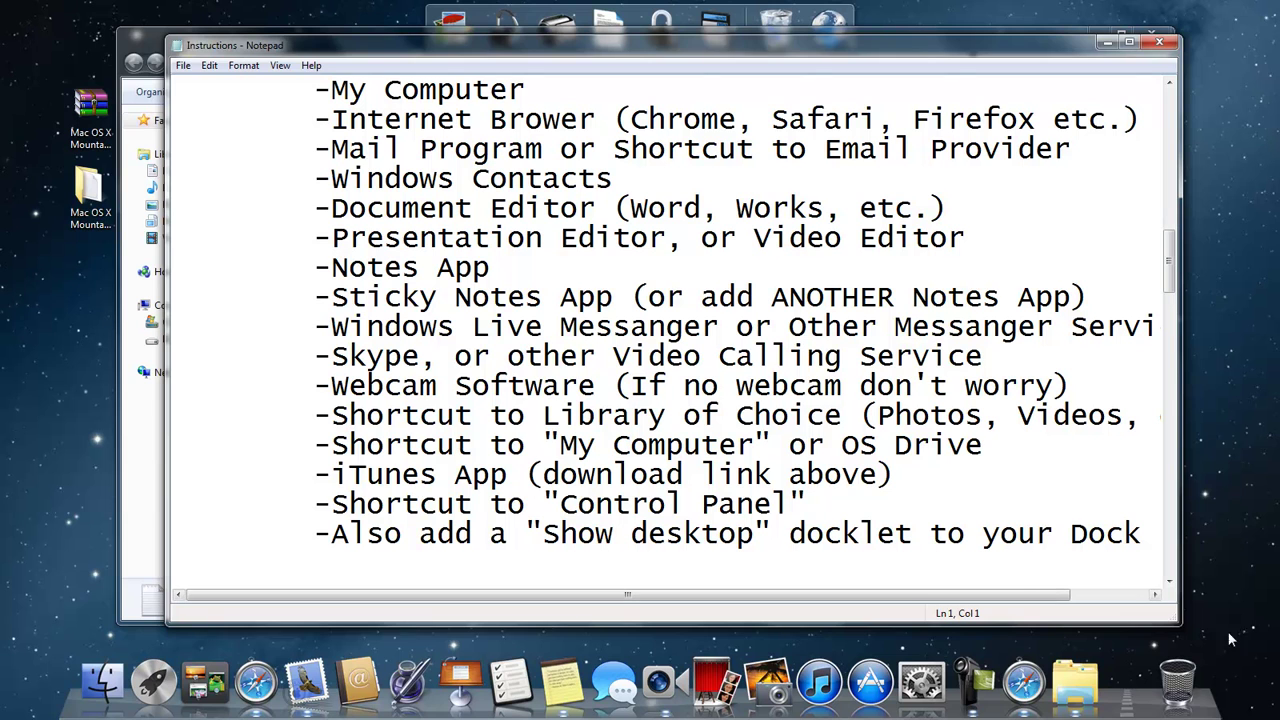
Step: Add a Show Desktop docklet through the dock's Add > Docklets menu
right_click(1218, 716)
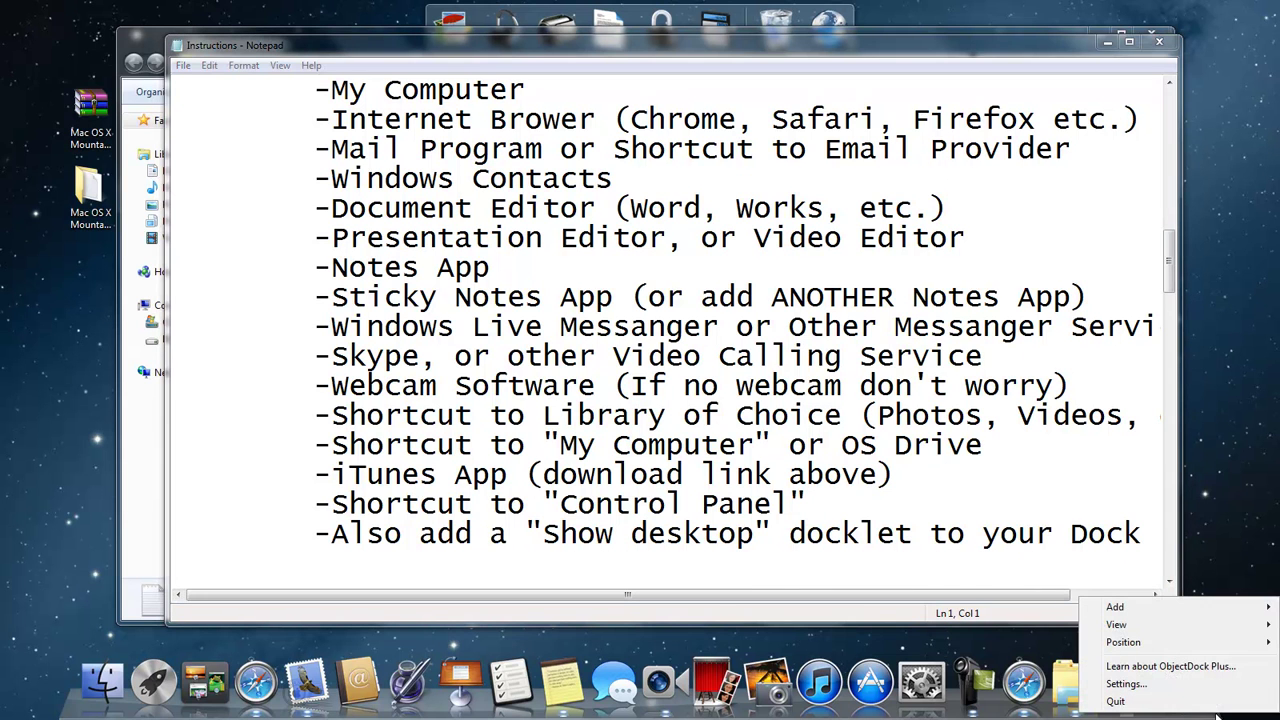
mouse_move(1120, 607)
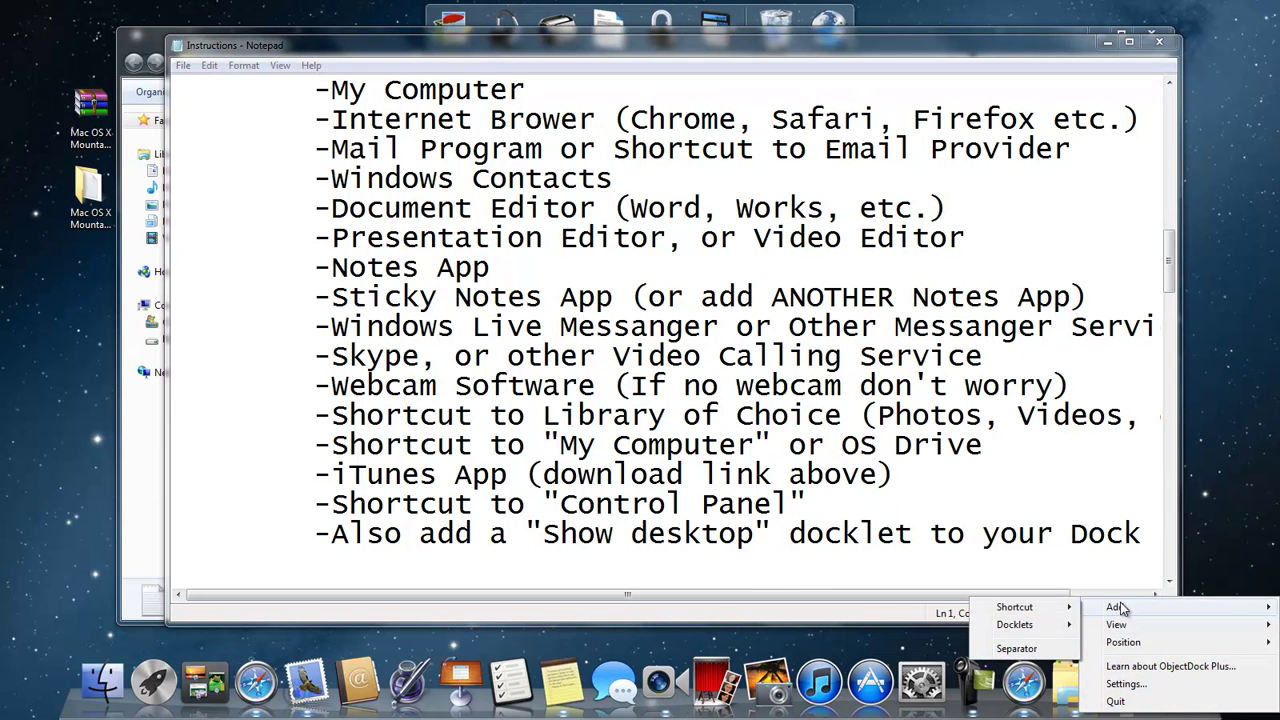
mouse_move(1030, 624)
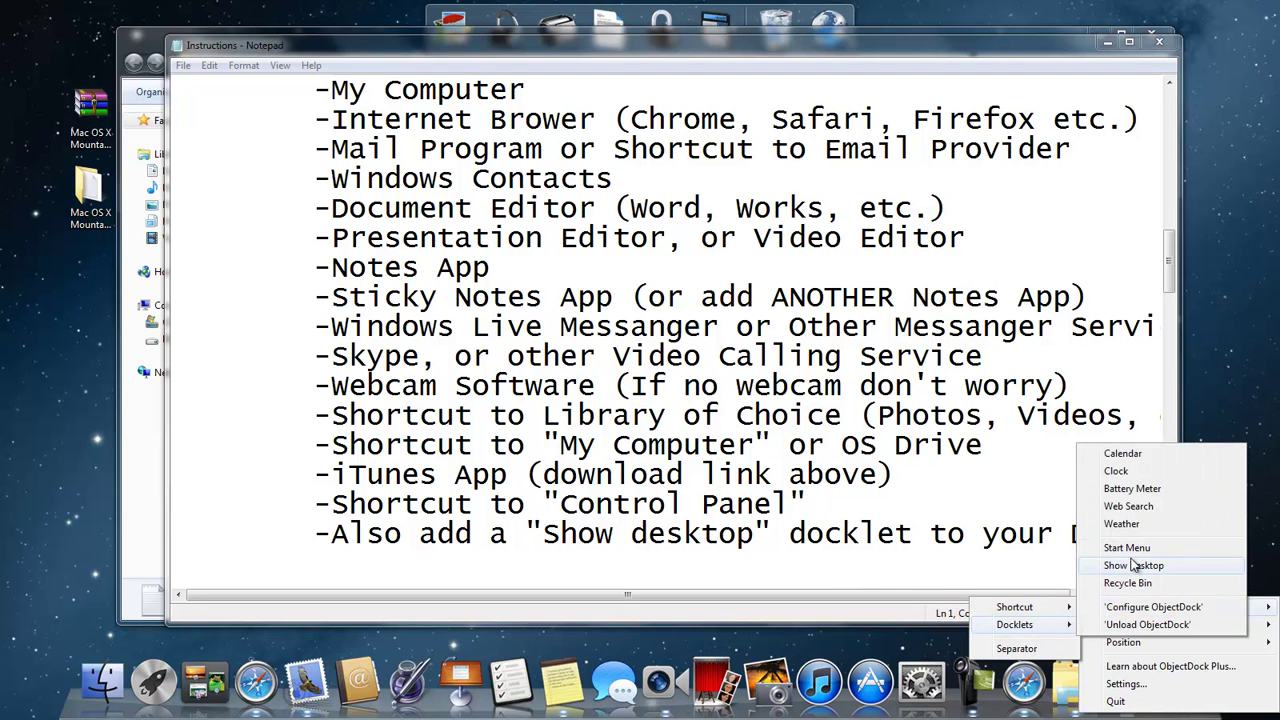
click(1270, 548)
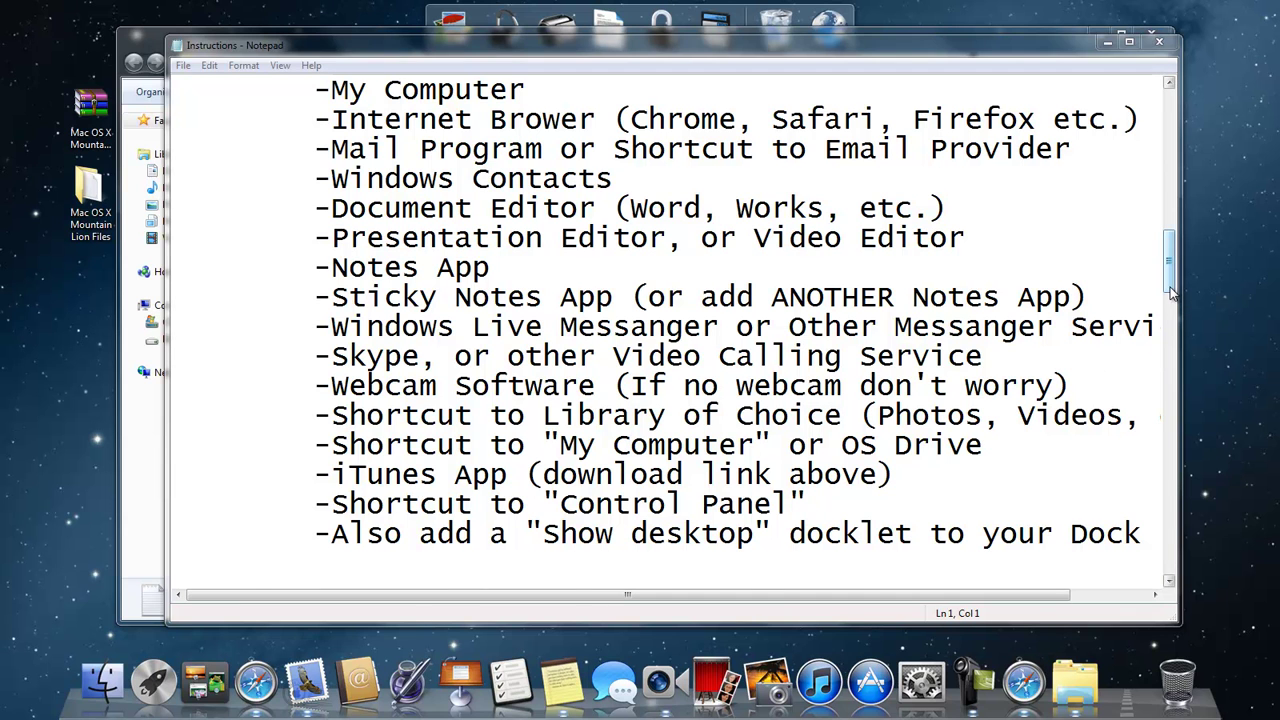
Step: Scroll further down the instructions' list of dock programs
drag(1172, 291, 1172, 330)
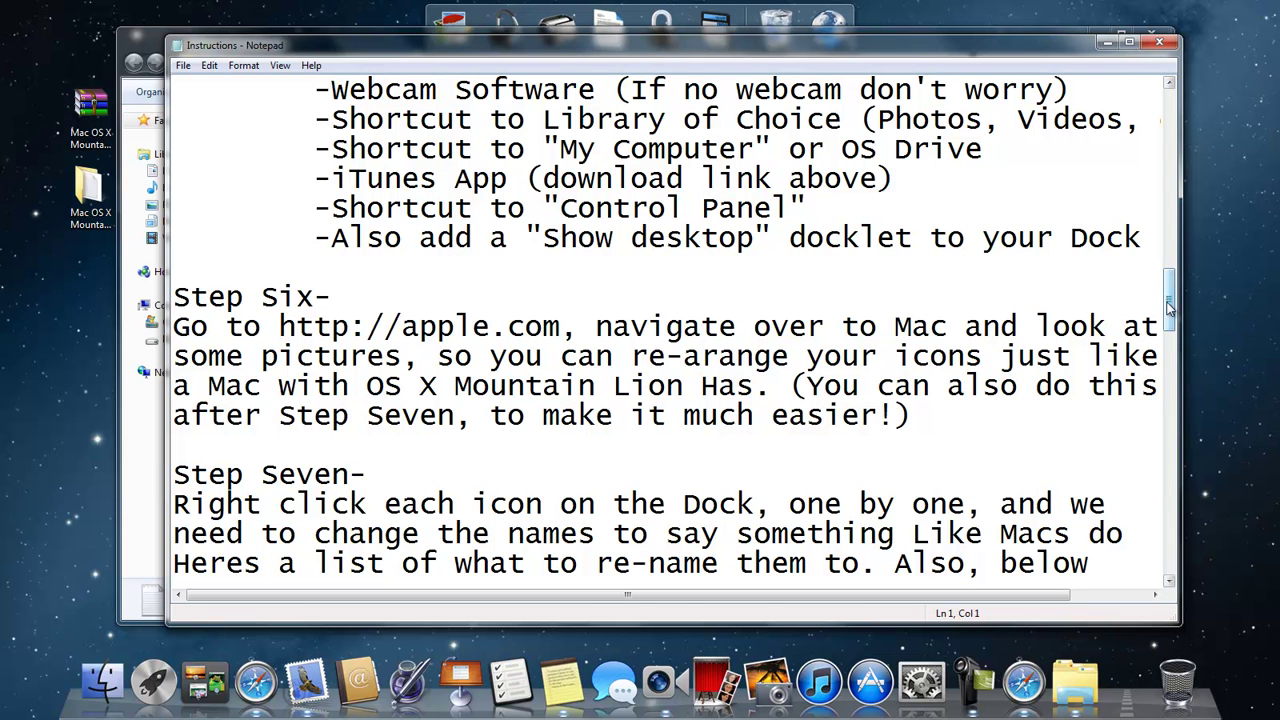
drag(1170, 305, 1174, 369)
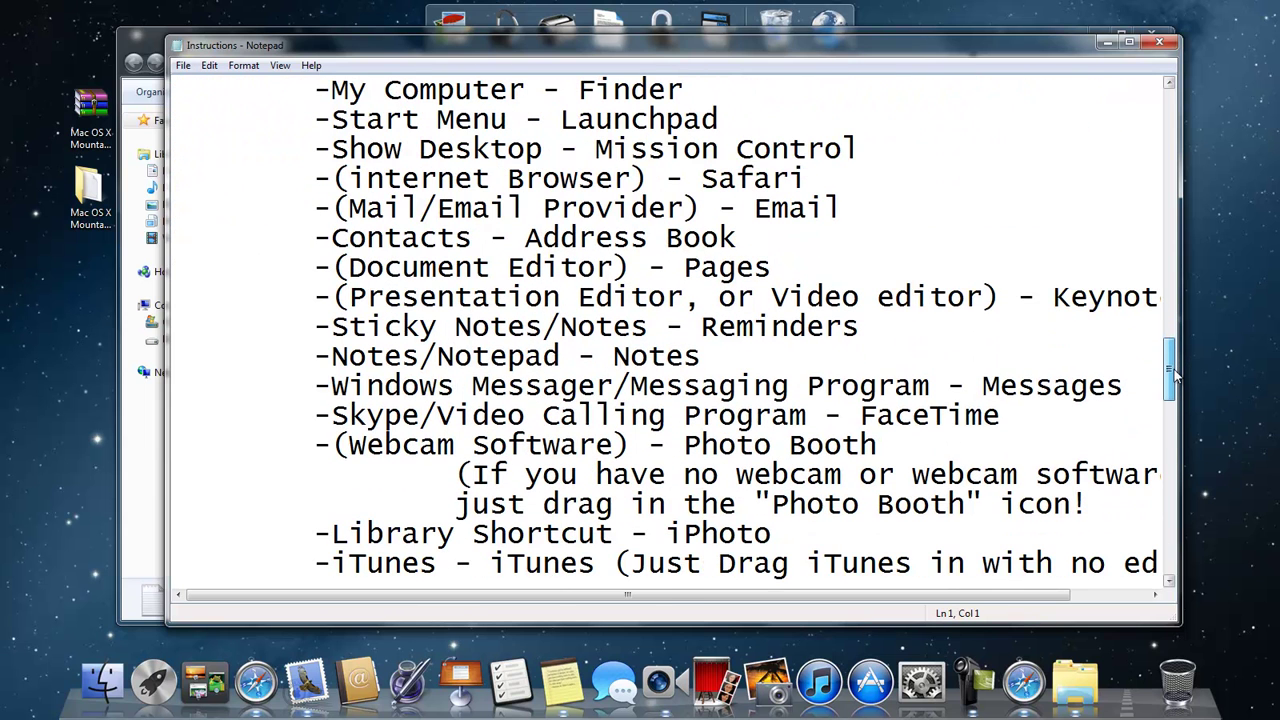
mouse_move(1174, 369)
mouse_down()
mouse_move(1172, 349)
mouse_move(1169, 400)
mouse_move(1168, 339)
mouse_move(1163, 372)
mouse_up()
drag(1163, 372, 1163, 372)
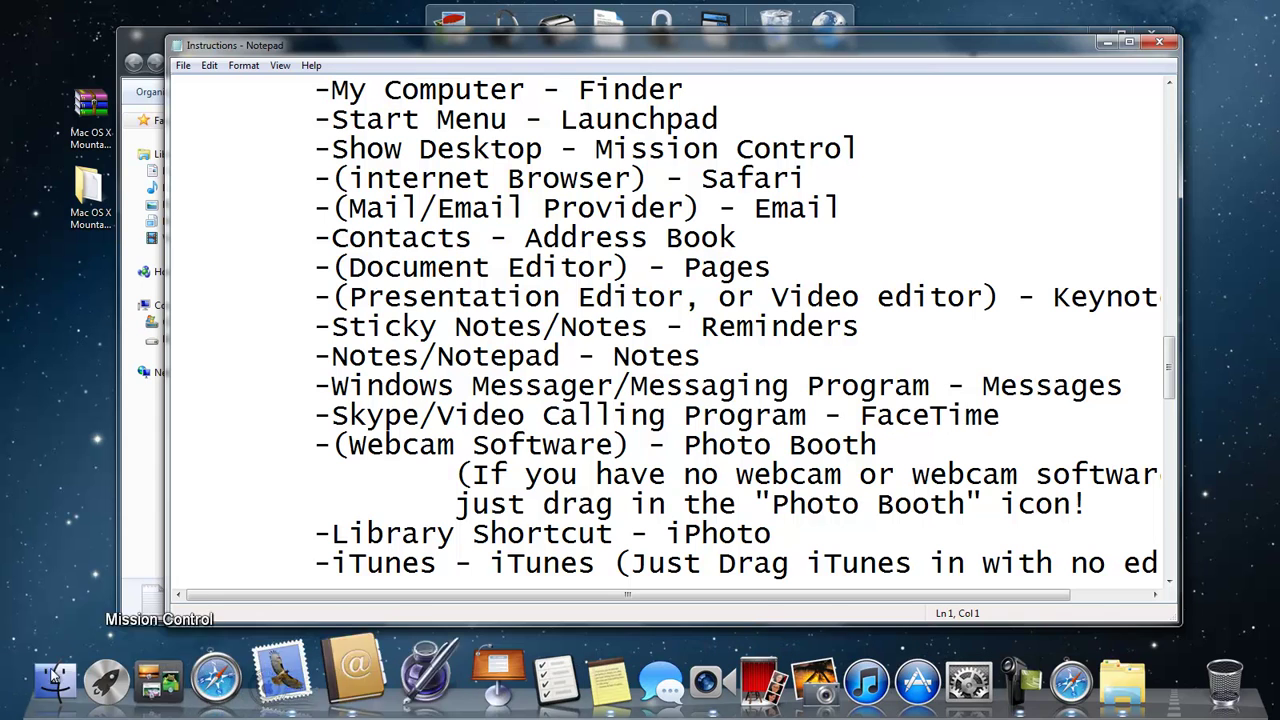
Step: Check the Finder dock item's options, then read down to the Recycle Bin and Step Eight lines
click(80, 683)
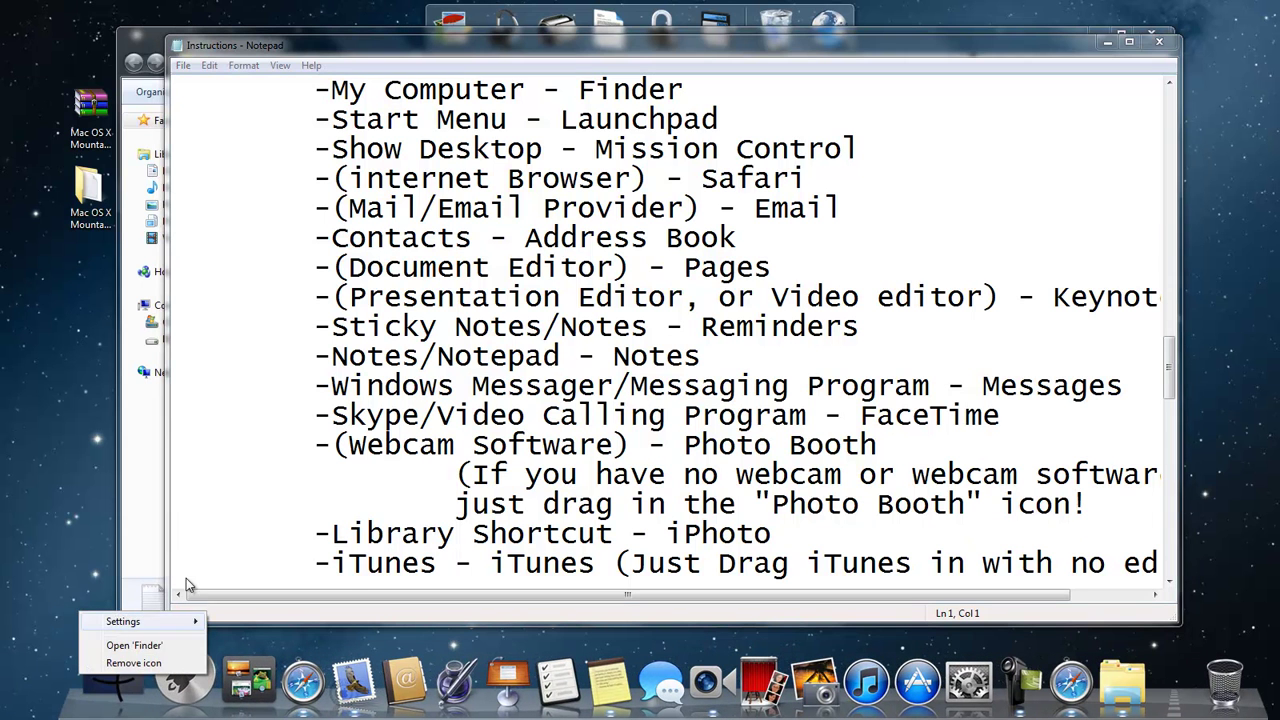
click(226, 487)
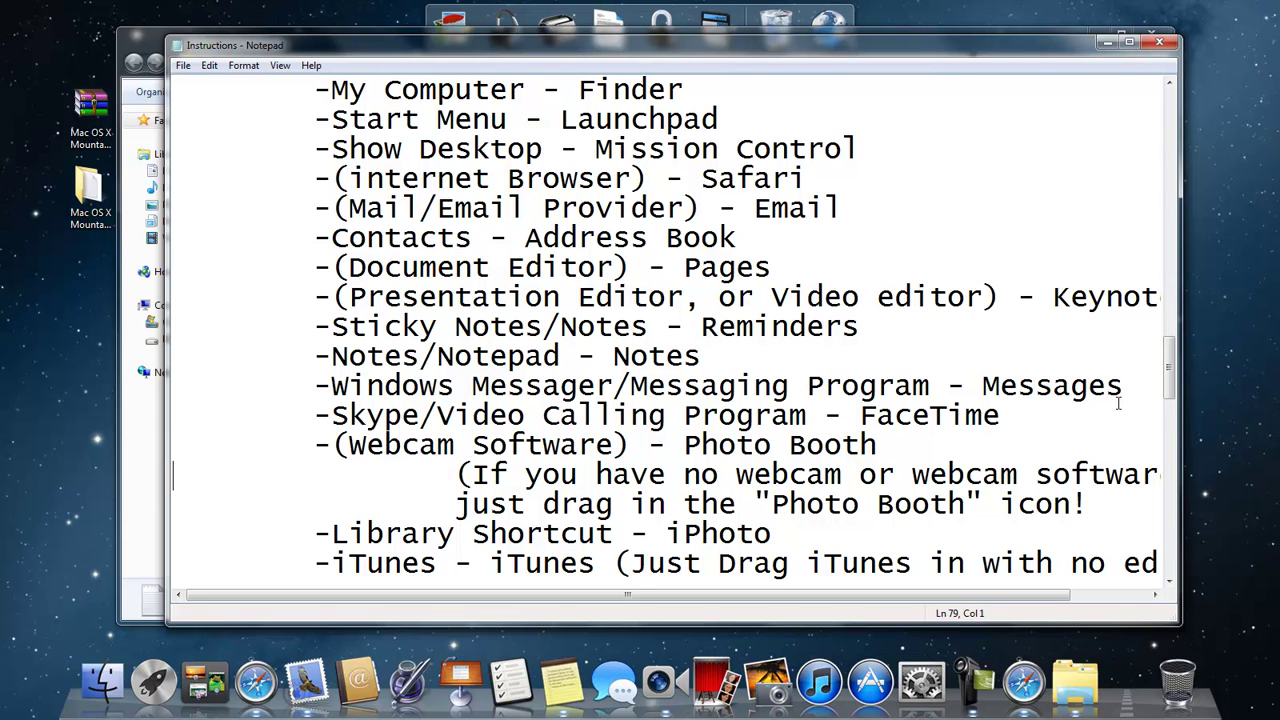
scroll(1178, 393, down, 1)
scroll(1178, 393, down, 3)
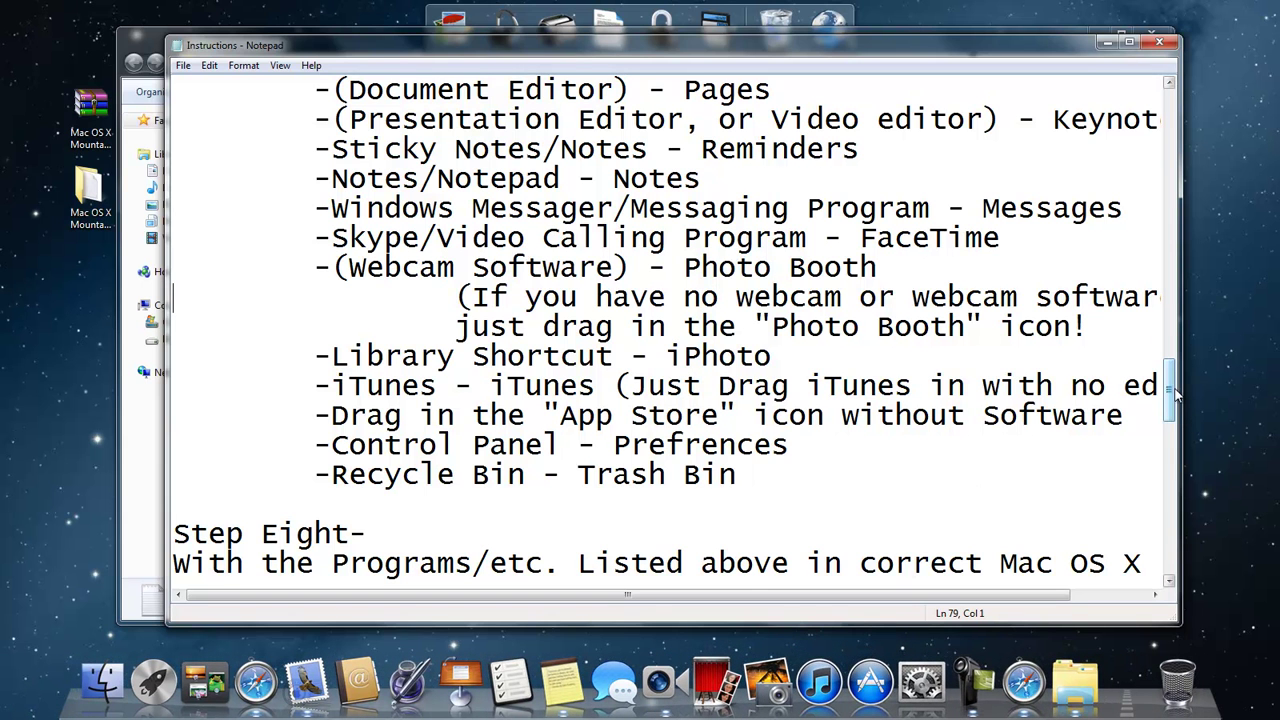
Step: Read through to Step Nine, return to the top, and close the Instructions document
drag(1174, 395, 1174, 388)
drag(1169, 402, 1172, 452)
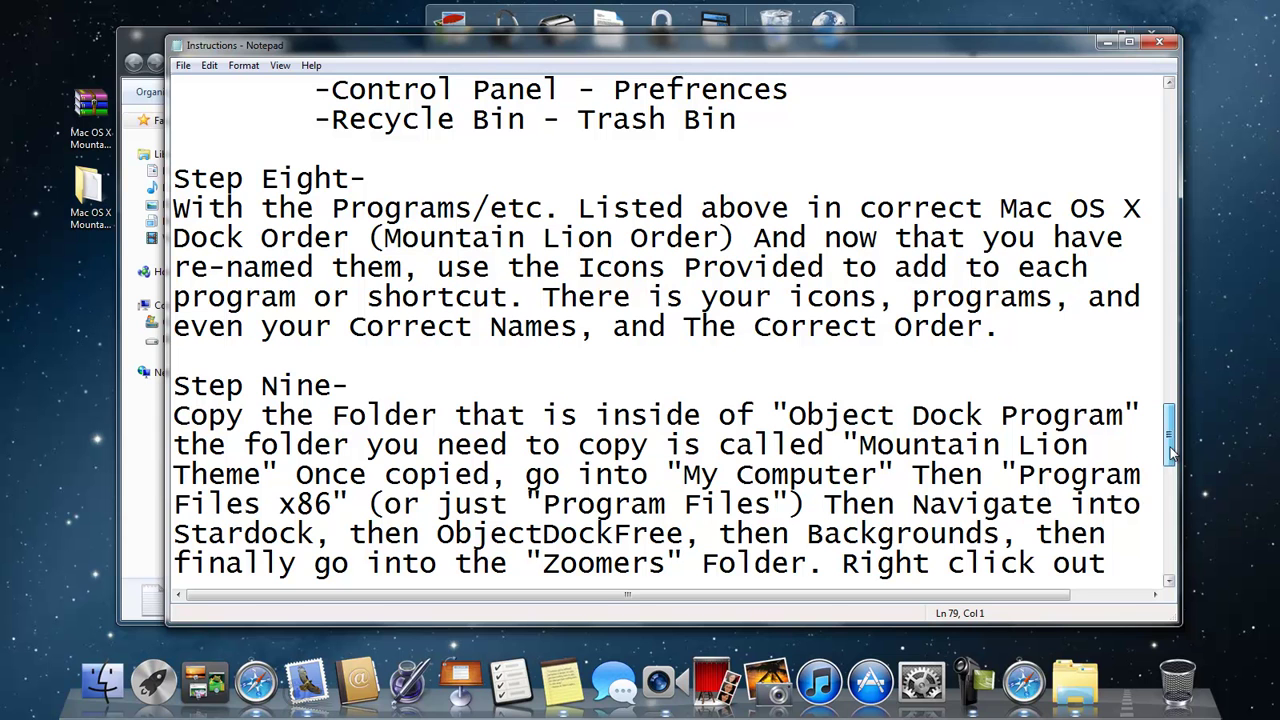
drag(1172, 452, 1190, 104)
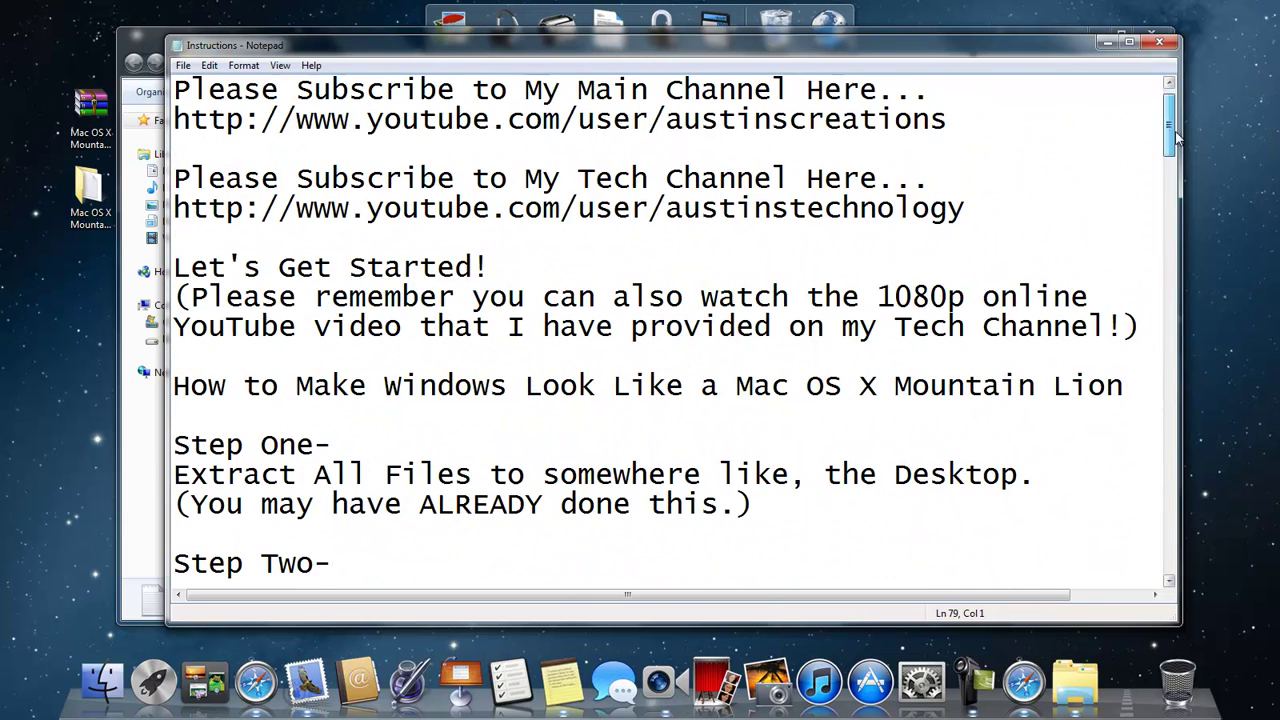
click(1159, 42)
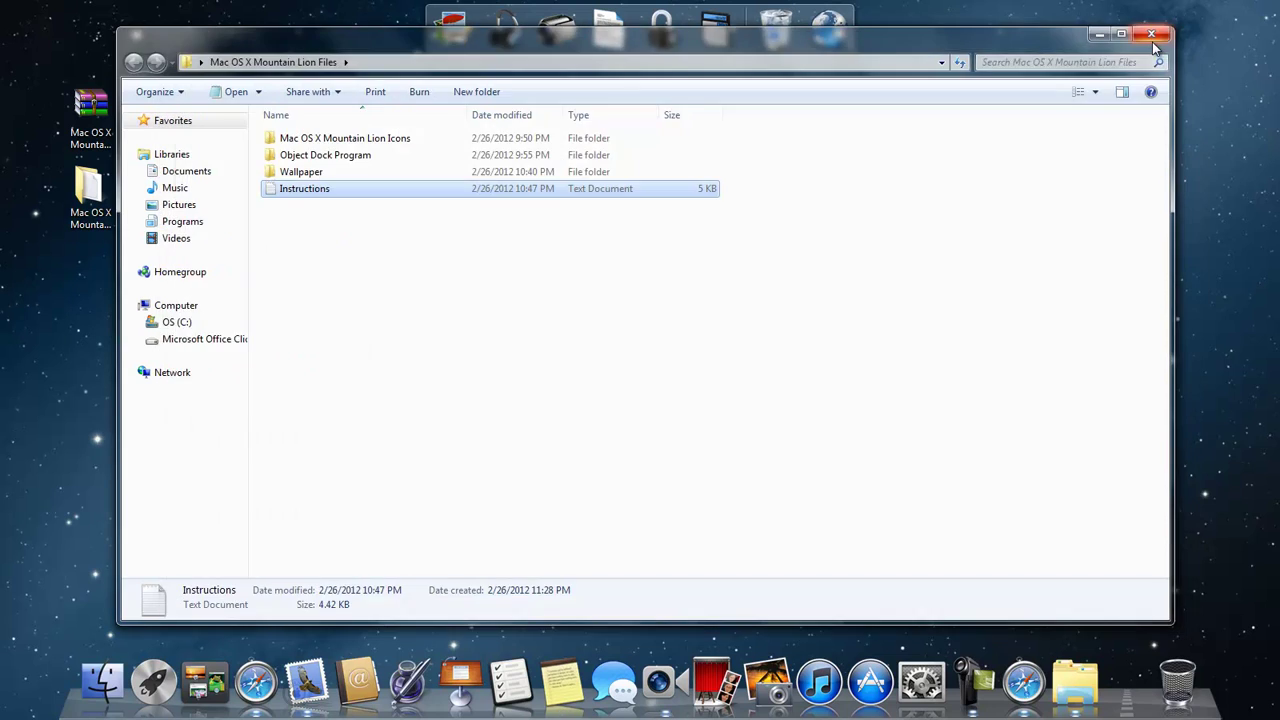
Step: Open the Mac OS X Mountain Lion Icons folder and select the Address Book icon image
click(635, 251)
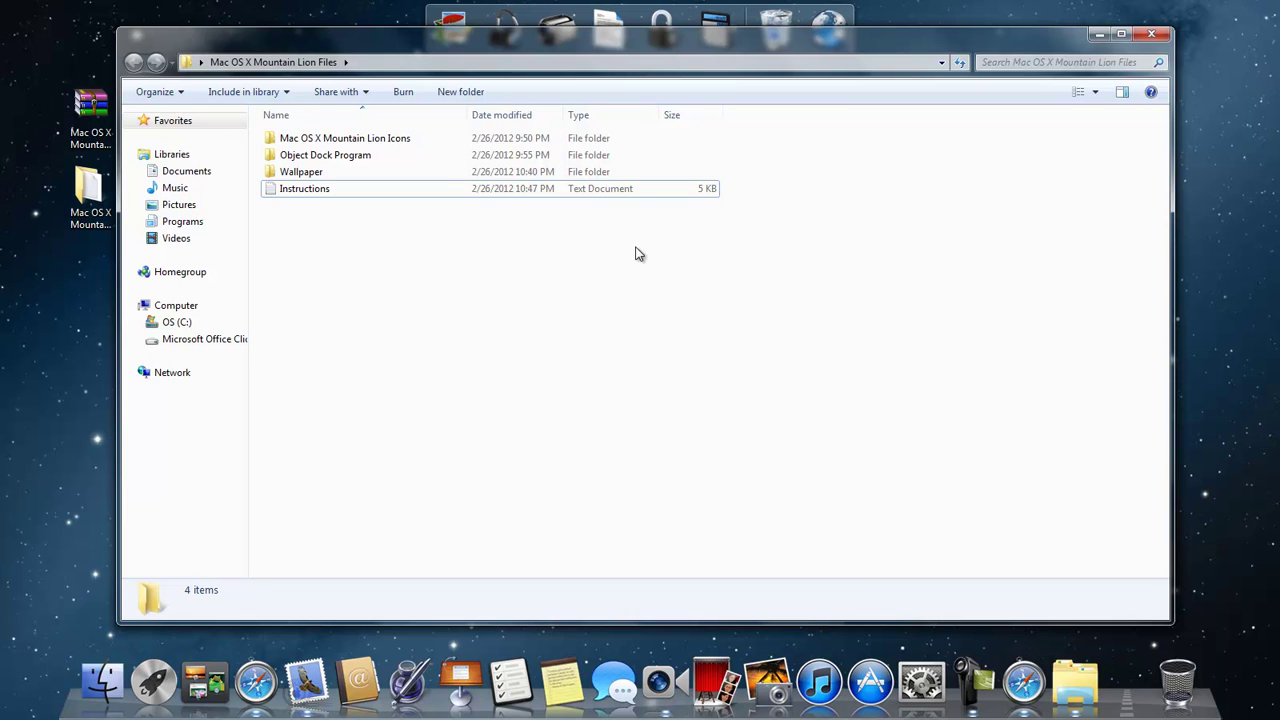
double_click(352, 145)
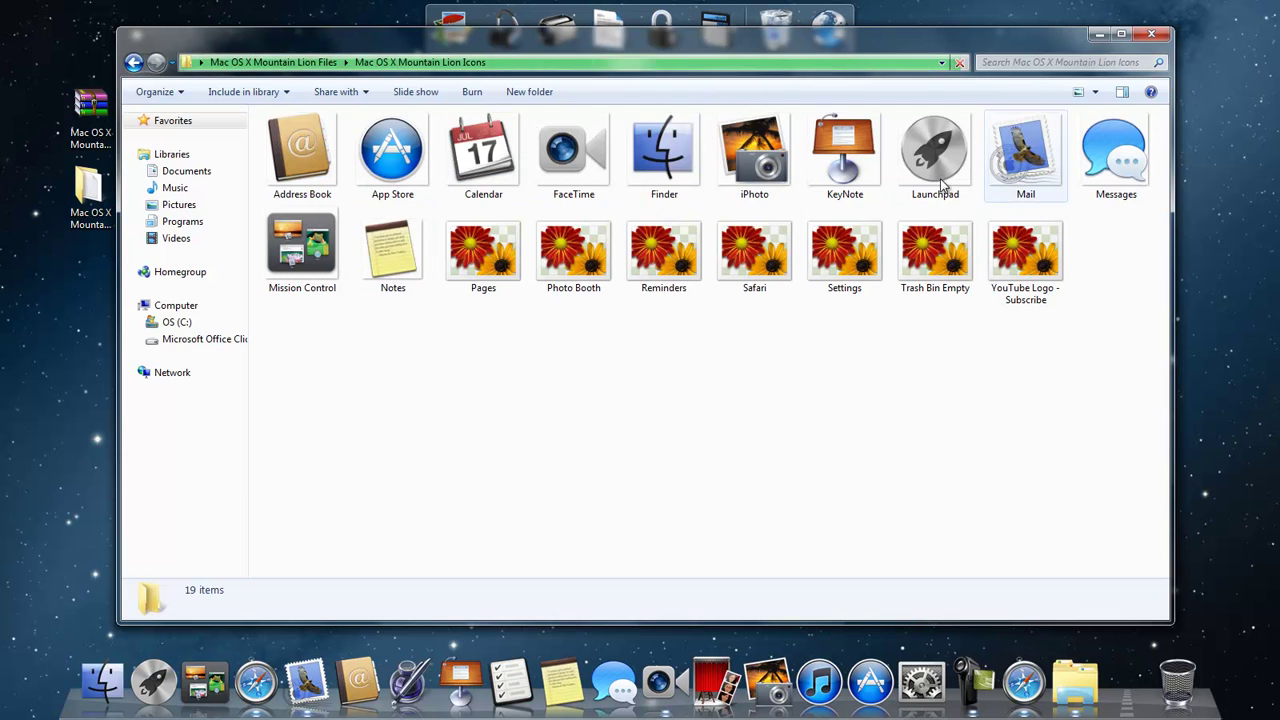
click(280, 155)
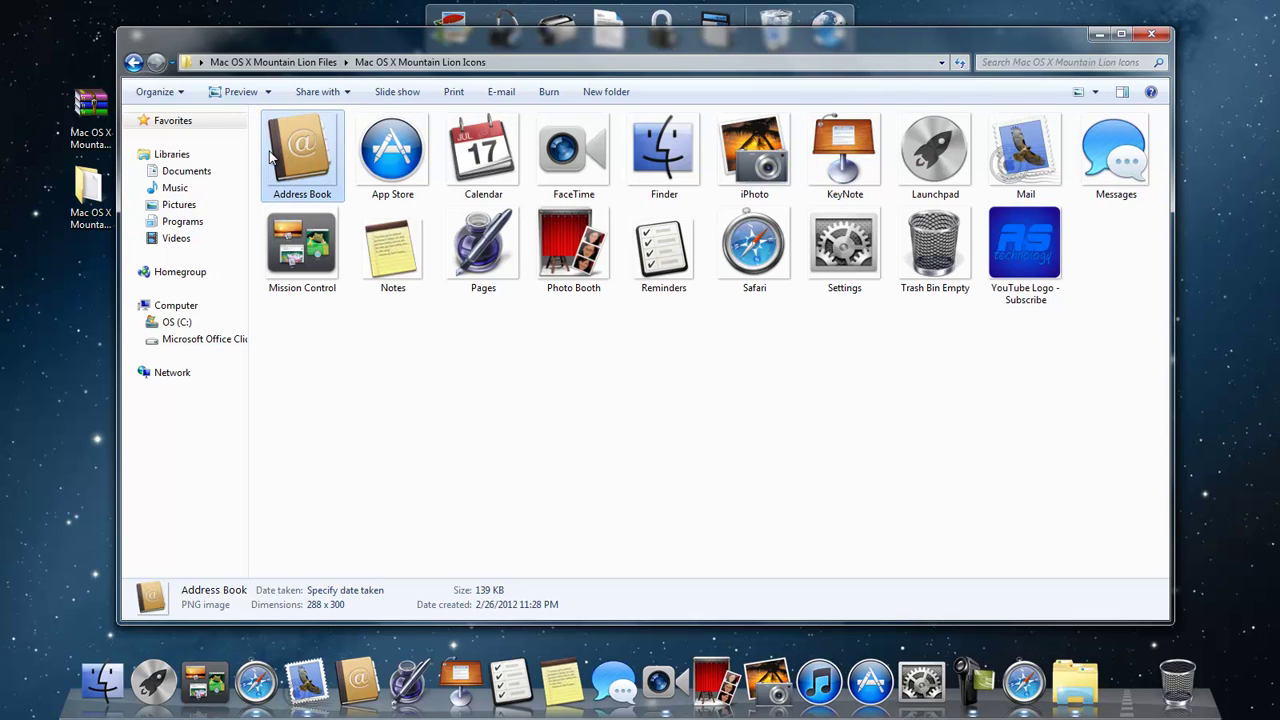
double_click(276, 152)
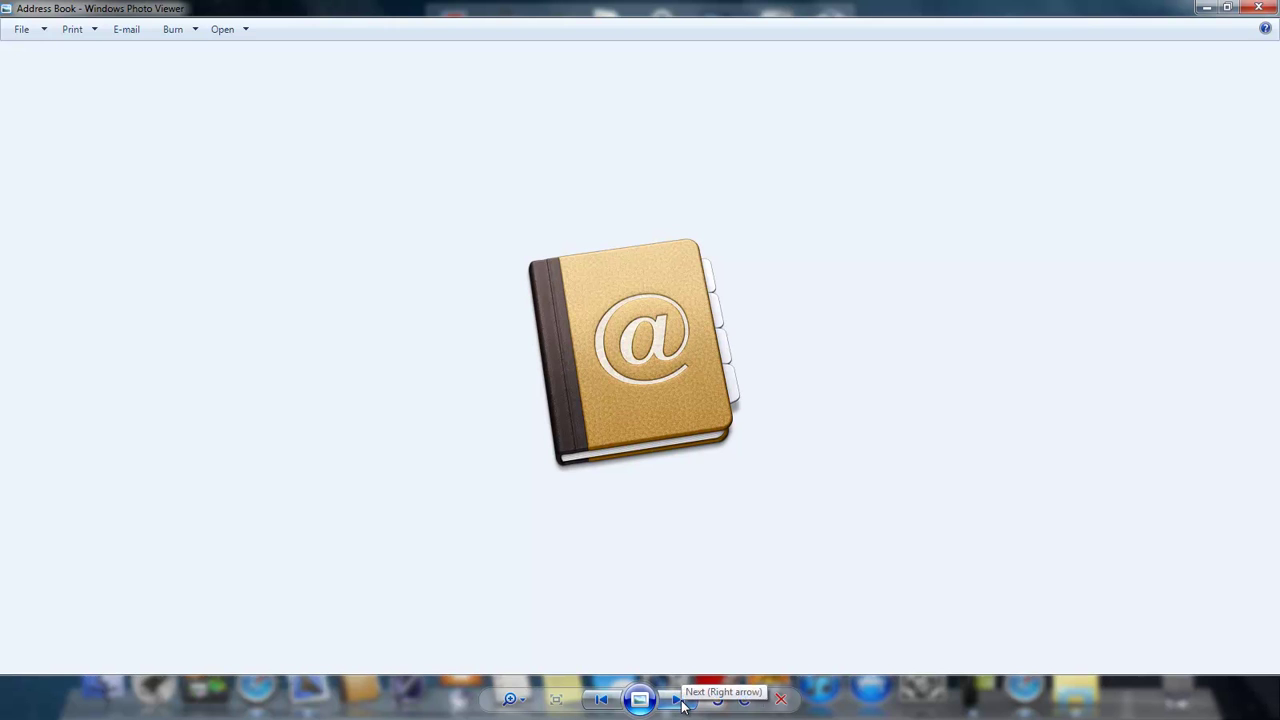
click(680, 700)
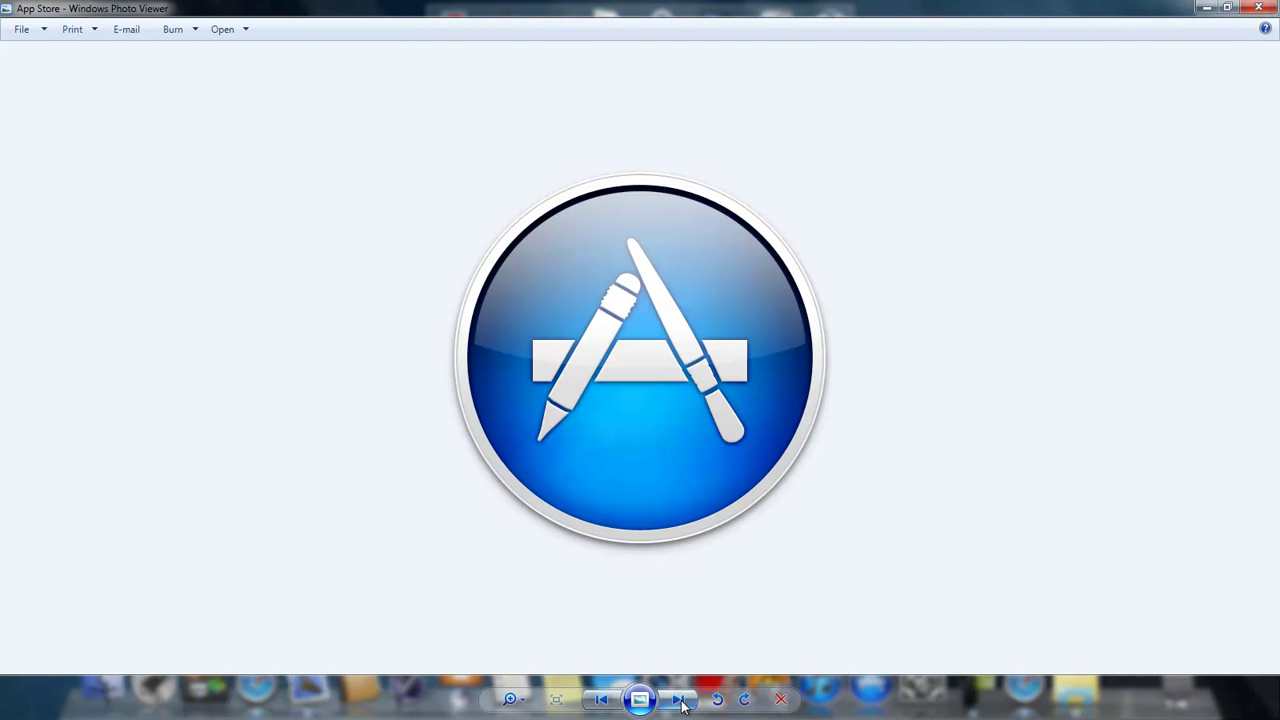
click(680, 700)
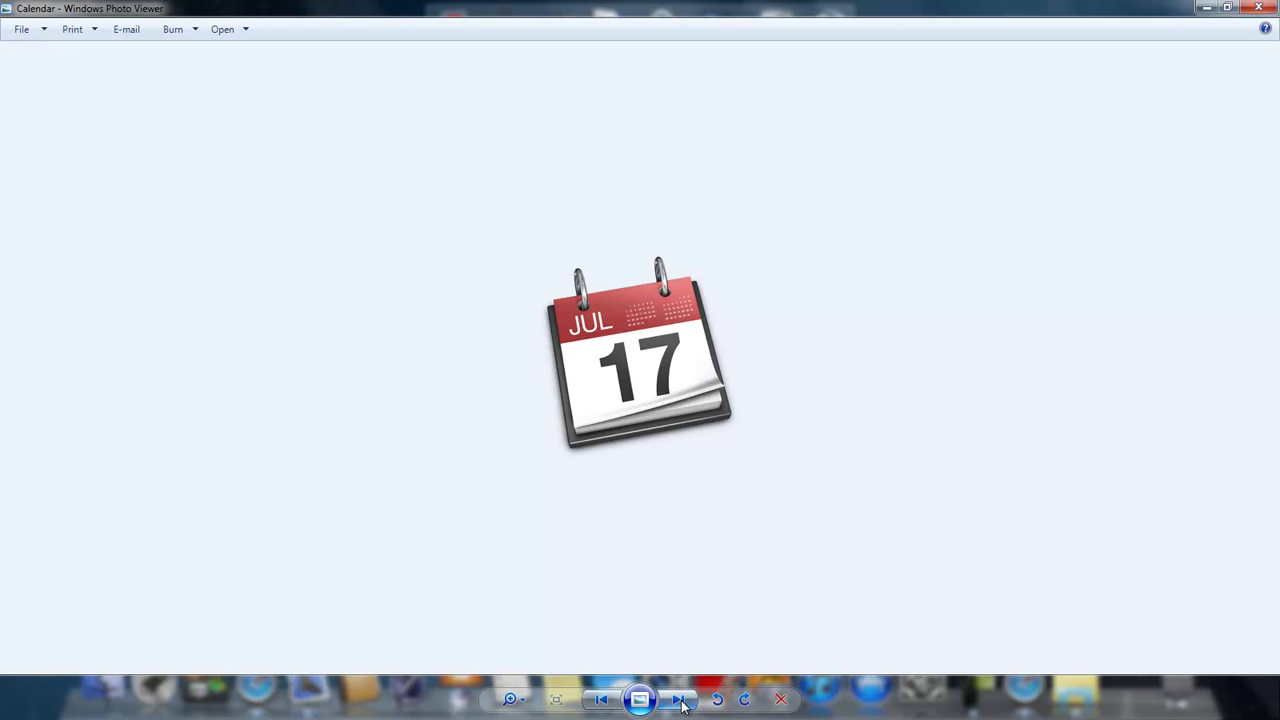
click(680, 700)
click(680, 700)
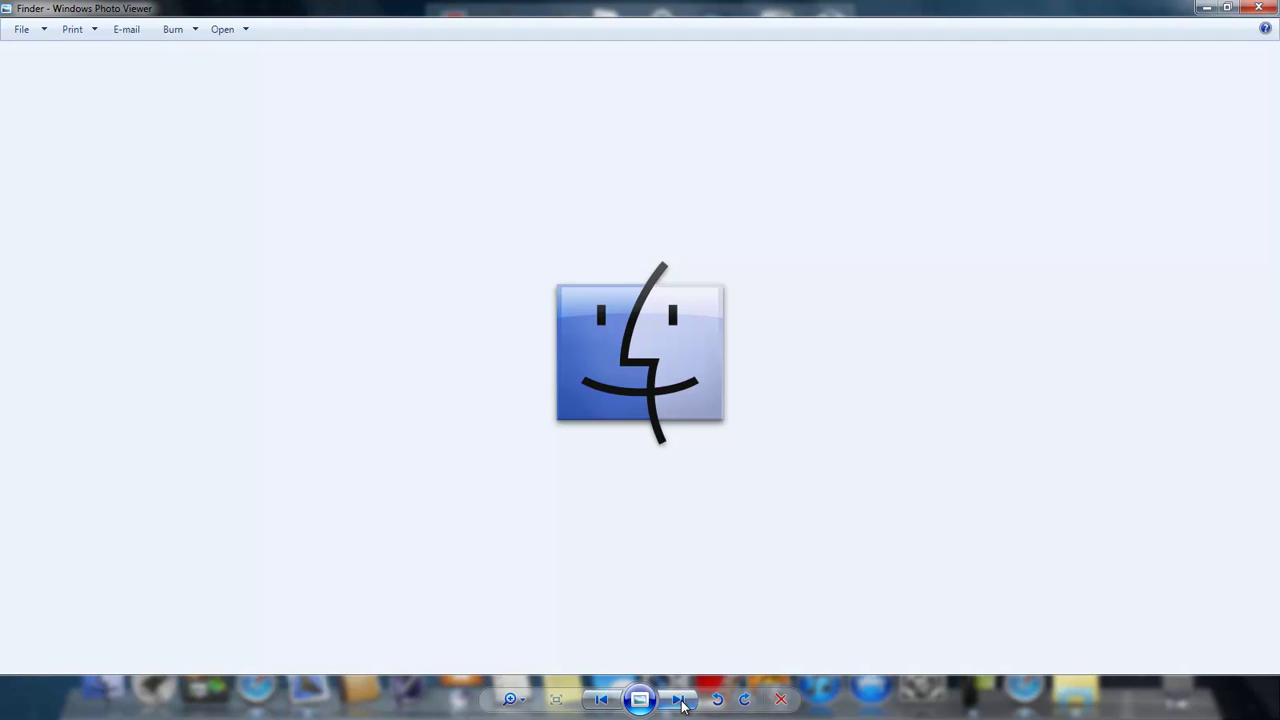
click(680, 700)
click(680, 700)
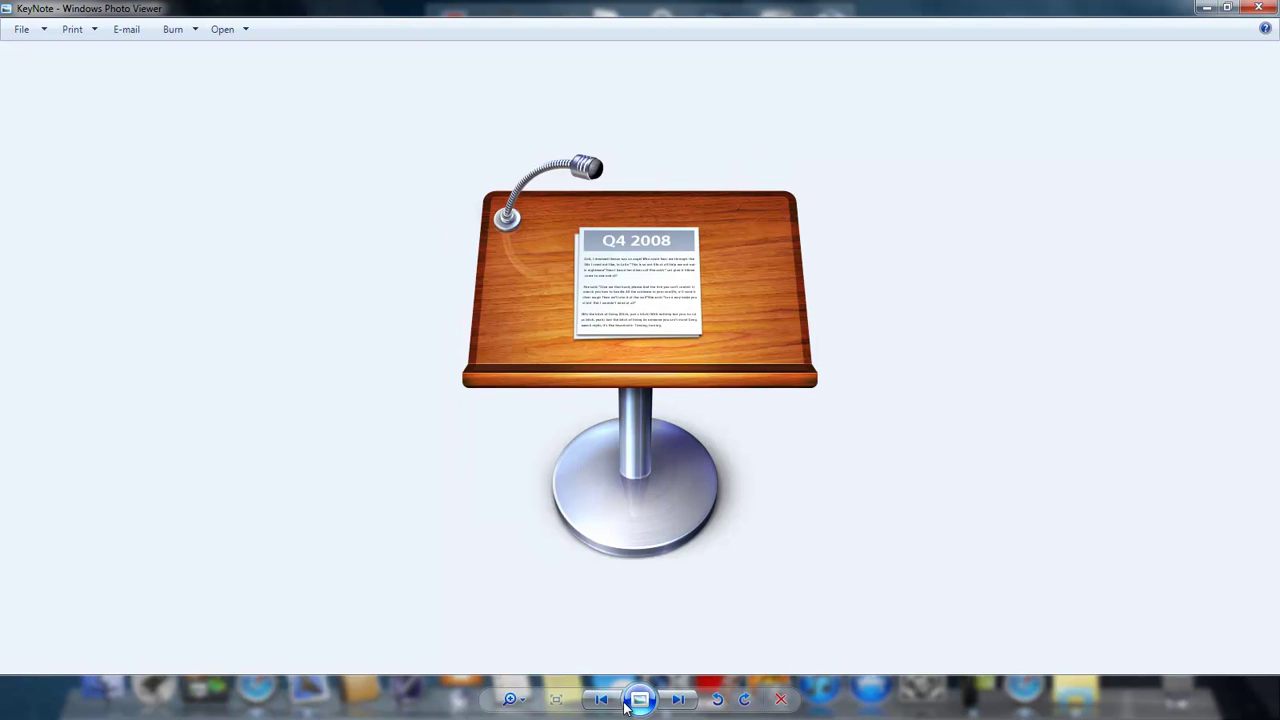
click(675, 701)
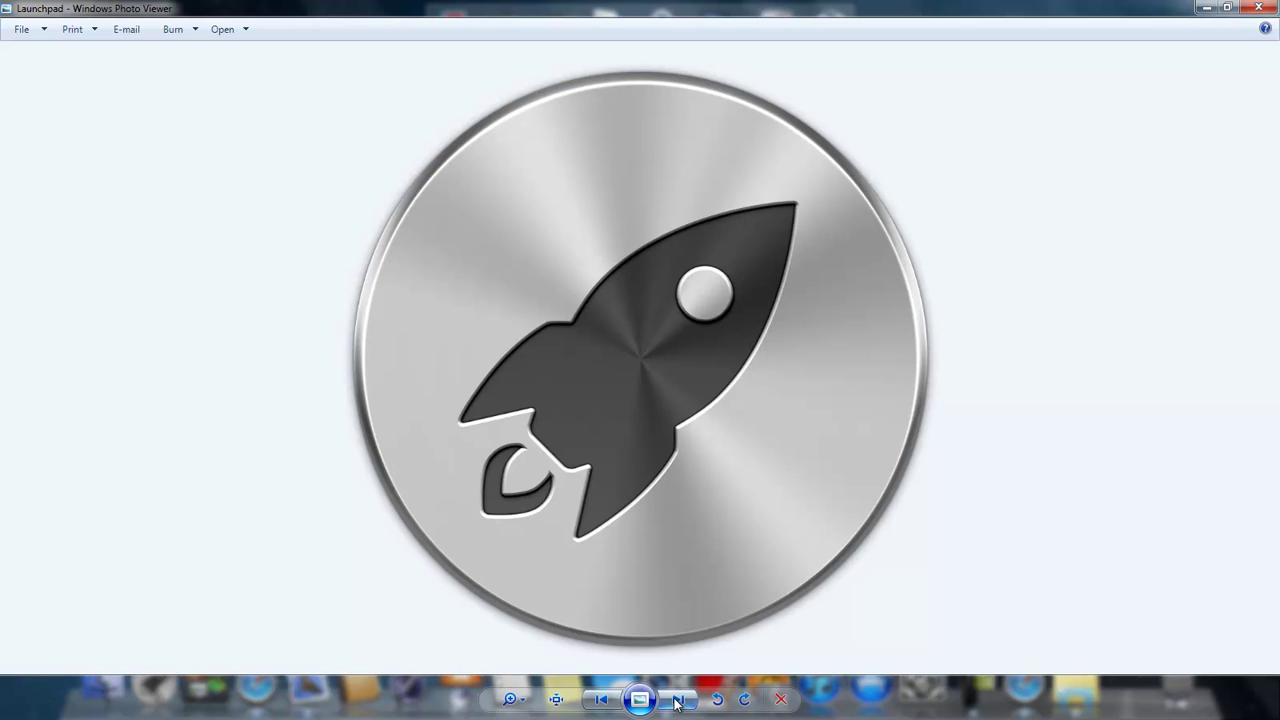
click(676, 701)
click(676, 701)
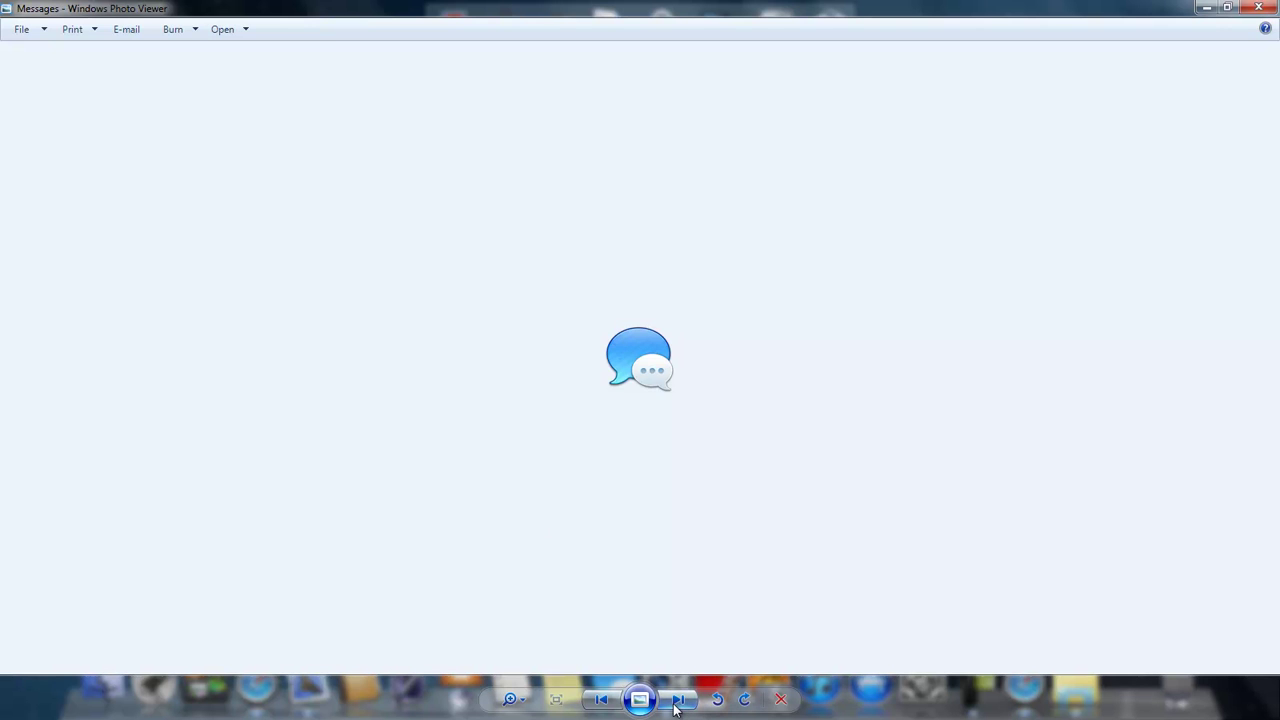
click(678, 700)
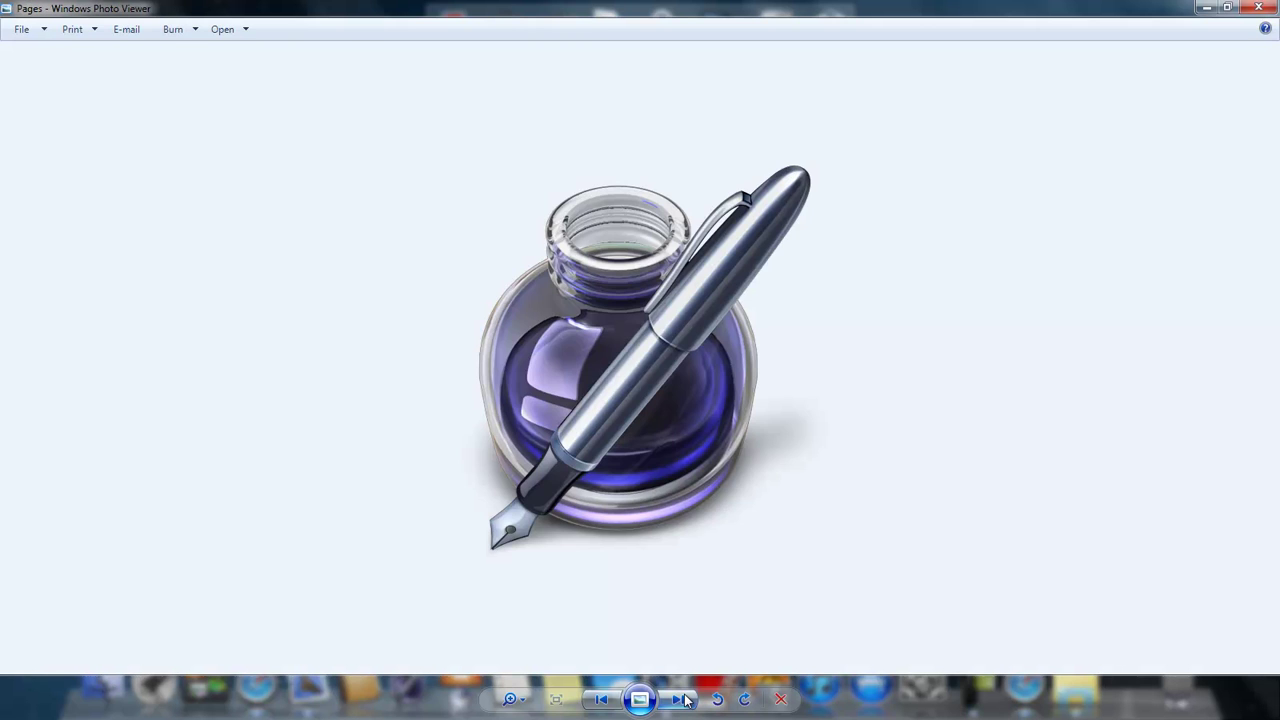
click(686, 700)
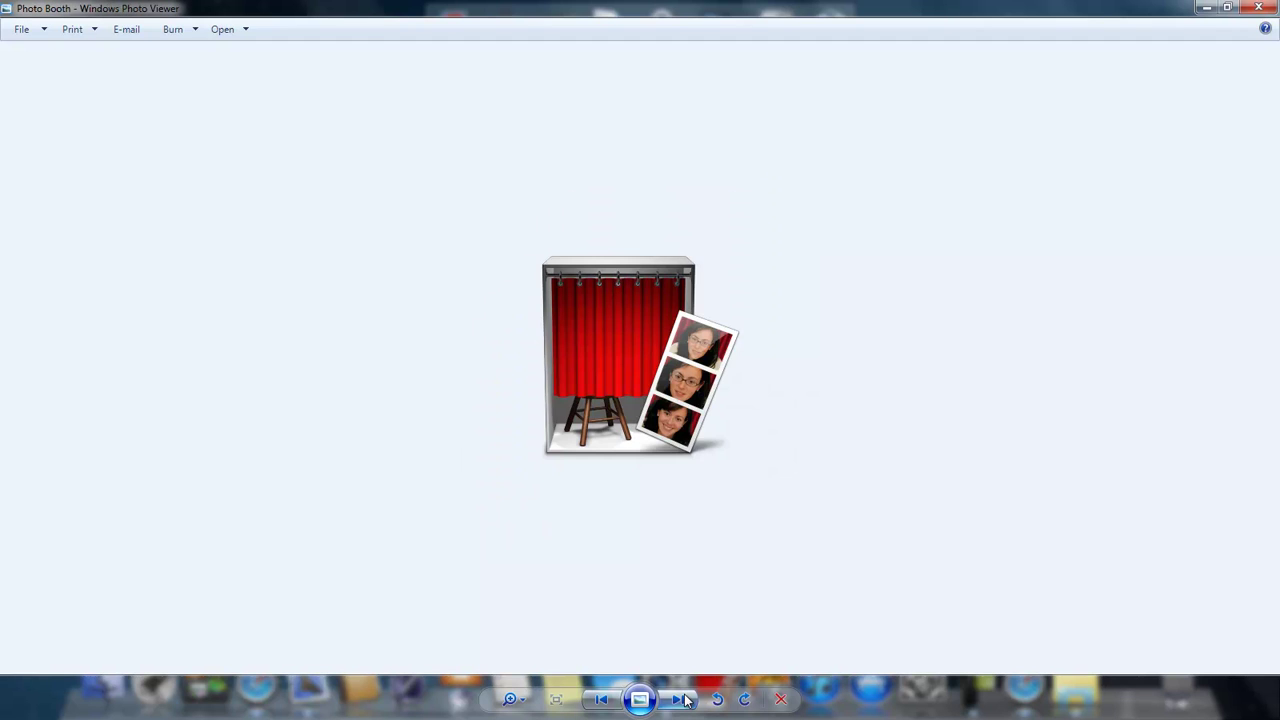
click(686, 700)
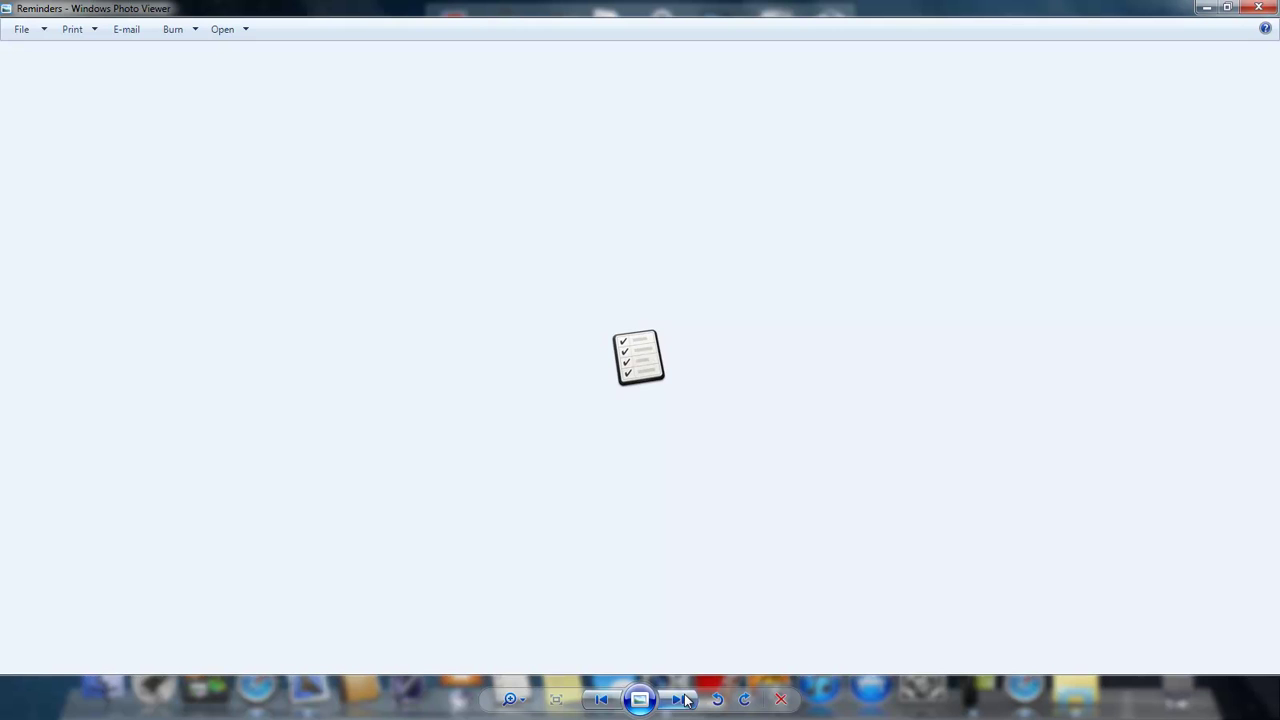
click(686, 700)
click(686, 700)
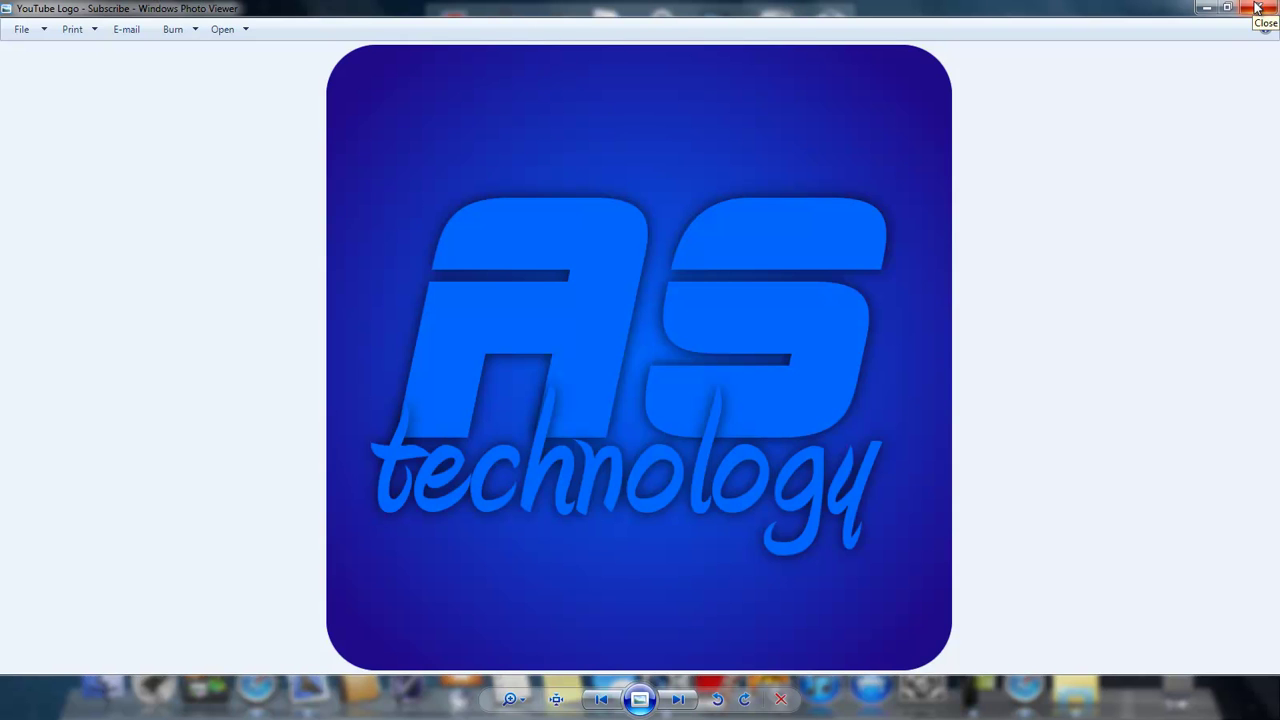
click(1258, 8)
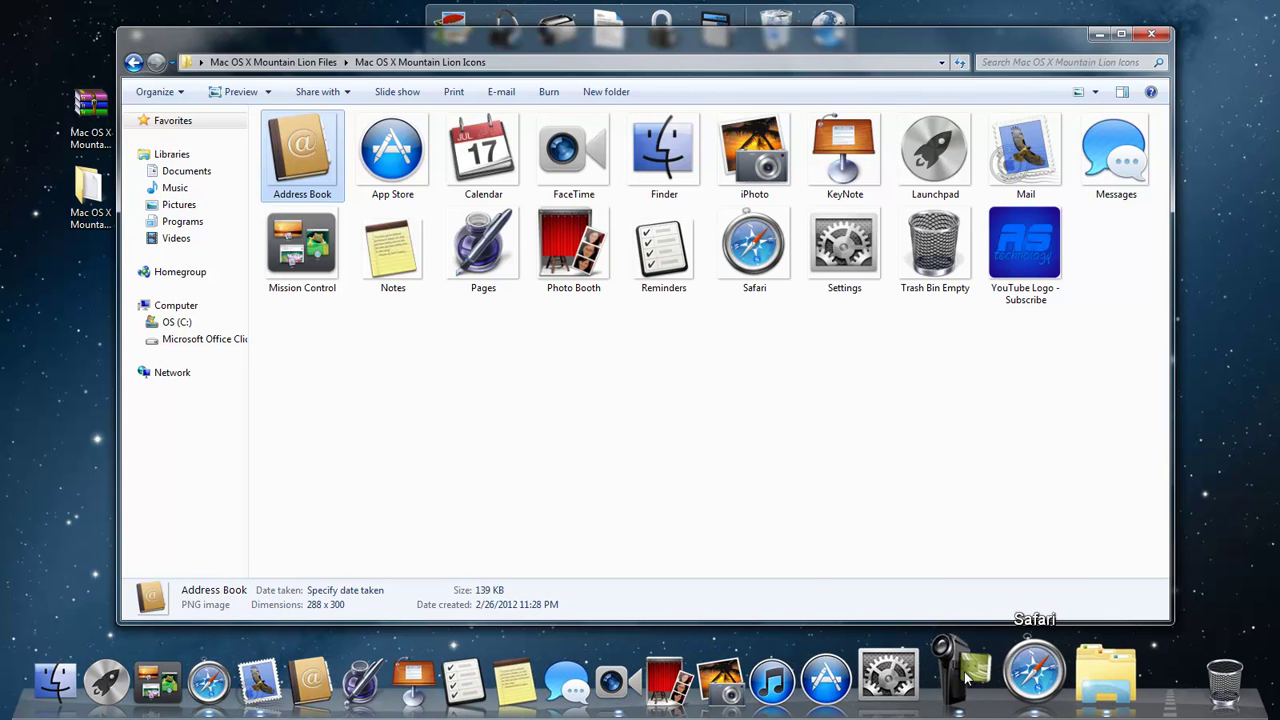
Step: Bring up Chrome from the Safari dock icon, maximize it, and close the Wikipedia 1080p tab
click(240, 680)
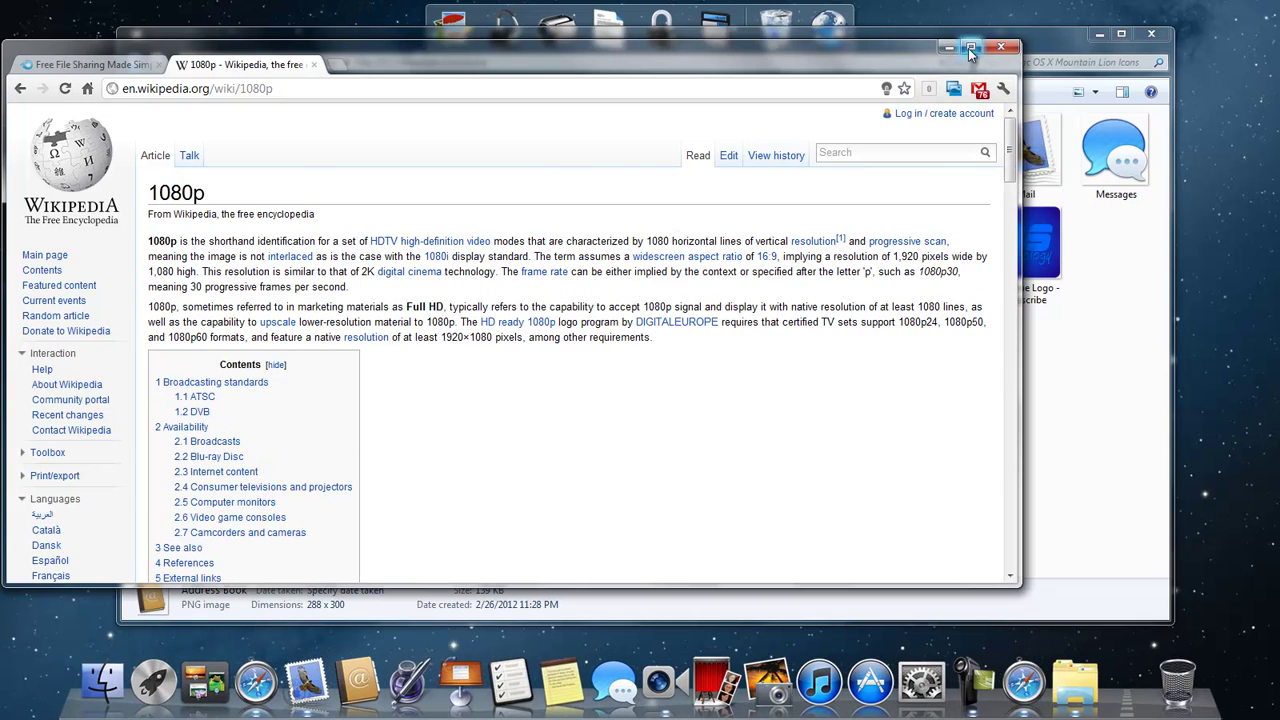
click(969, 48)
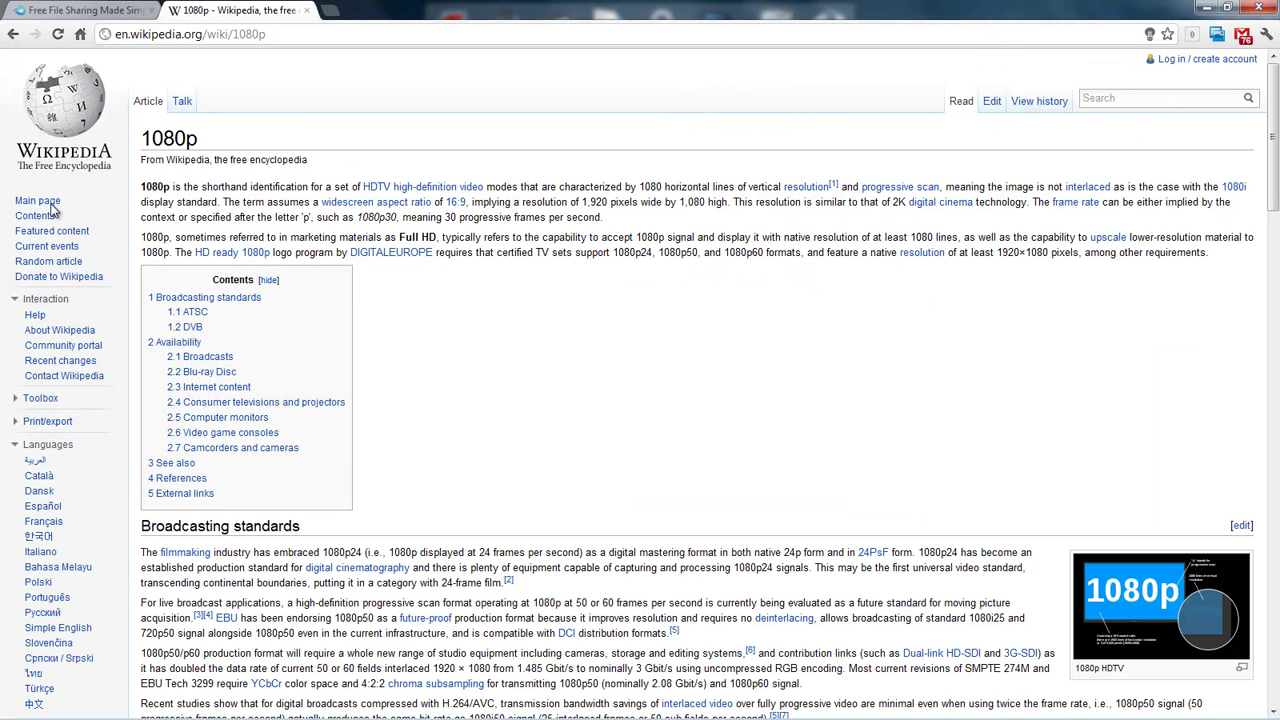
click(312, 10)
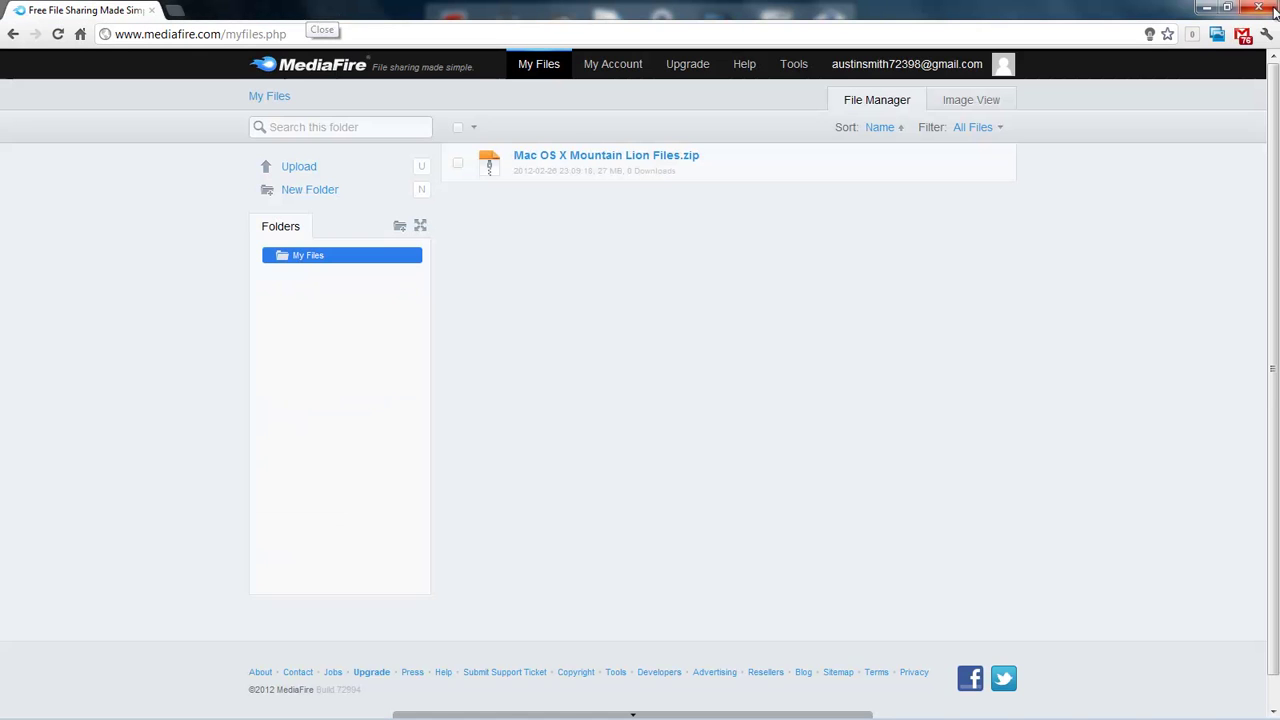
Step: Close the Chrome window, then the Mac OS X Mountain Lion Icons folder window
click(1258, 8)
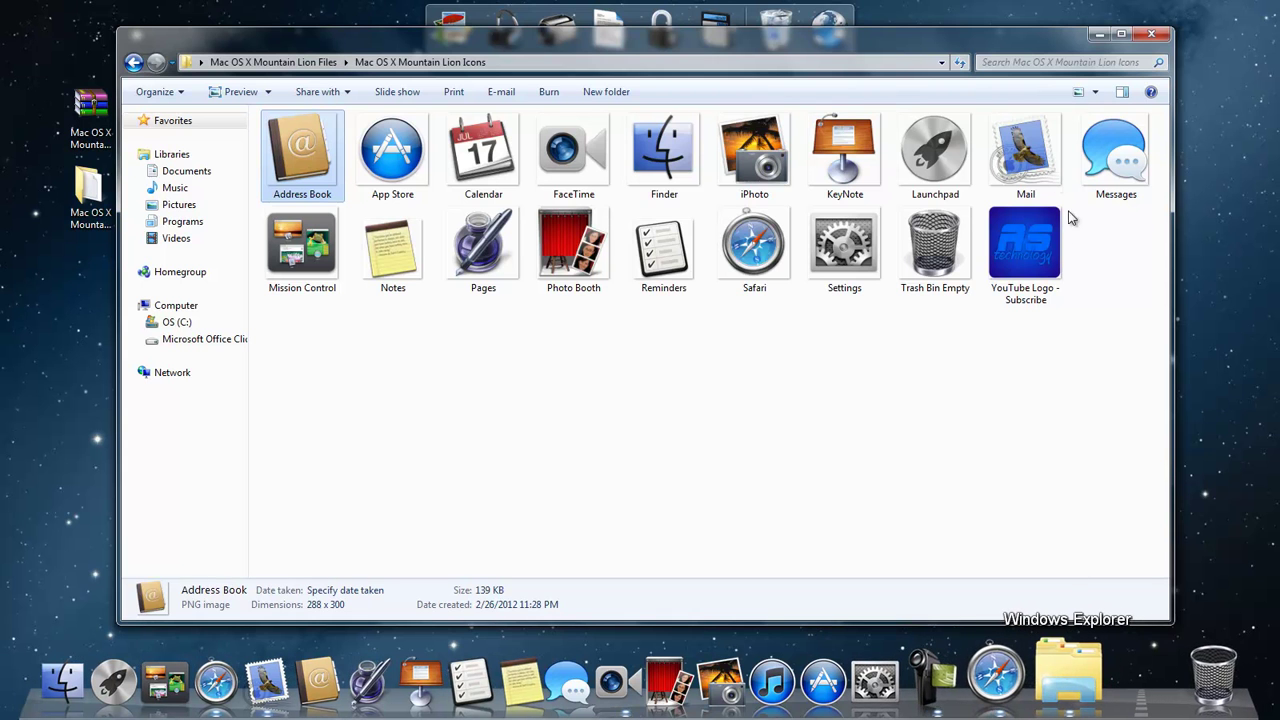
click(1149, 35)
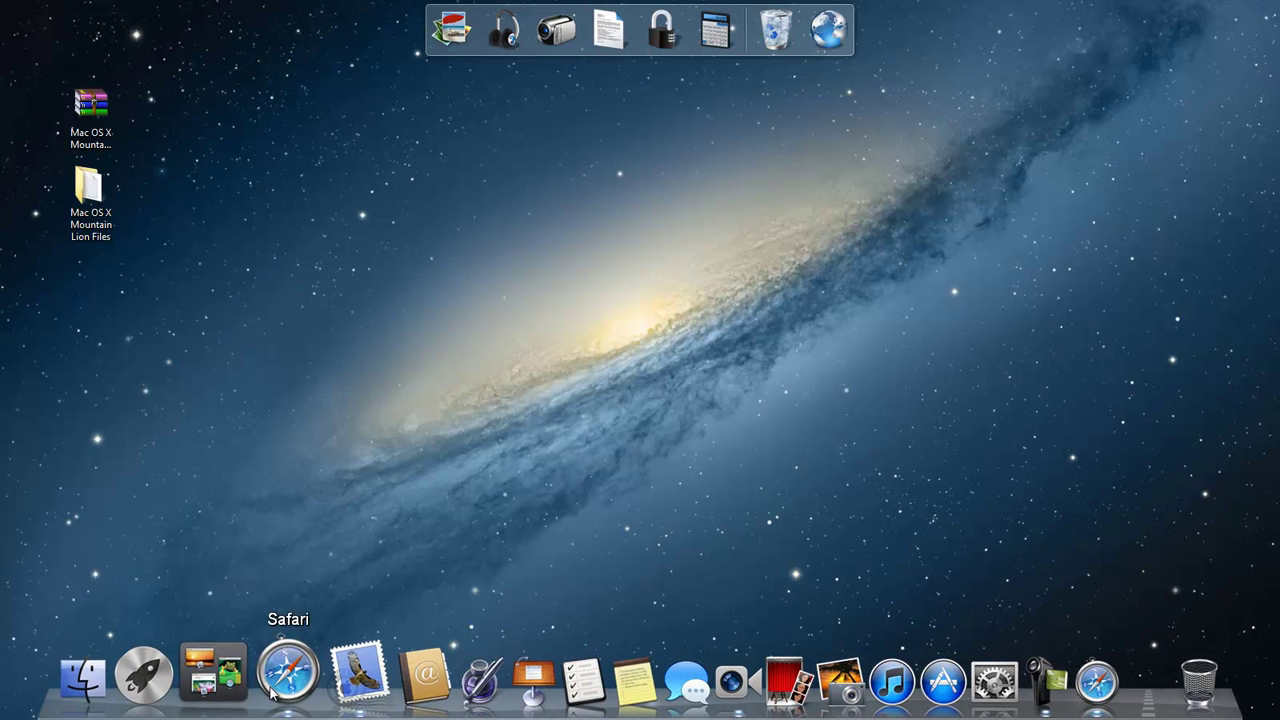
click(372, 664)
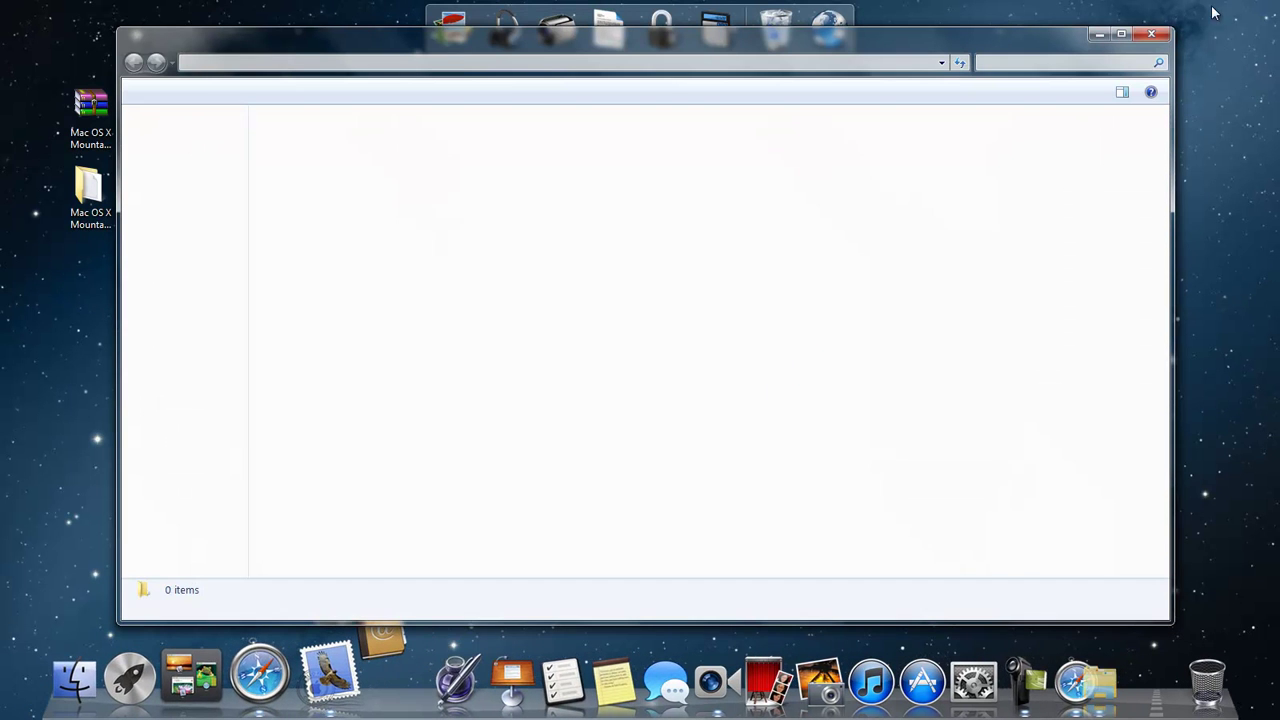
click(1151, 34)
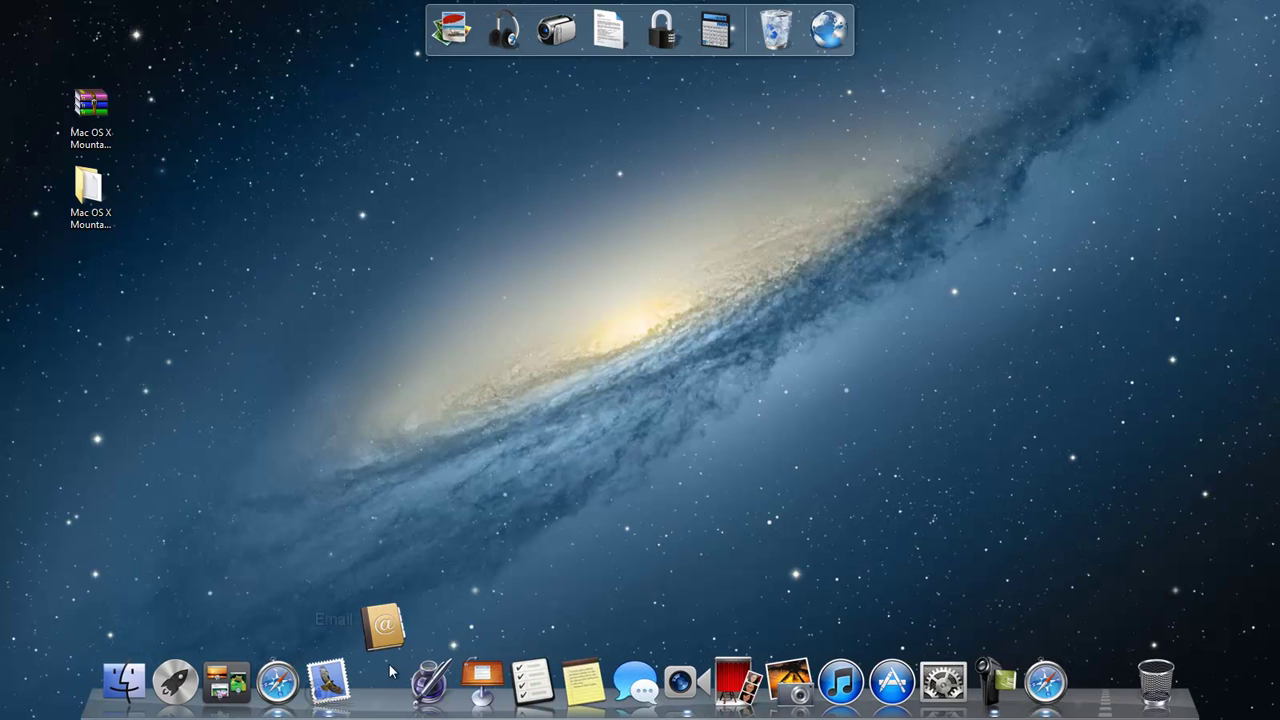